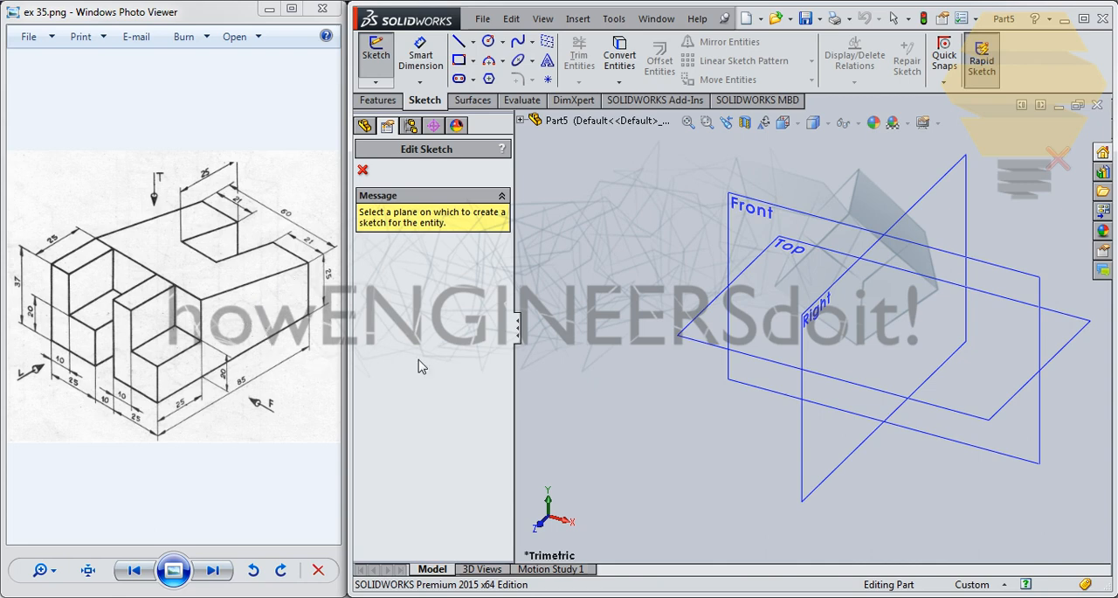
# - On the Right plane, sketch a closed four-sided profile from the origin, about 54 mm and 28 mm high, 73 mm long, with a sloping top
pyautogui.click(821, 385)
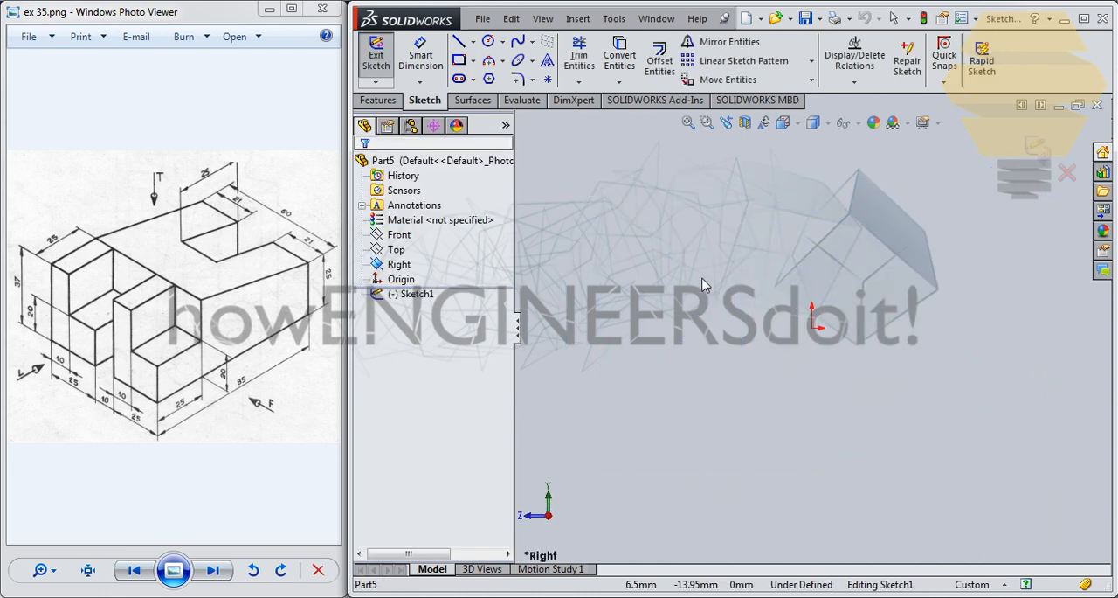
pyautogui.click(460, 43)
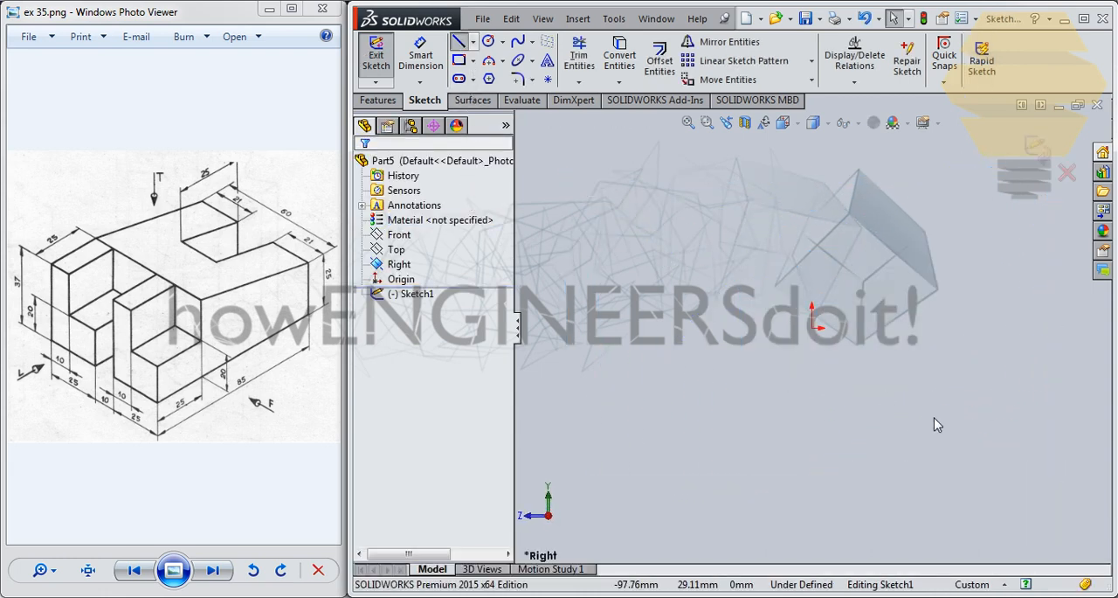
pyautogui.click(811, 494)
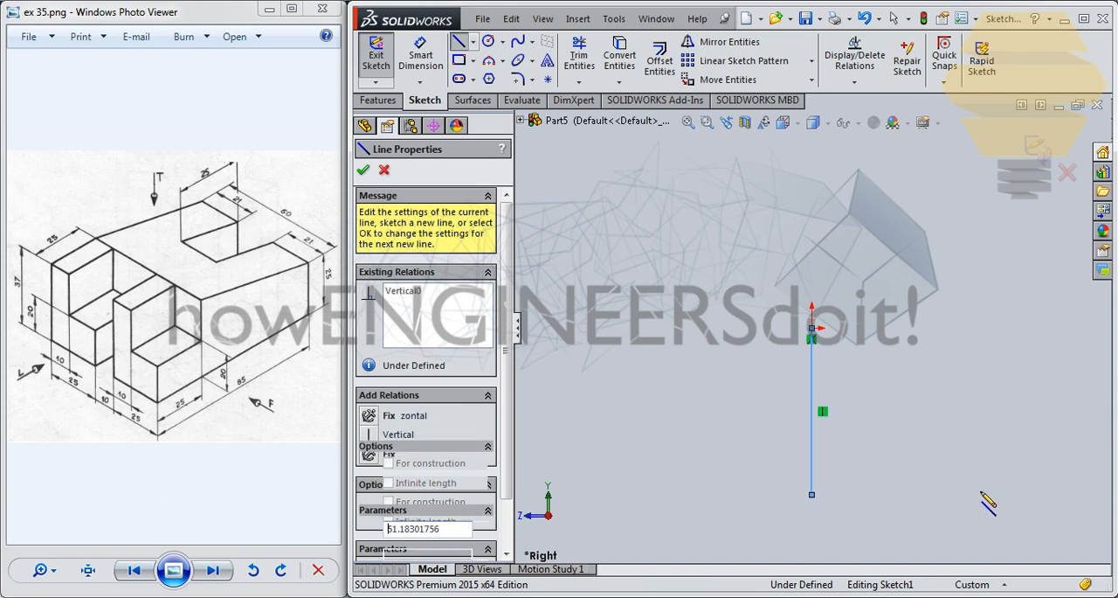
pyautogui.click(1032, 494)
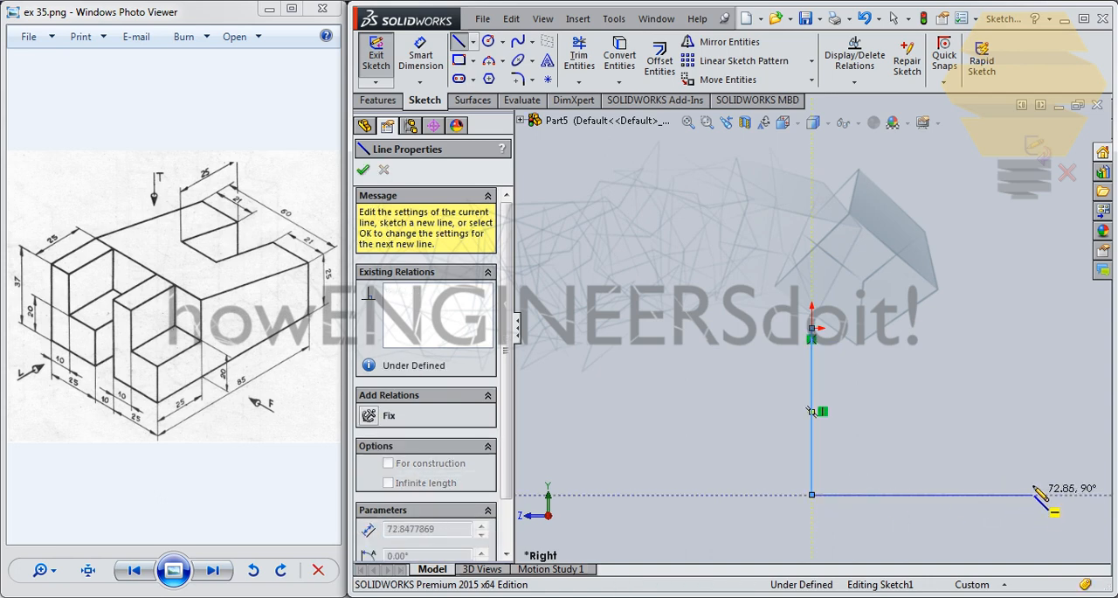
pyautogui.click(1032, 410)
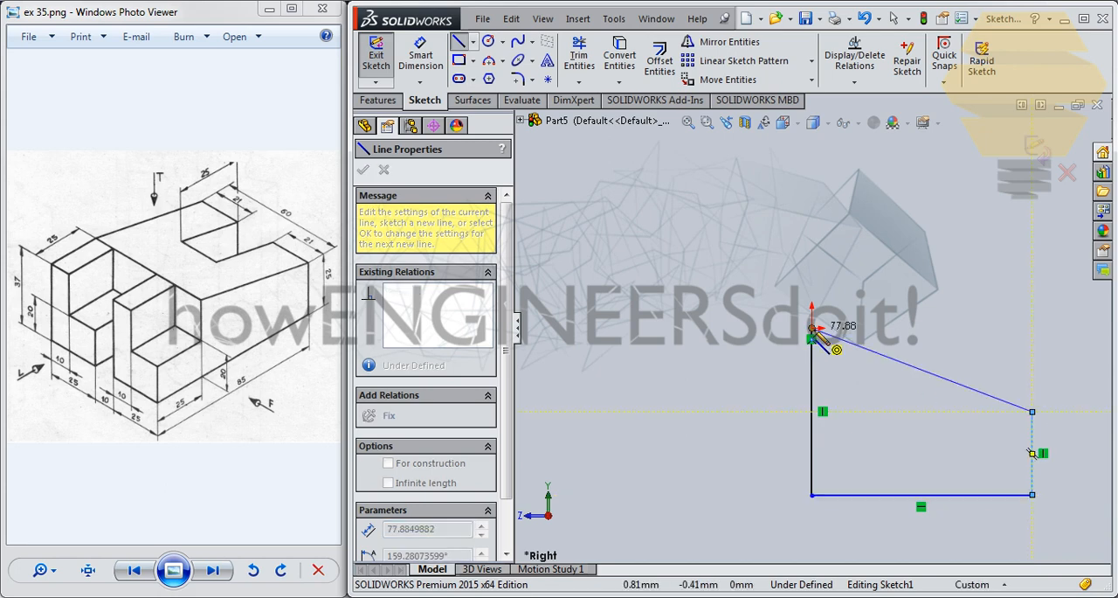
pyautogui.click(812, 328)
pyautogui.press('Escape')
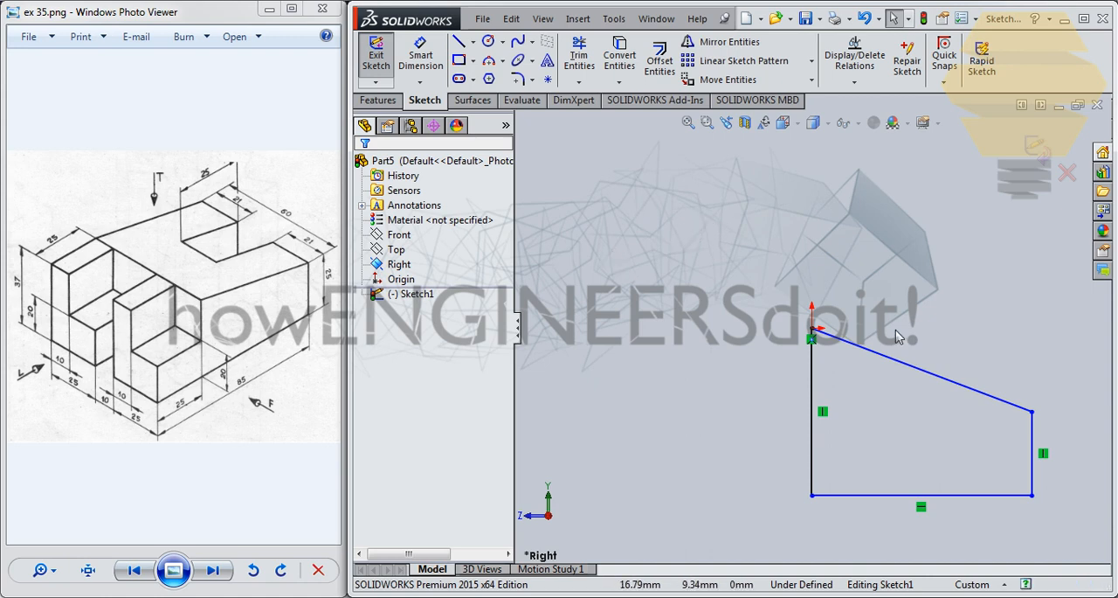
# - Dimension the profile's bottom horizontal line to 60 mm
pyautogui.click(421, 56)
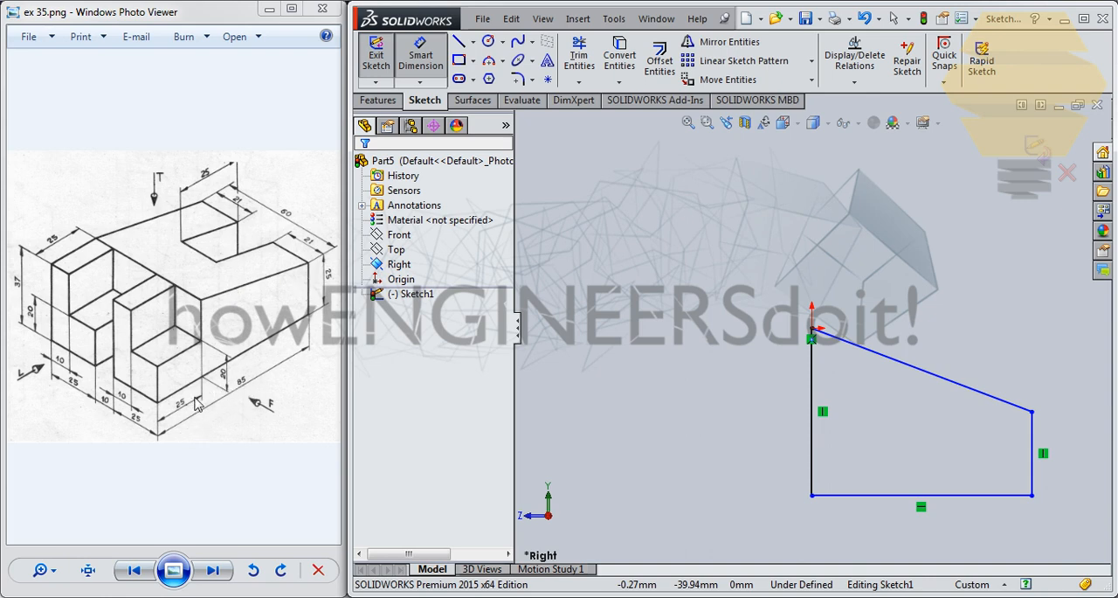
pyautogui.click(961, 496)
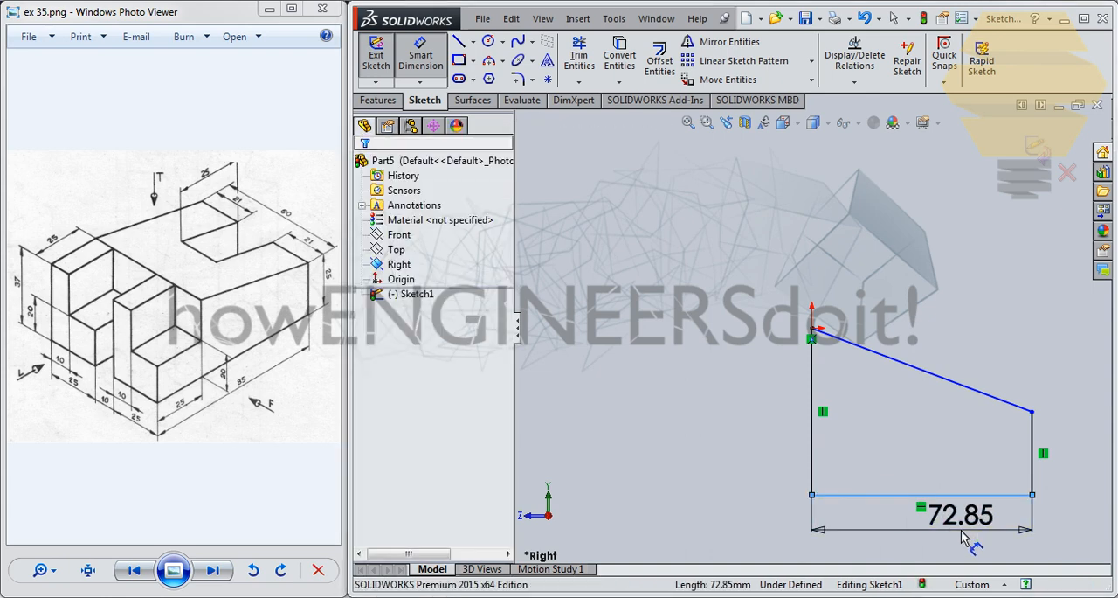
pyautogui.click(961, 536)
pyautogui.write('60')
pyautogui.press('Return')
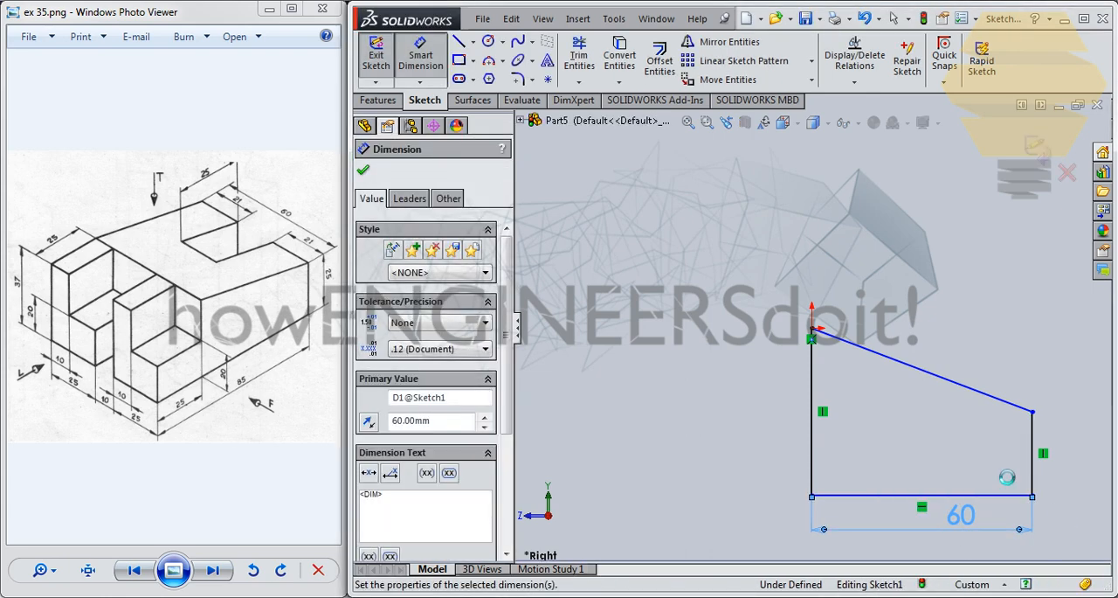
# - Dimension the profile's short vertical line to 25 mm and the vertical line at the origin to 37 mm
pyautogui.click(1033, 455)
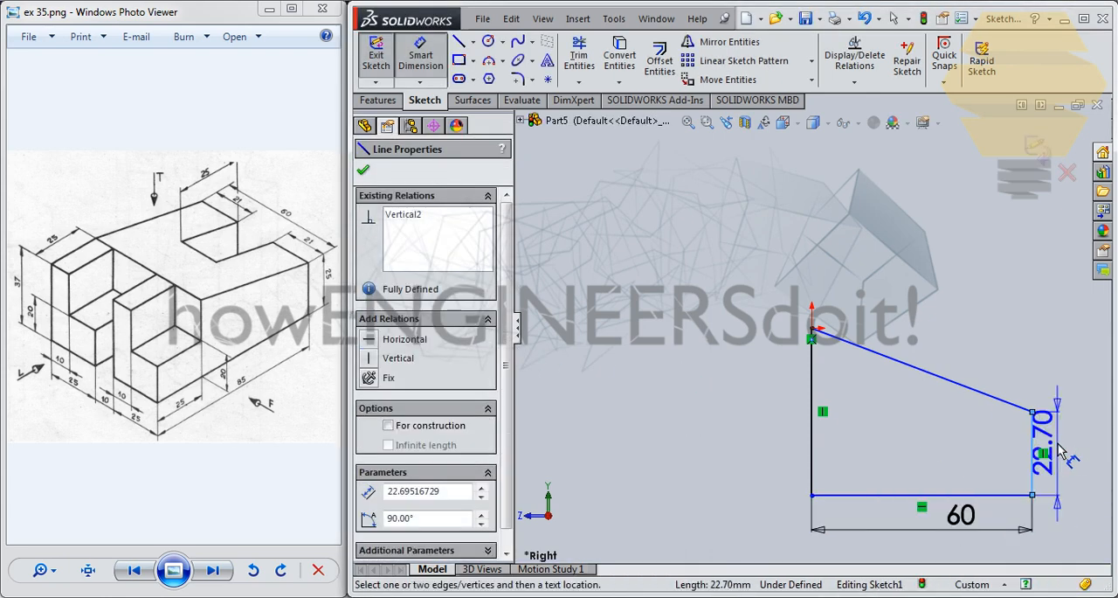
pyautogui.click(1058, 450)
pyautogui.write('25')
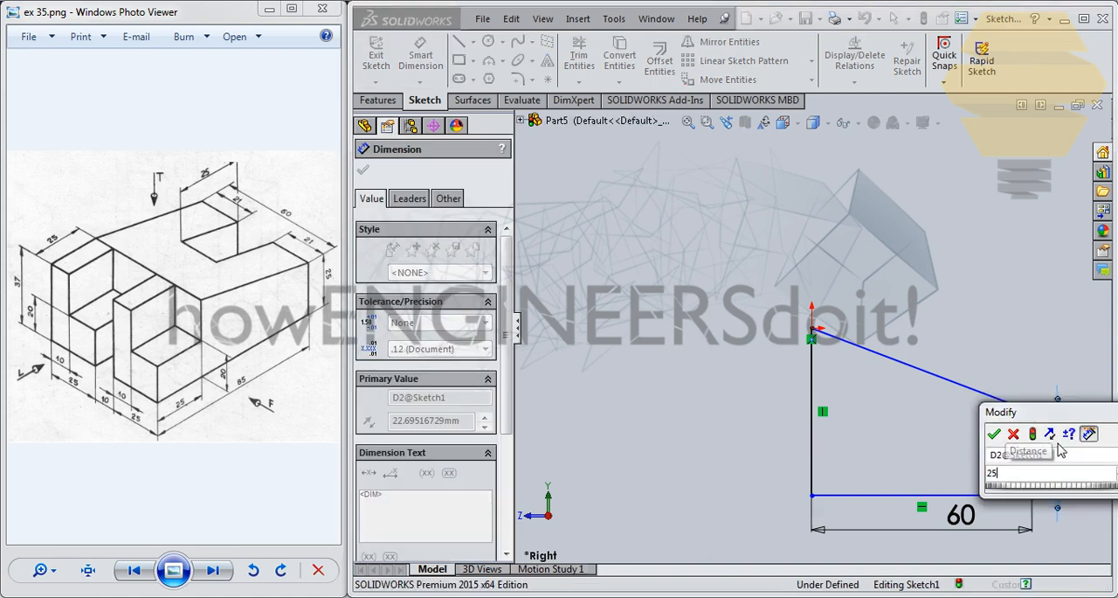
pyautogui.press('Return')
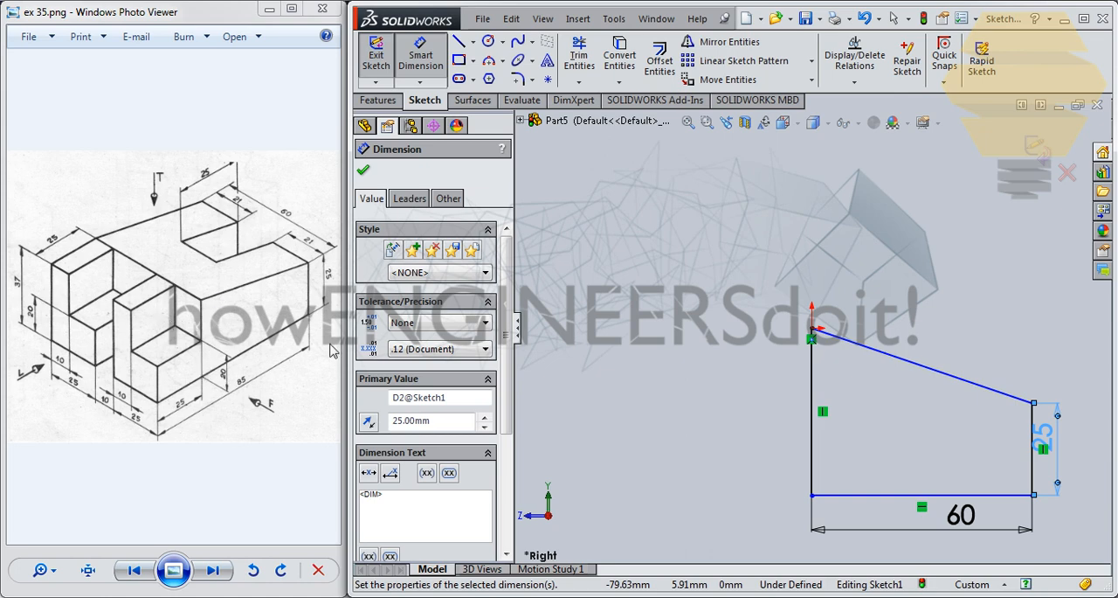
pyautogui.click(812, 390)
pyautogui.click(735, 391)
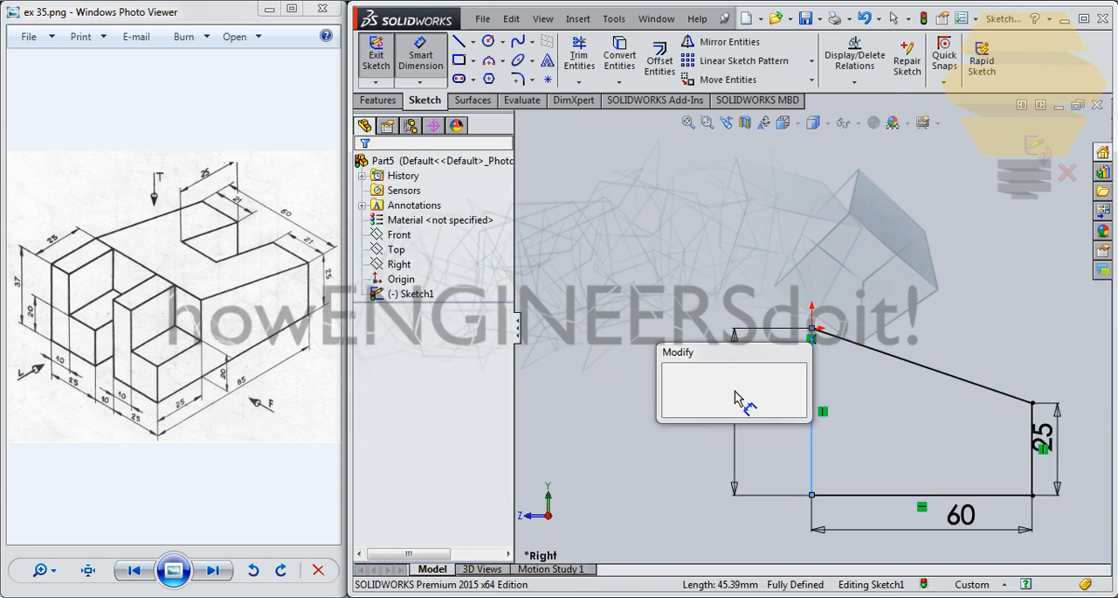
pyautogui.write('37')
pyautogui.press('Return')
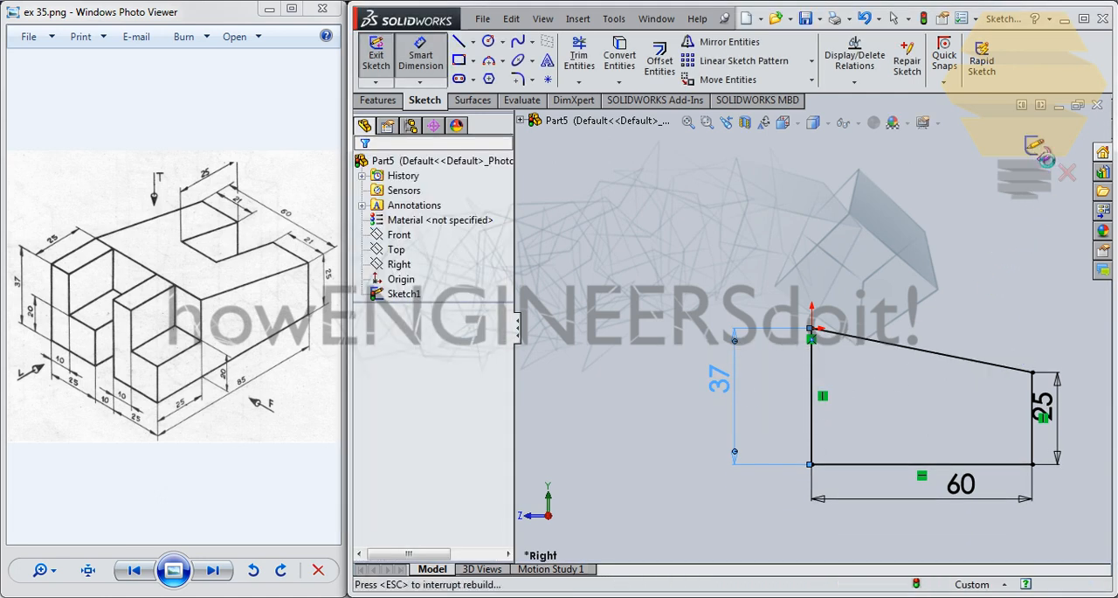
# - Finish the sketch and extrude it as a surface, blind 30 mm in both directions from the sketch plane
pyautogui.click(470, 101)
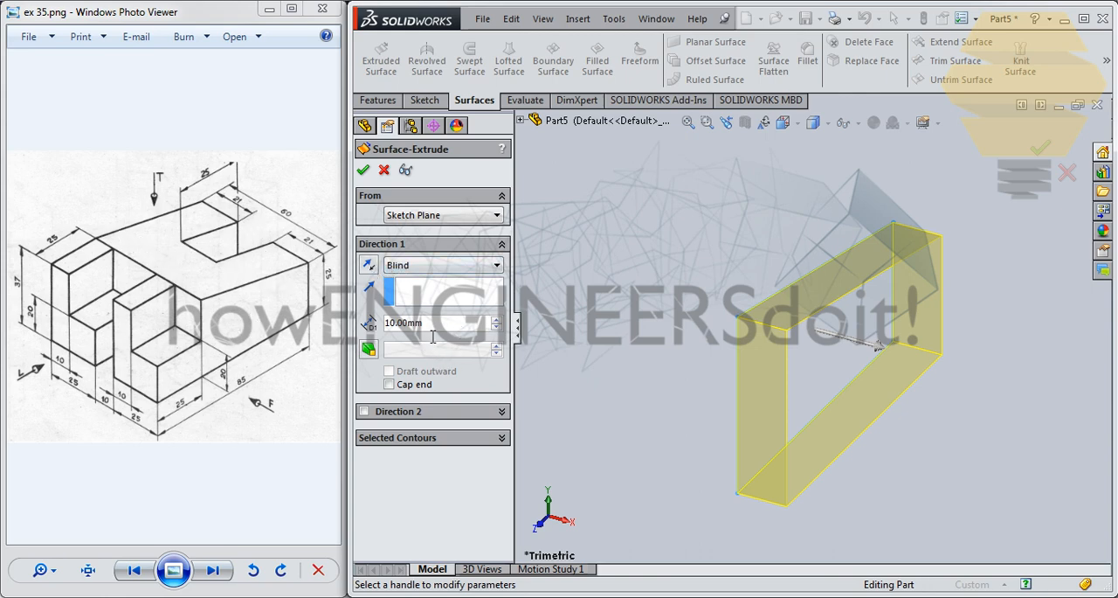
pyautogui.write('30')
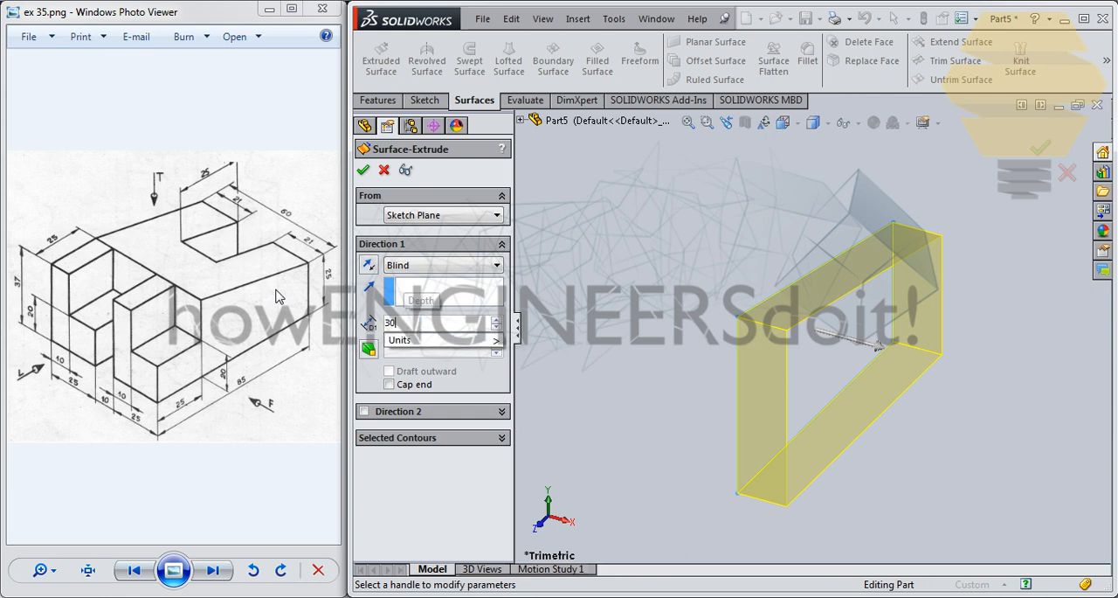
pyautogui.press('Return')
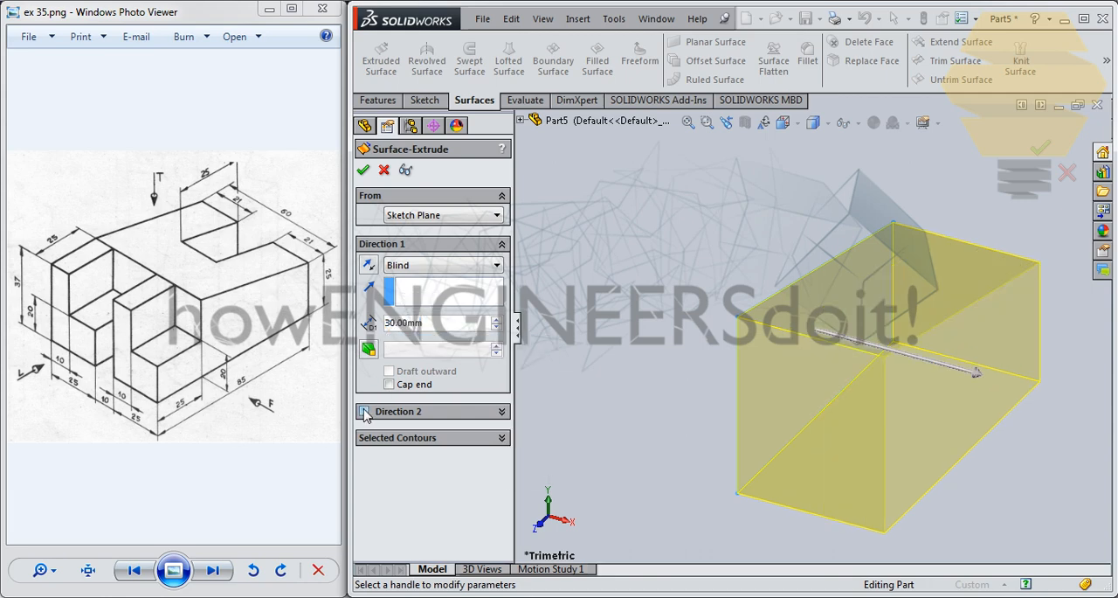
pyautogui.click(364, 413)
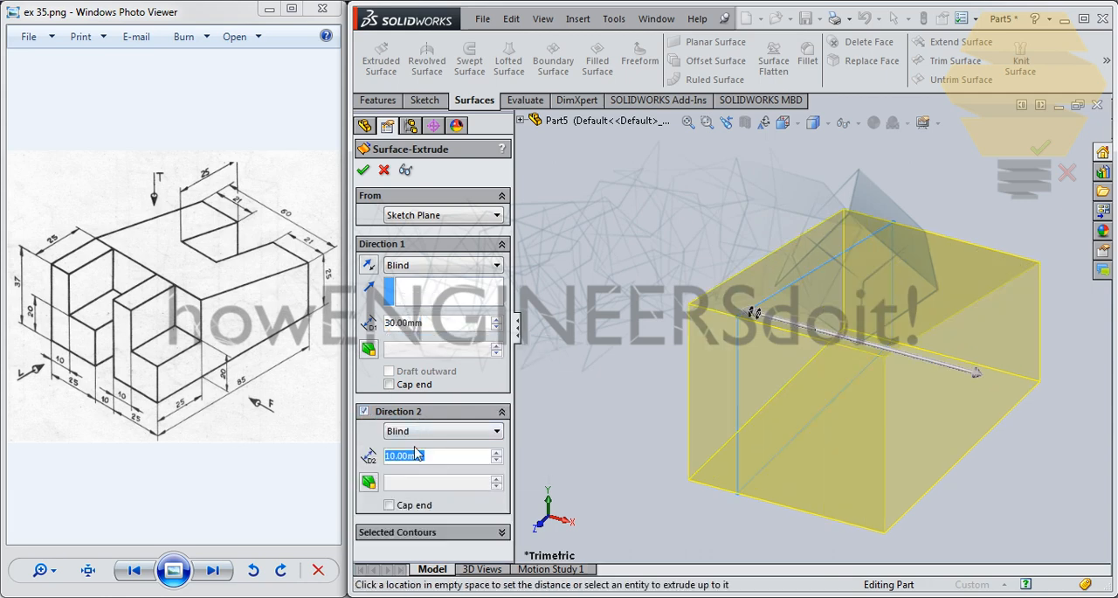
pyautogui.write('30')
pyautogui.press('Return')
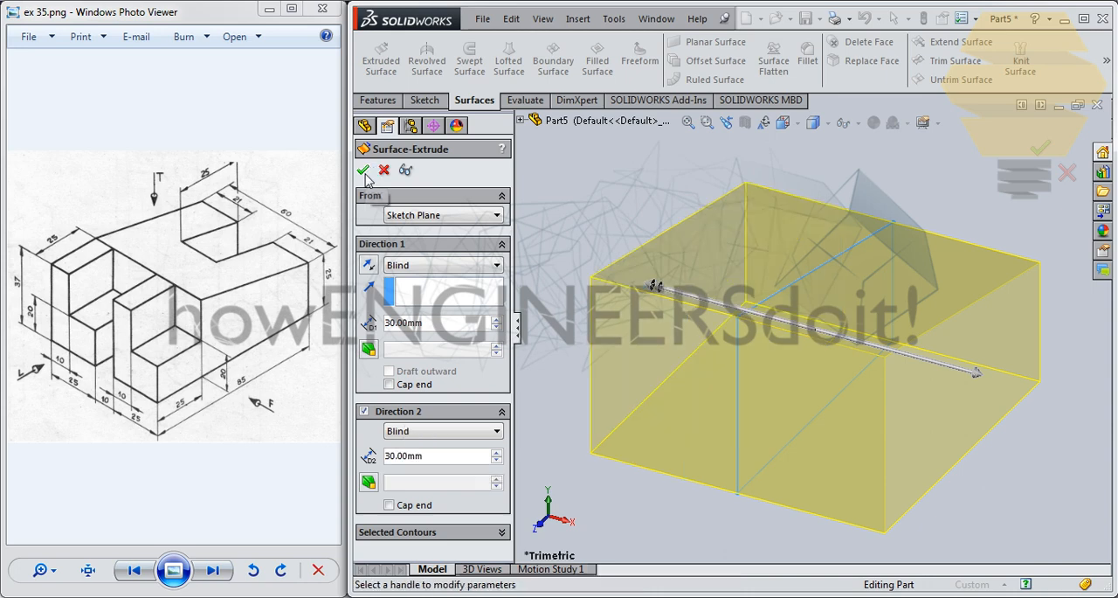
pyautogui.press('Return')
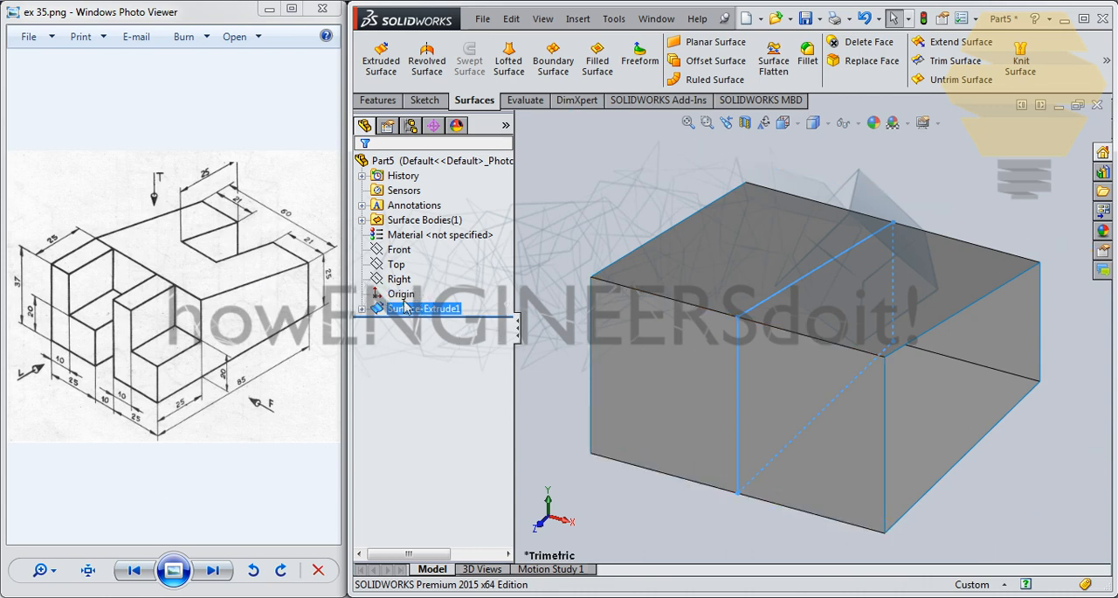
# - Edit the extruded surface's sketch, convert the 37 mm vertical line to construction geometry, and rebuild the surface with that side open
pyautogui.click(362, 309)
pyautogui.rightClick(400, 328)
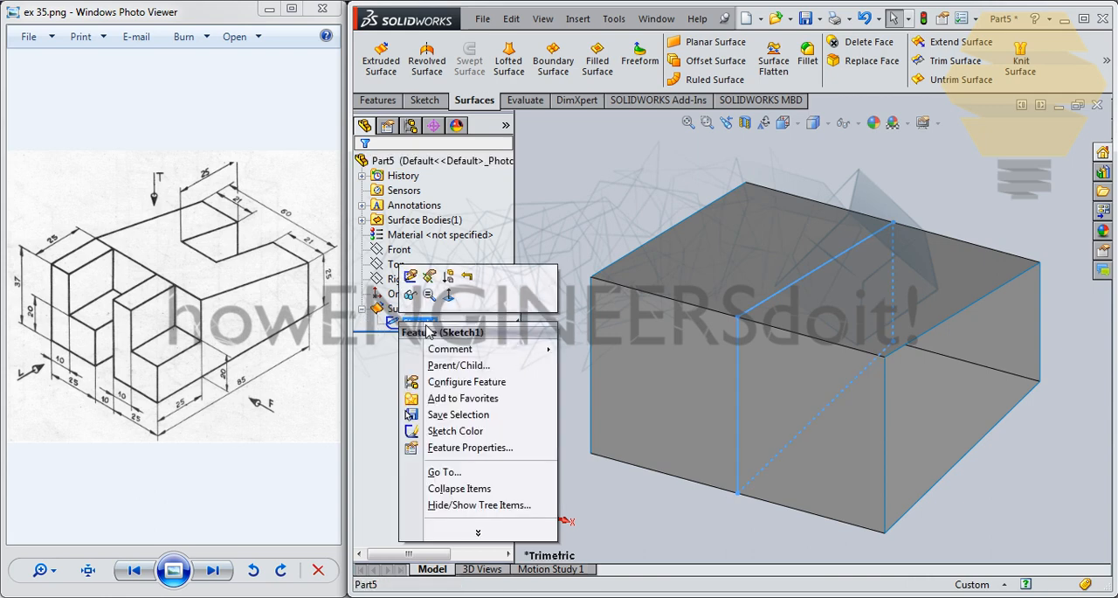
pyautogui.click(415, 306)
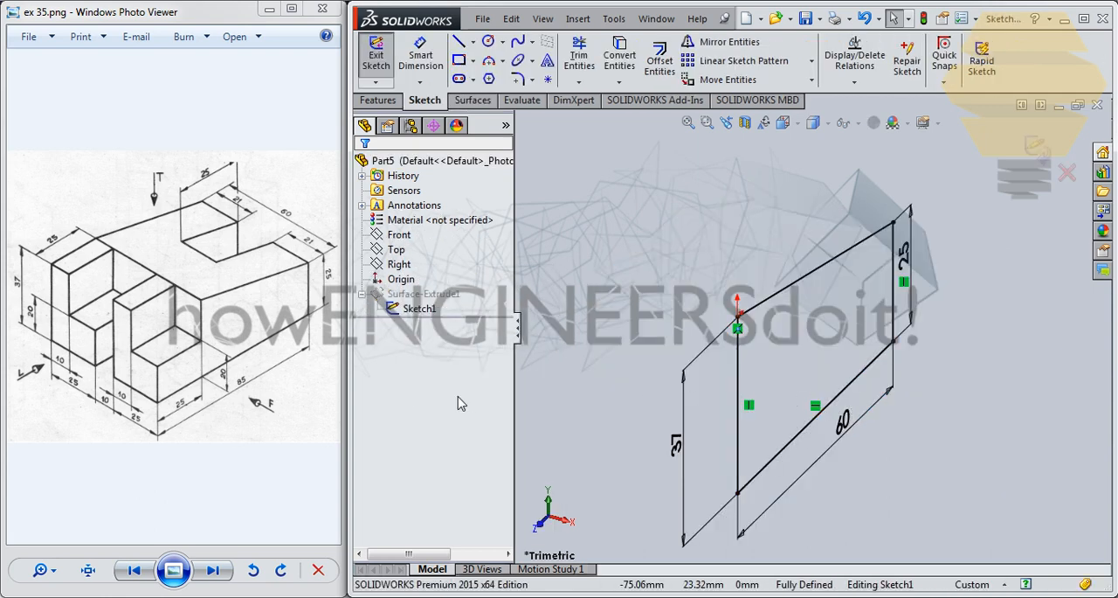
pyautogui.click(738, 378)
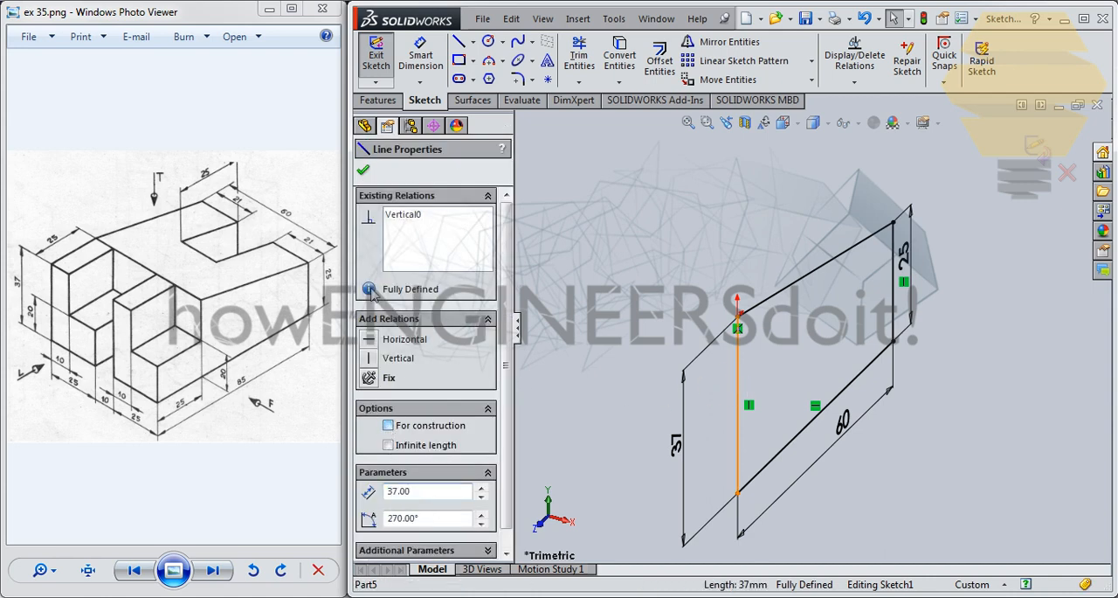
pyautogui.click(363, 172)
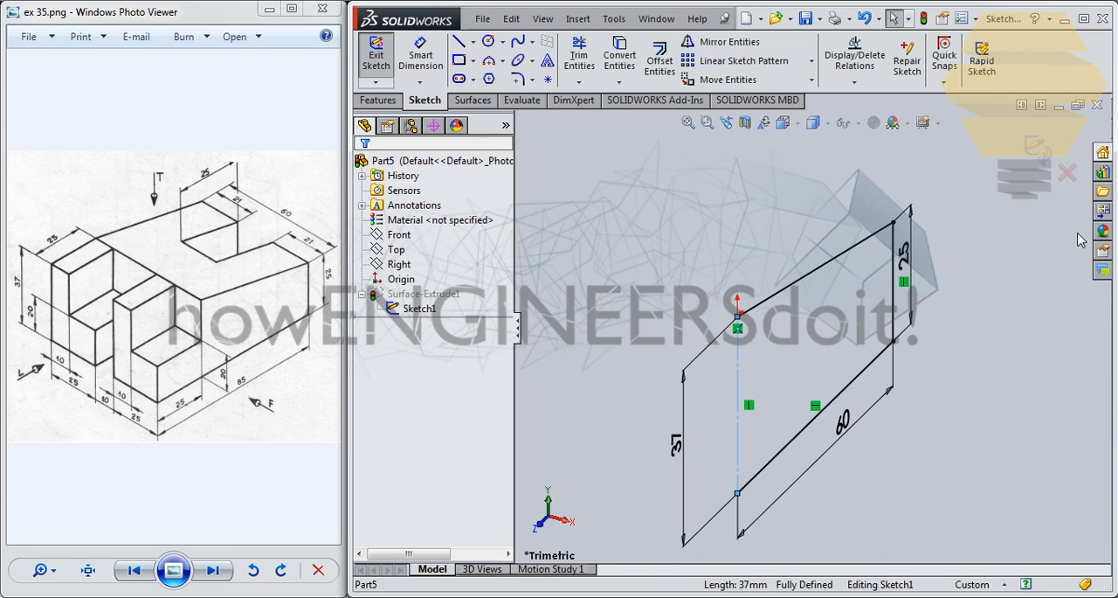
pyautogui.click(1038, 150)
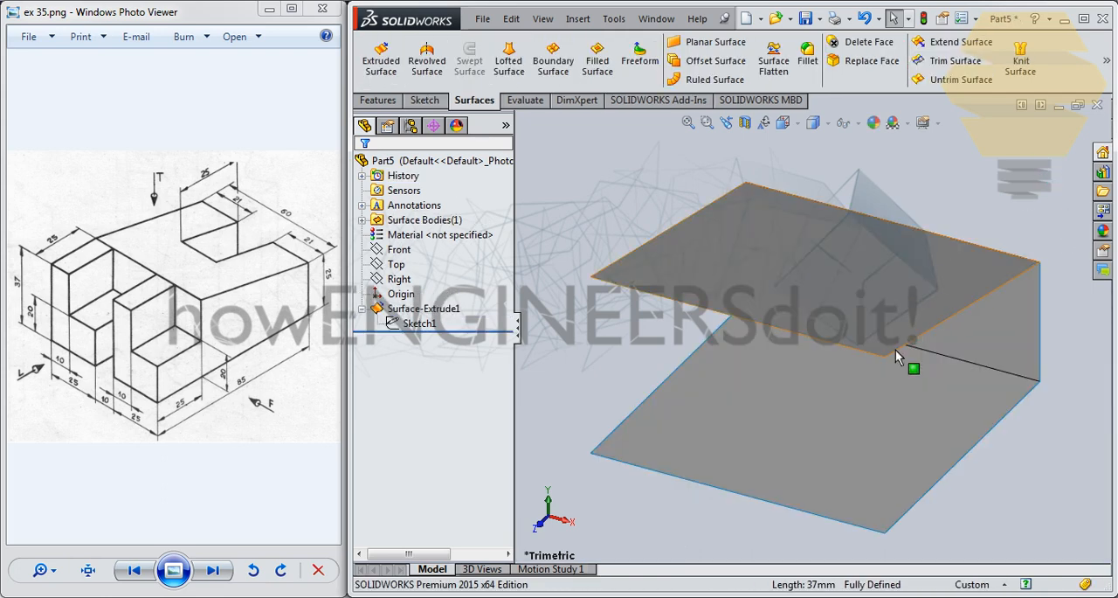
# - On the flat bottom face, sketch a corner rectangle about 22 by 25 mm starting on the edge farthest from the origin
pyautogui.moveTo(966, 295); pyautogui.dragTo(661, 273, button='middle')
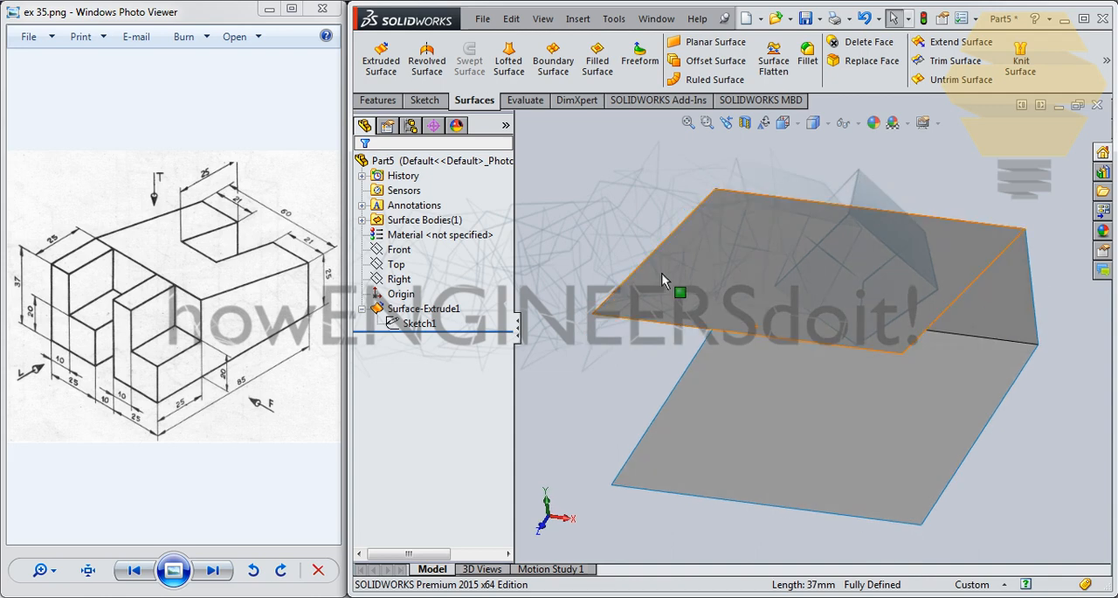
pyautogui.click(884, 411)
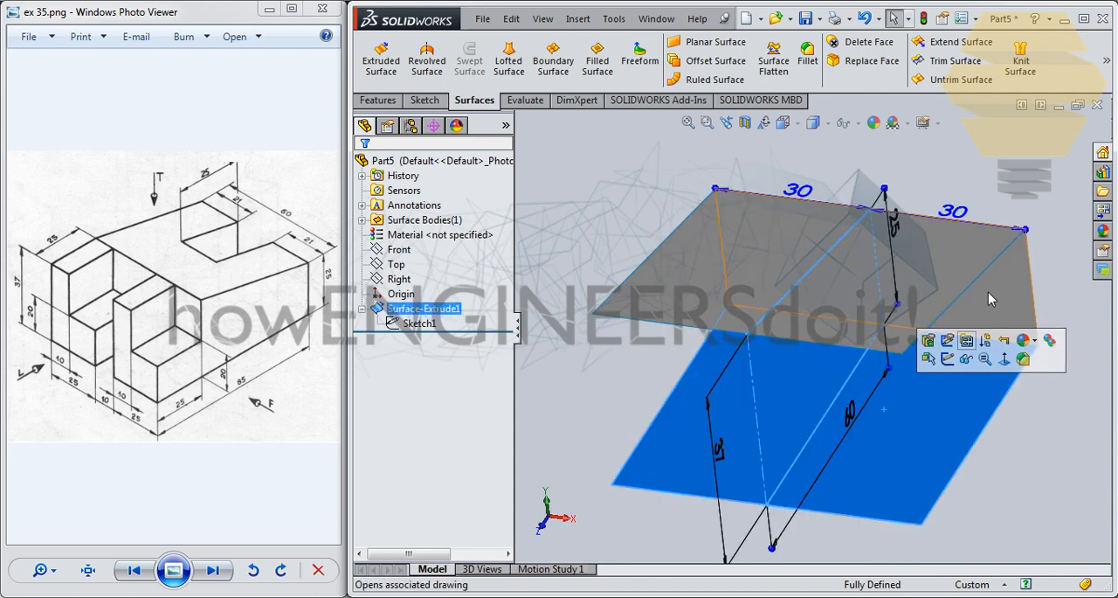
pyautogui.click(961, 365)
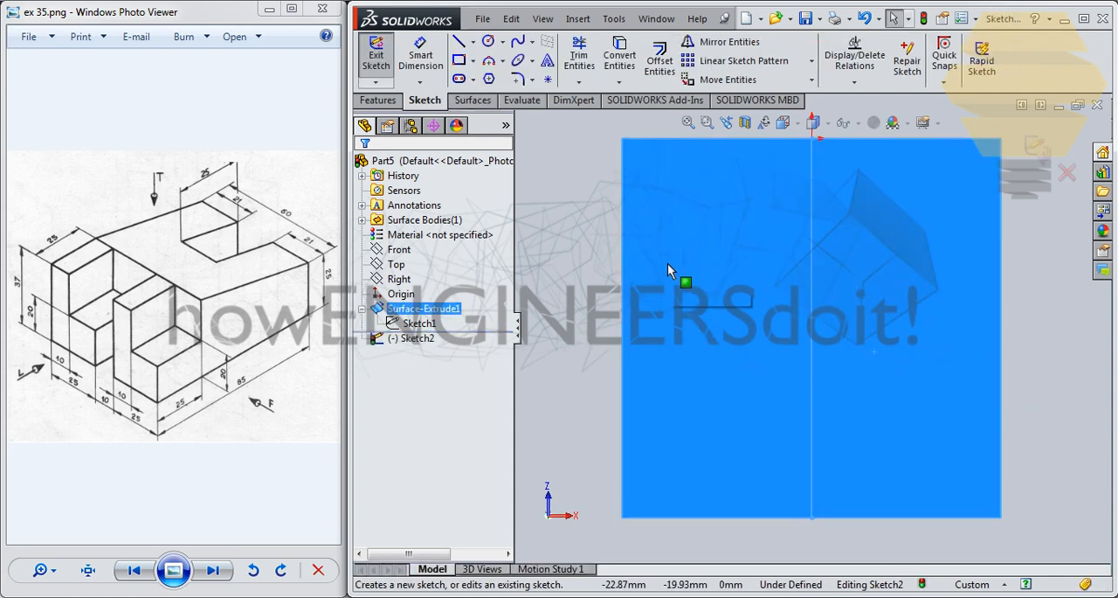
pyautogui.click(459, 60)
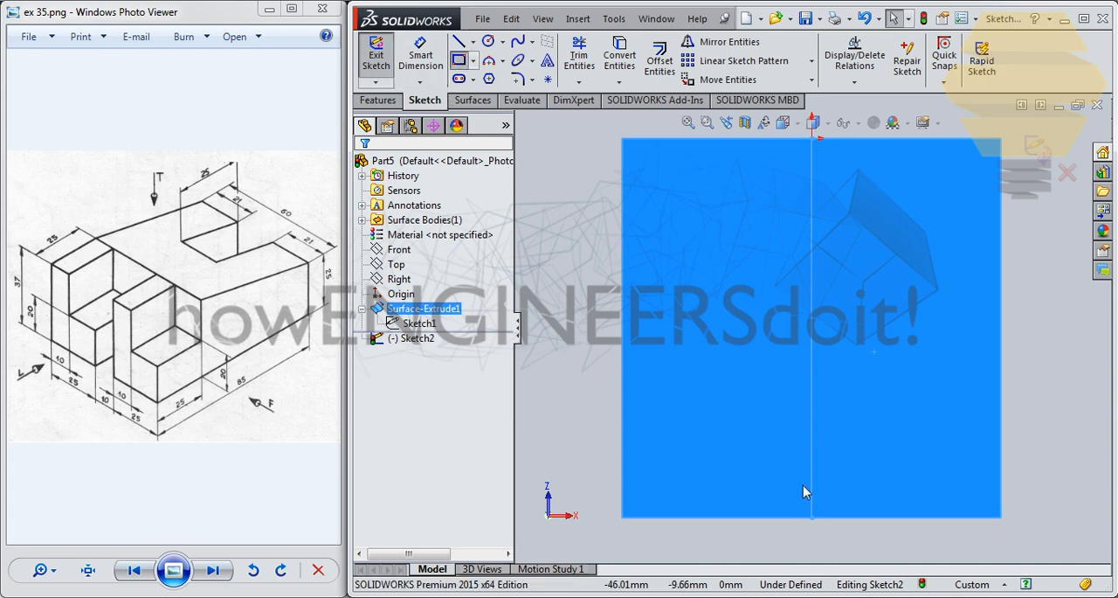
pyautogui.click(749, 517)
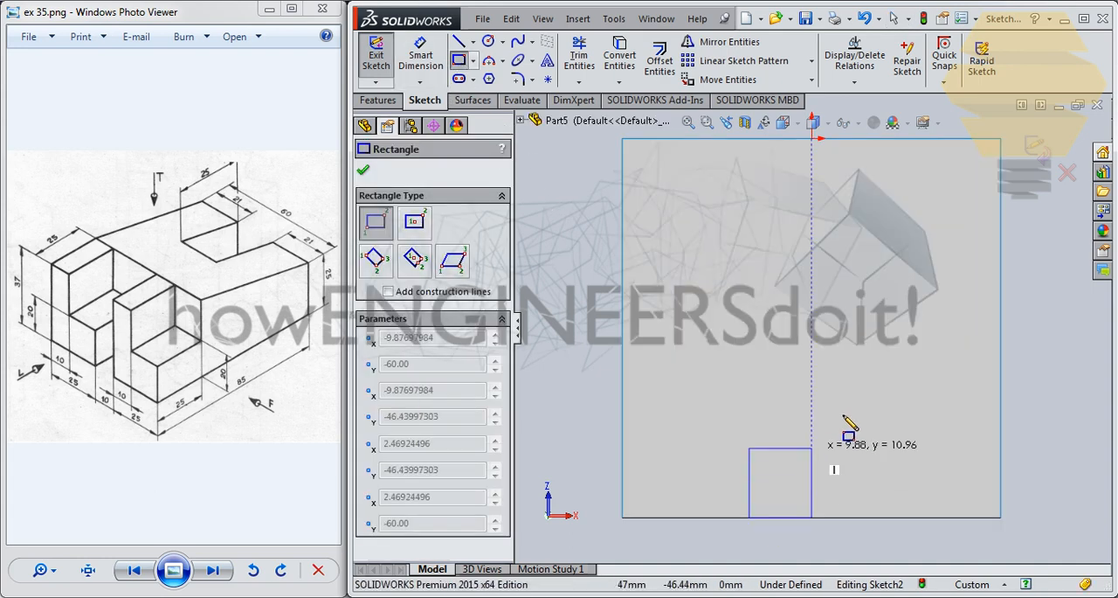
pyautogui.click(887, 358)
pyautogui.press('Escape')
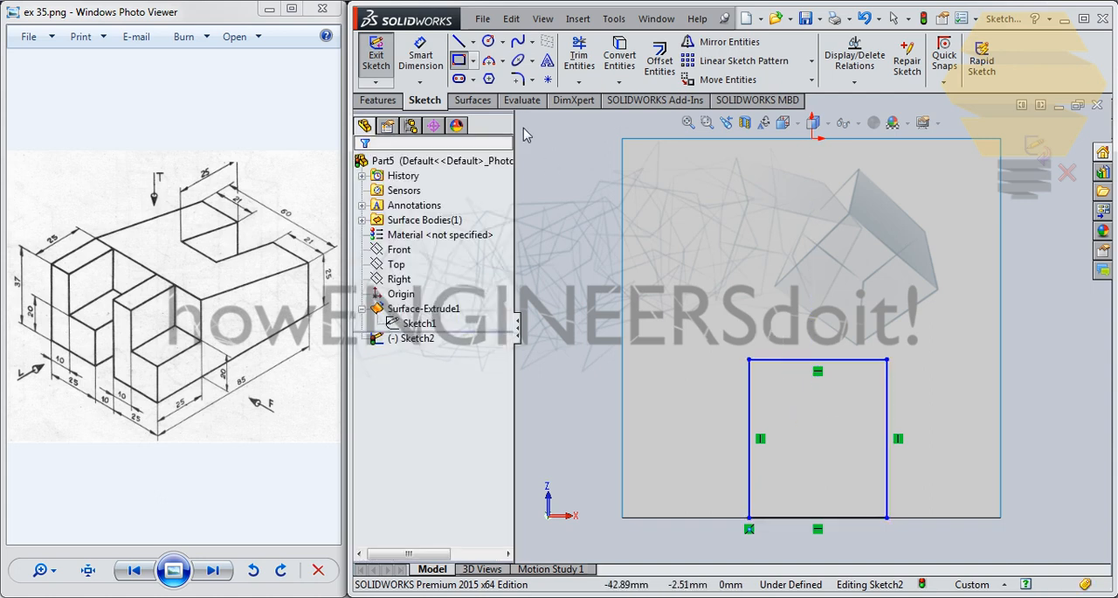
pyautogui.click(473, 43)
pyautogui.click(502, 76)
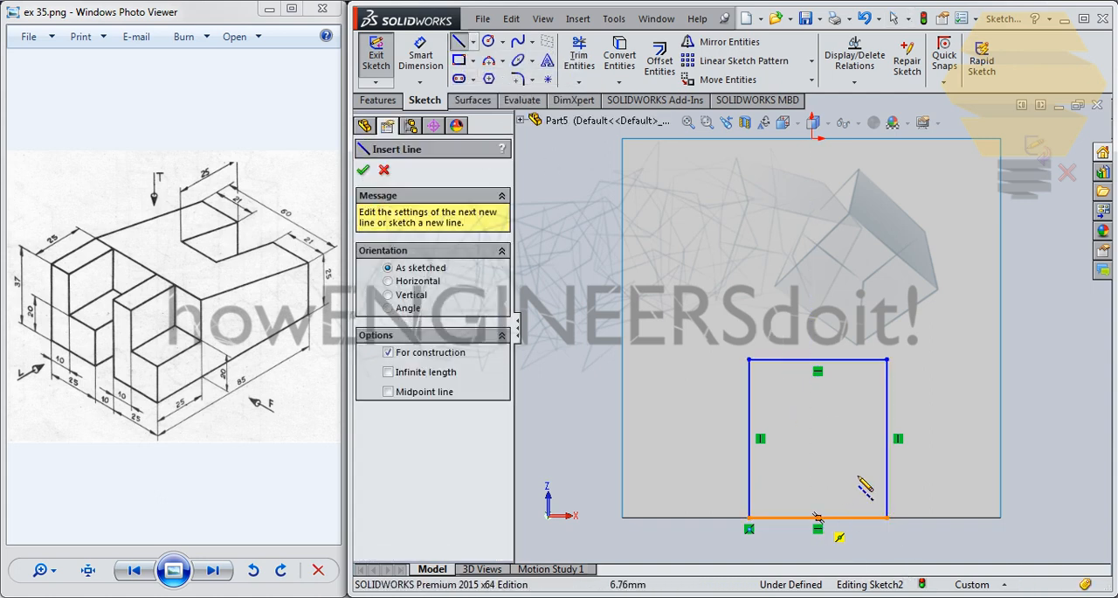
pyautogui.press('Escape')
# - Delete the rectangle's line that lies on the bottom face's edge, leaving a three-sided open profile
pyautogui.click(854, 520)
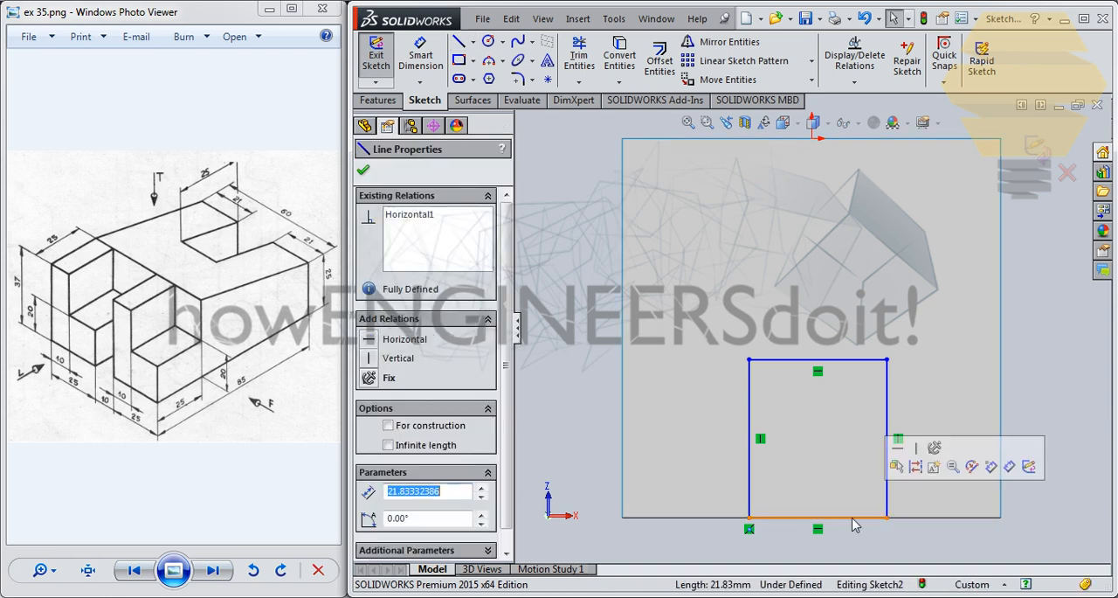
pyautogui.press('Delete')
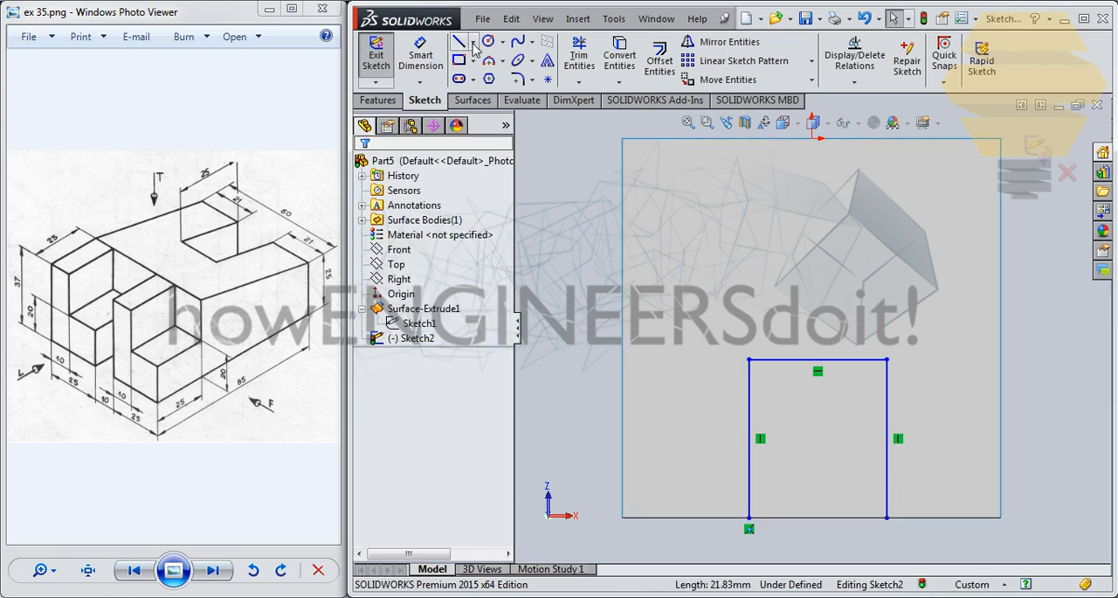
pyautogui.click(474, 44)
pyautogui.click(501, 76)
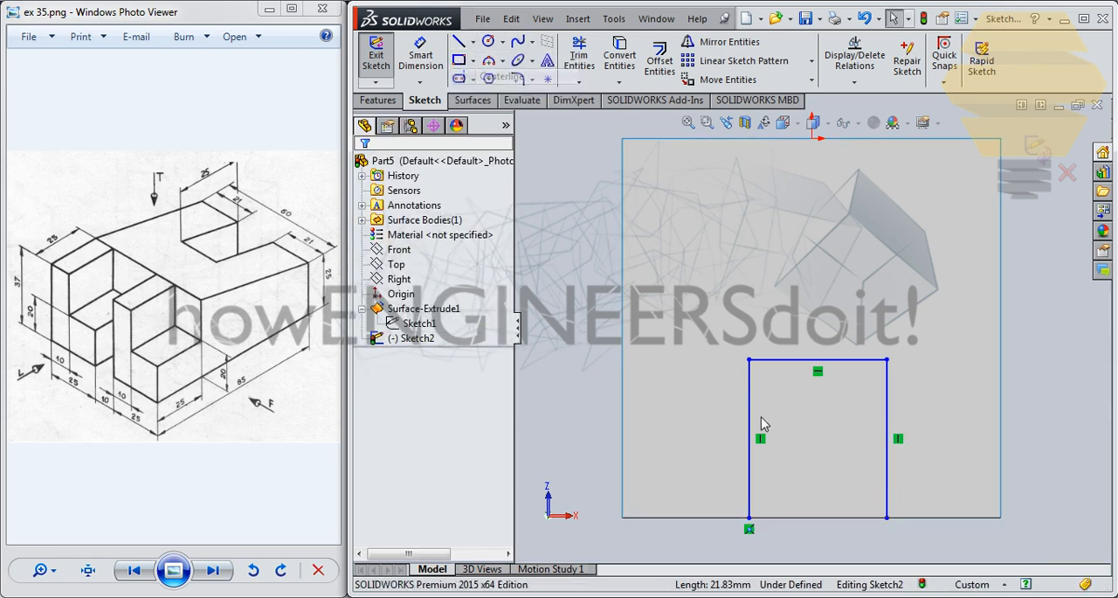
pyautogui.click(811, 517)
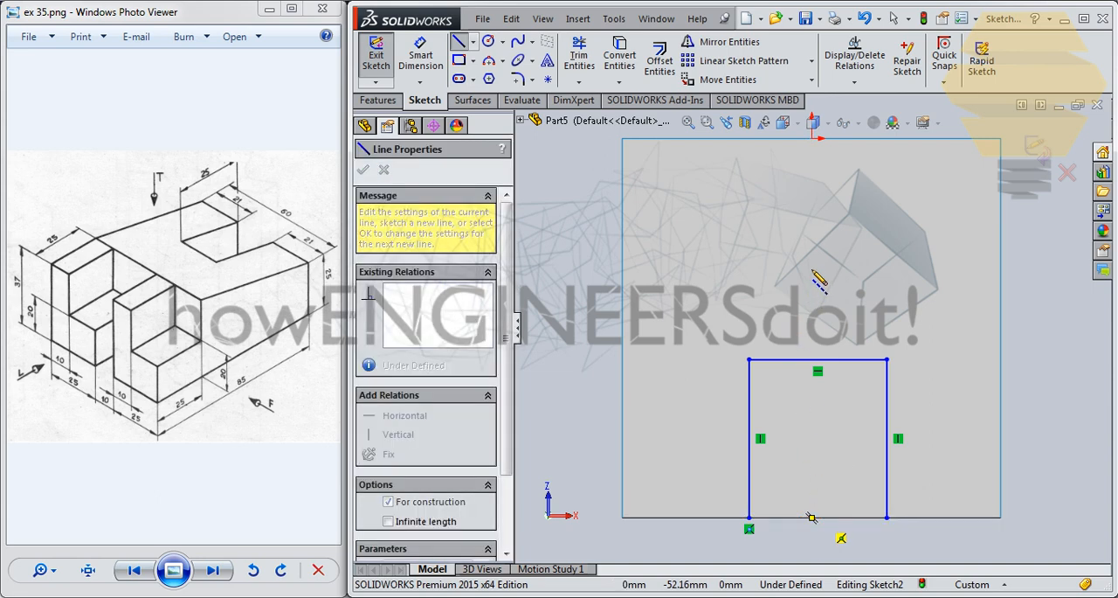
pyautogui.press('Escape')
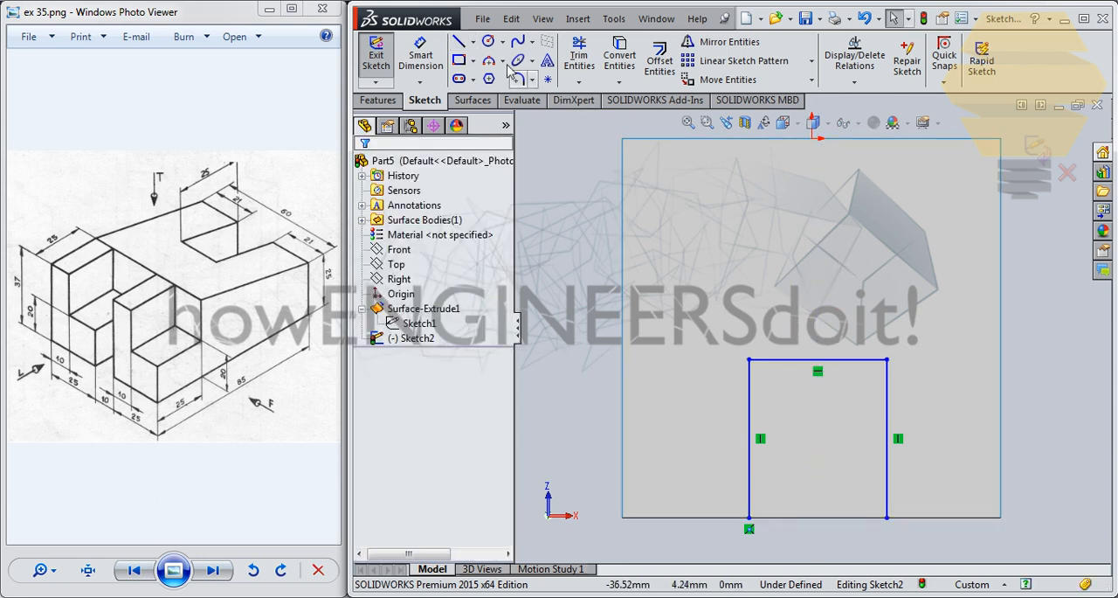
# - Draw a vertical centerline about 39 mm long from the midpoint of the bottom face's edge through the open profile
pyautogui.click(482, 43)
pyautogui.click(474, 44)
pyautogui.click(501, 76)
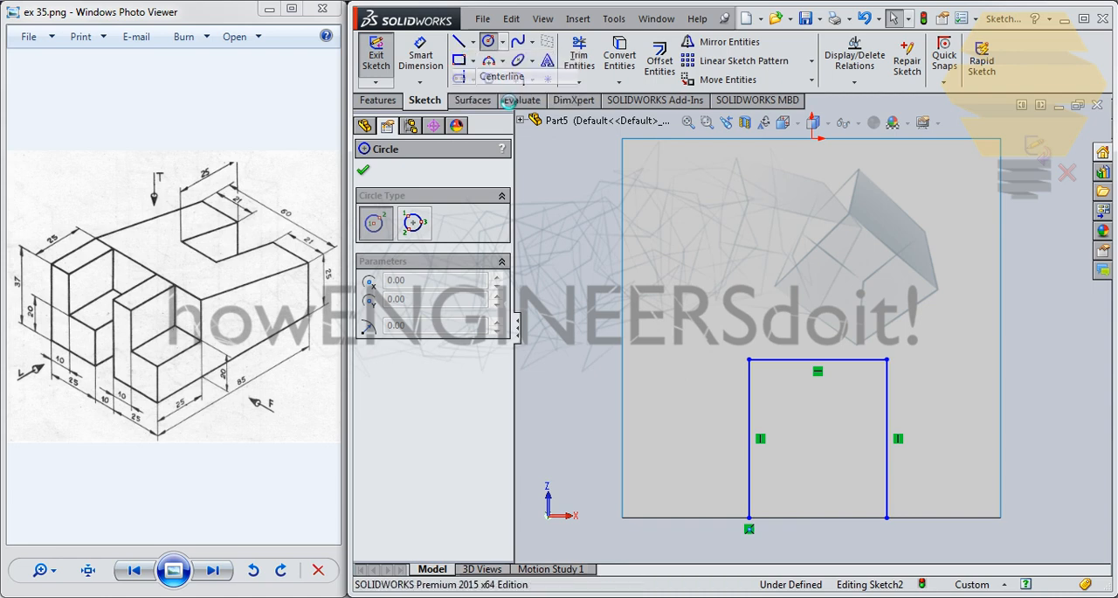
pyautogui.click(812, 517)
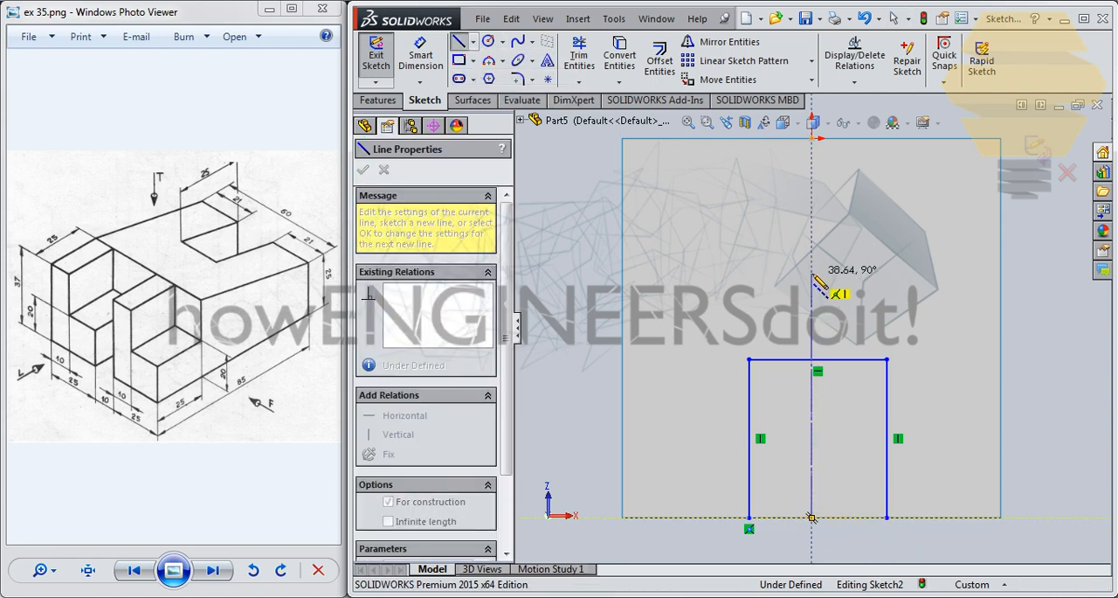
pyautogui.click(812, 272)
pyautogui.press('Escape')
# - Make the profile's two vertical side lines symmetric about the centerline
pyautogui.click(887, 381)
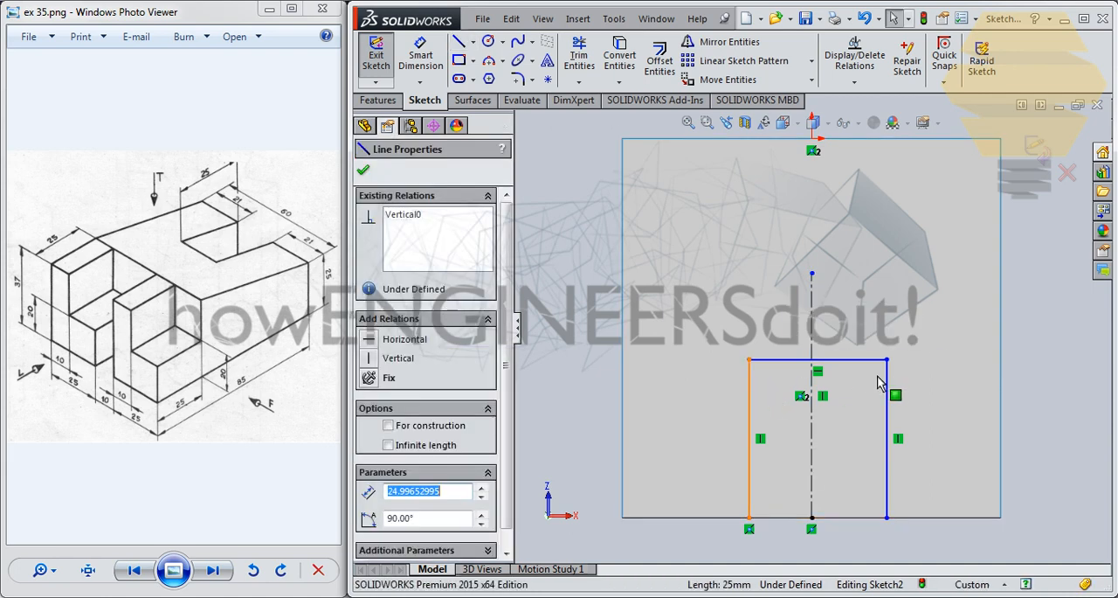
pyautogui.keyDown('ctrl'); pyautogui.click(890, 375); pyautogui.keyUp('ctrl')
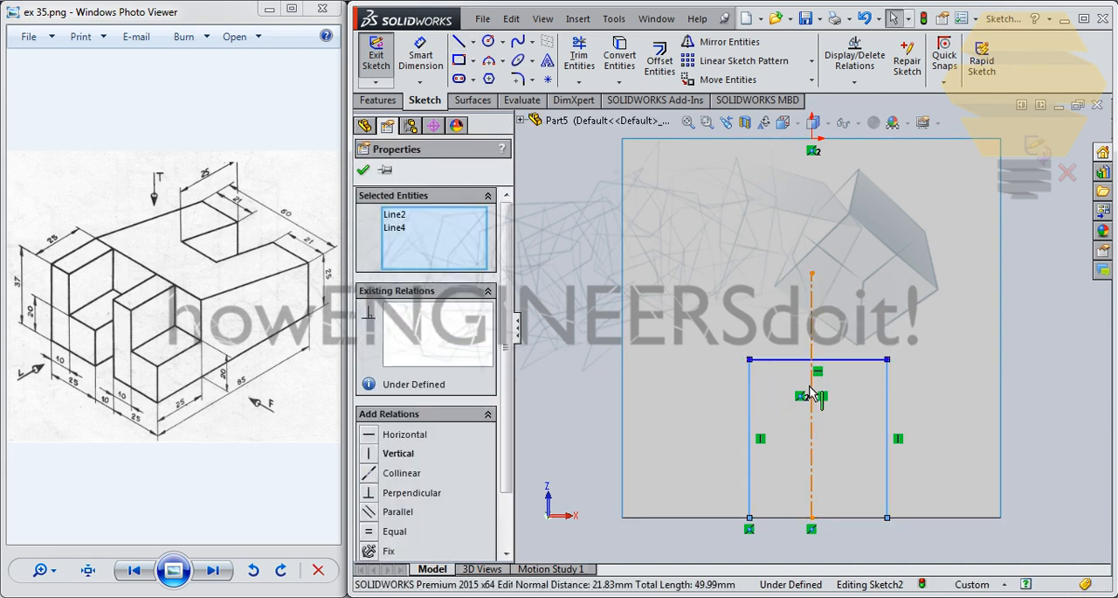
pyautogui.keyDown('ctrl'); pyautogui.click(812, 384); pyautogui.keyUp('ctrl')
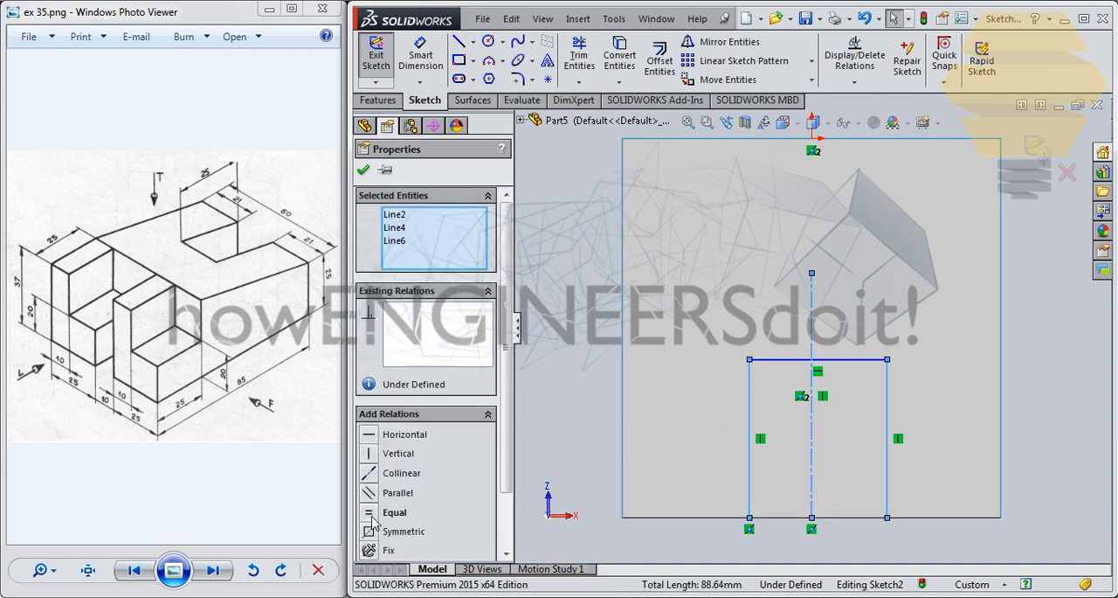
pyautogui.click(370, 531)
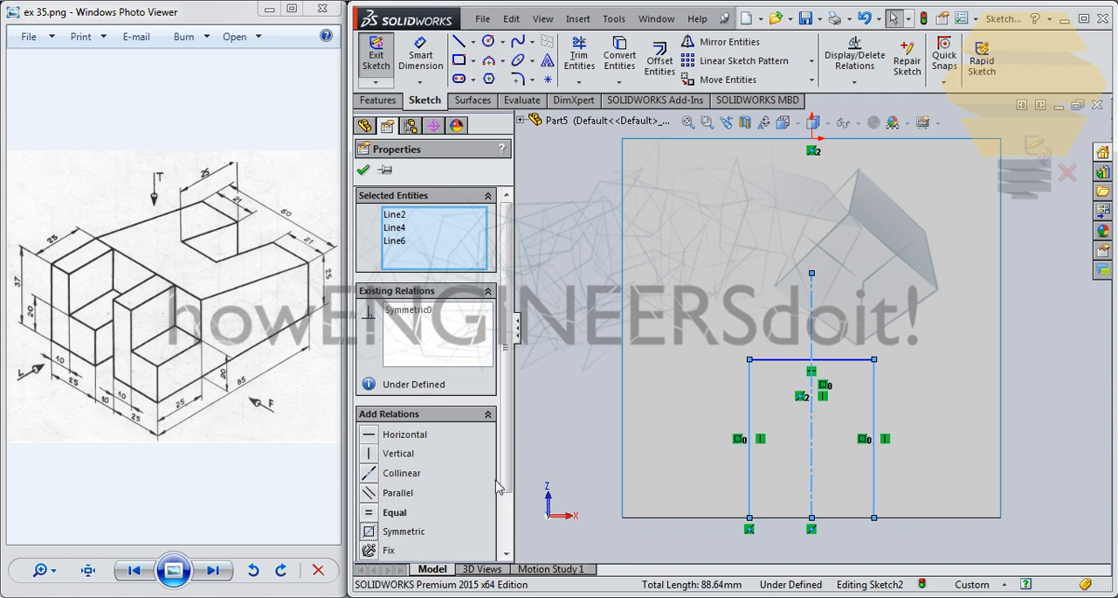
pyautogui.click(365, 173)
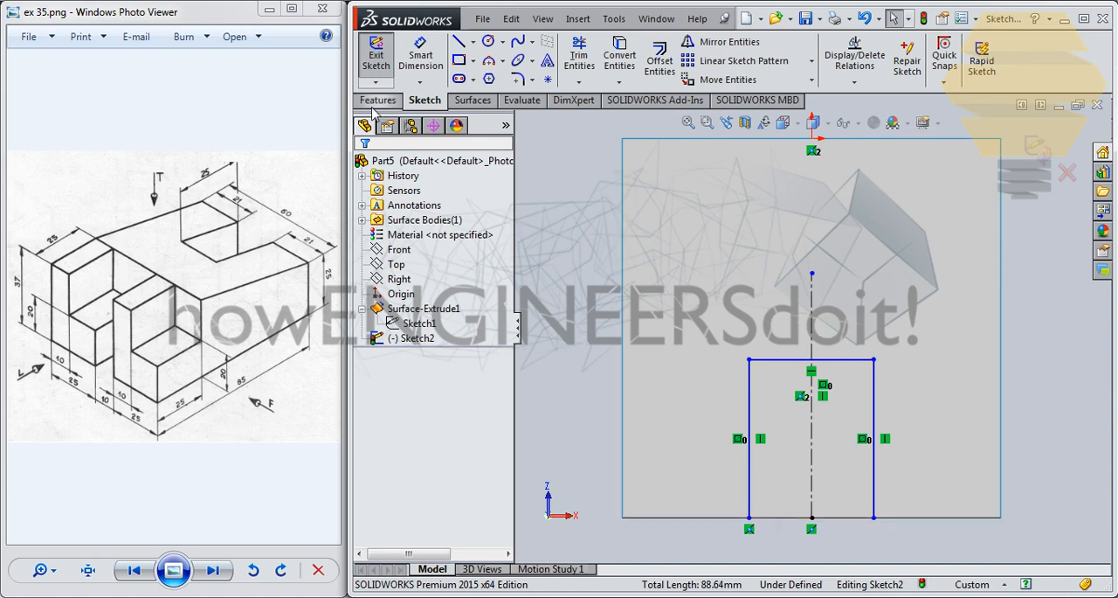
# - Add a 25 mm length dimension to one side line of the slot profile
pyautogui.click(420, 54)
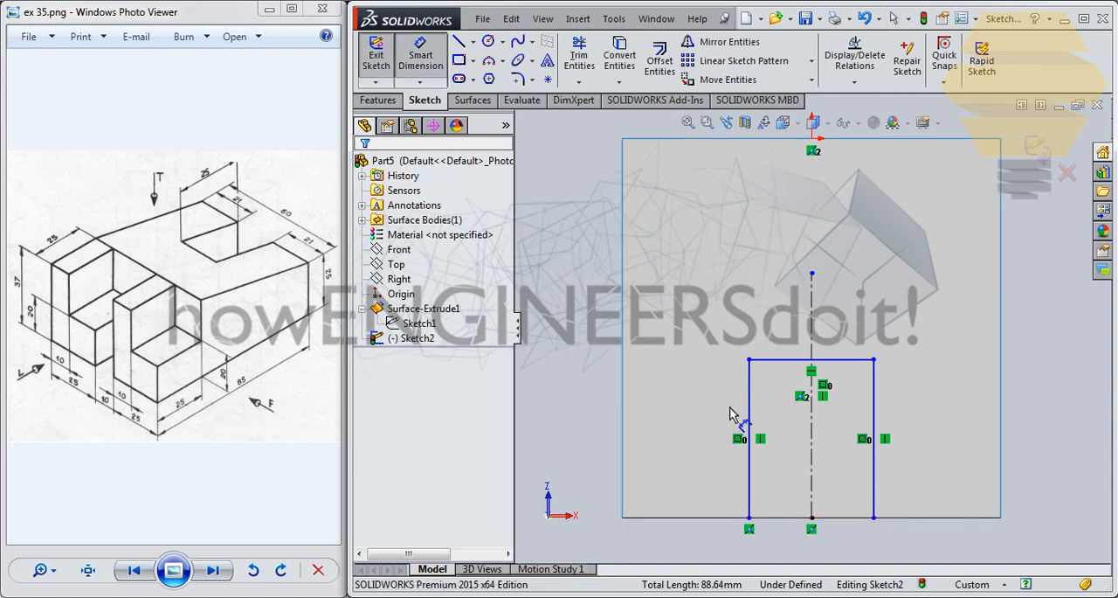
pyautogui.click(749, 397)
pyautogui.click(583, 393)
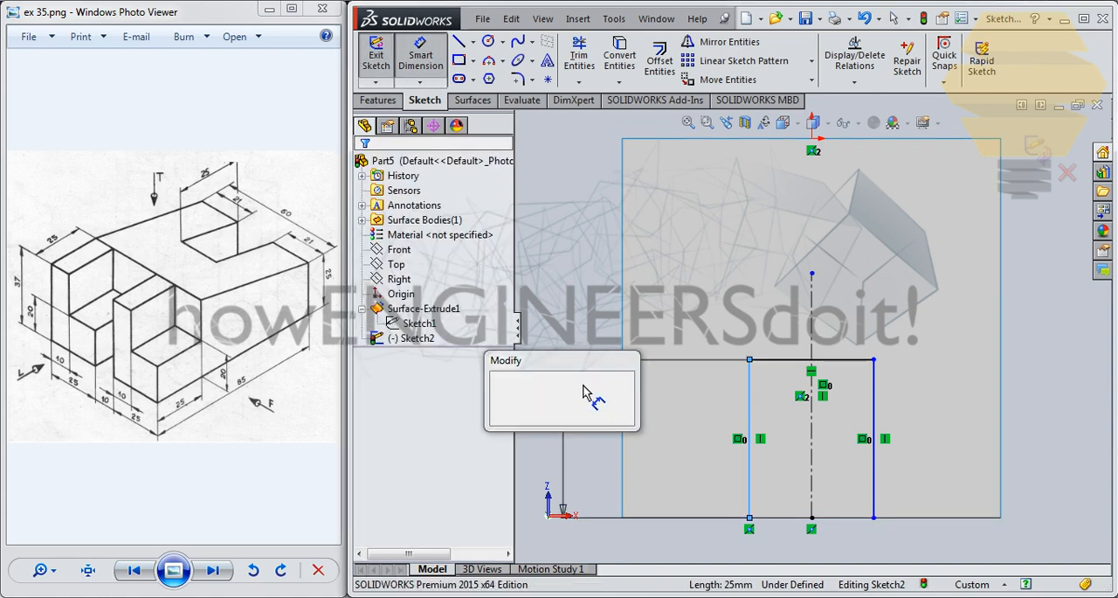
pyautogui.press('Return')
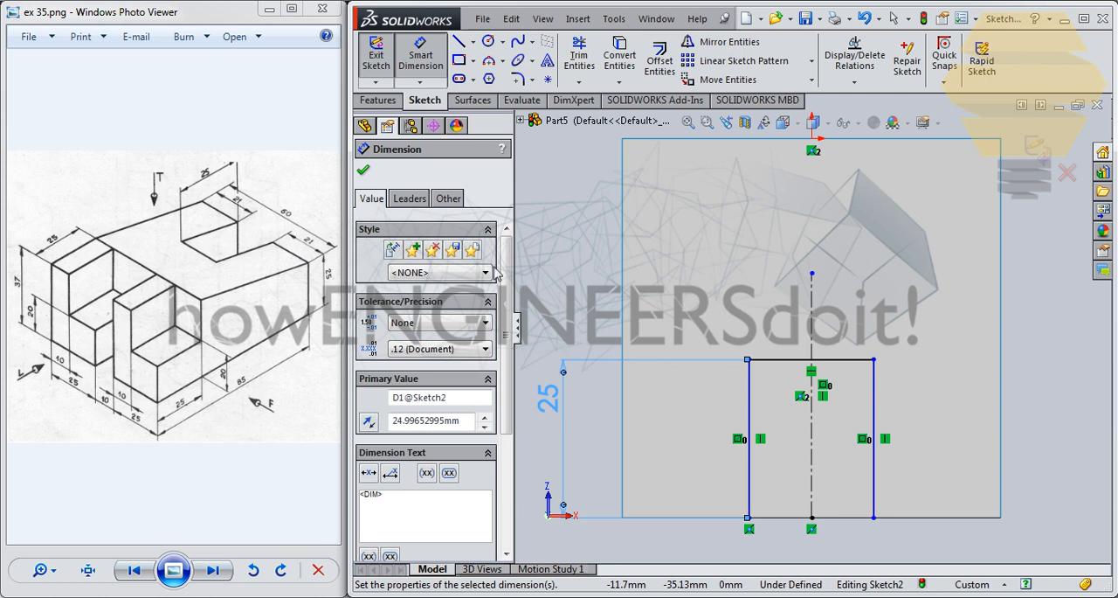
# - Dimension the slot profile's width as 60-42, giving 18 mm, and exit the sketch
pyautogui.click(787, 361)
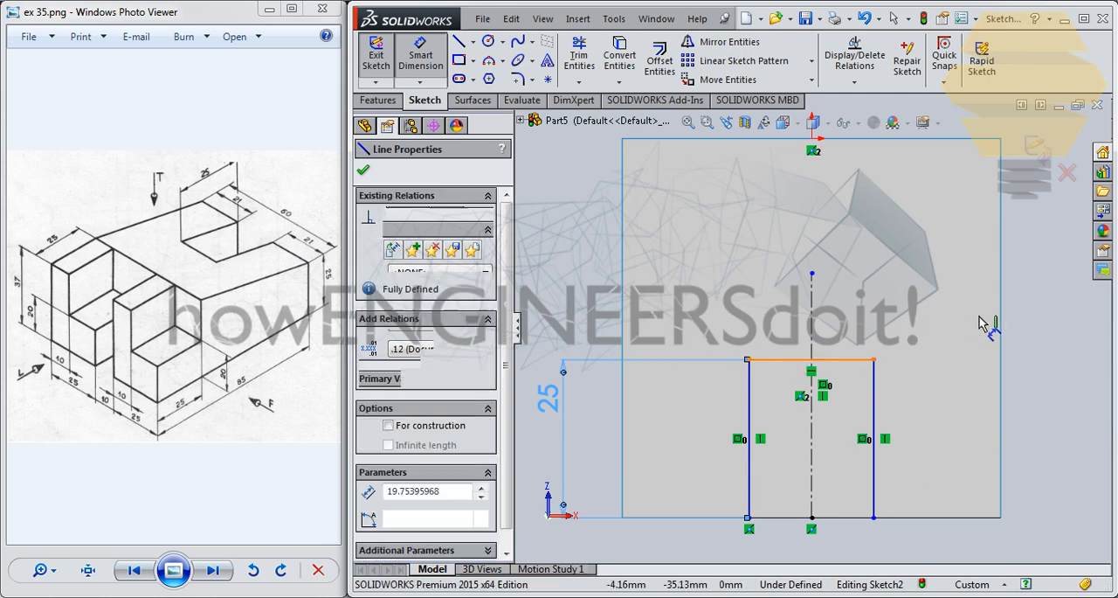
pyautogui.click(1056, 312)
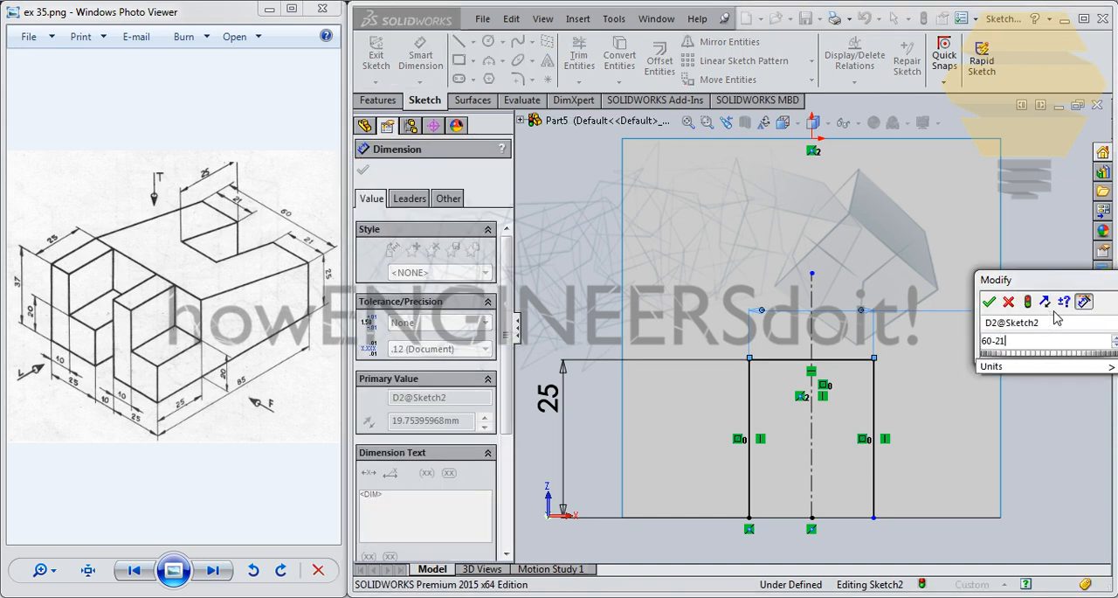
pyautogui.write('60-21')
pyautogui.press('BackSpace')
pyautogui.press('BackSpace')
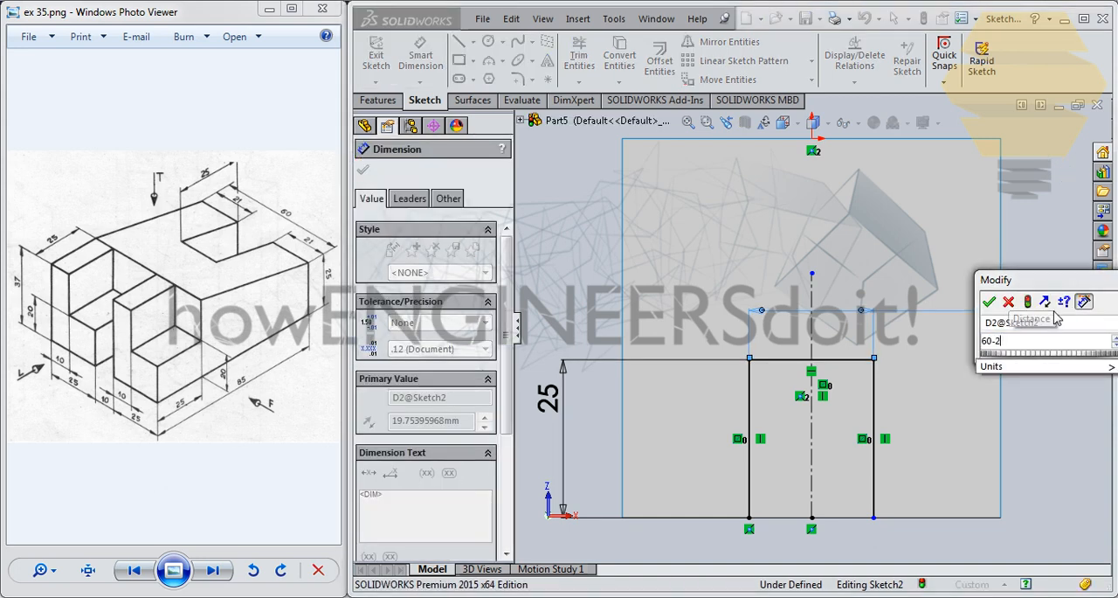
pyautogui.write('42')
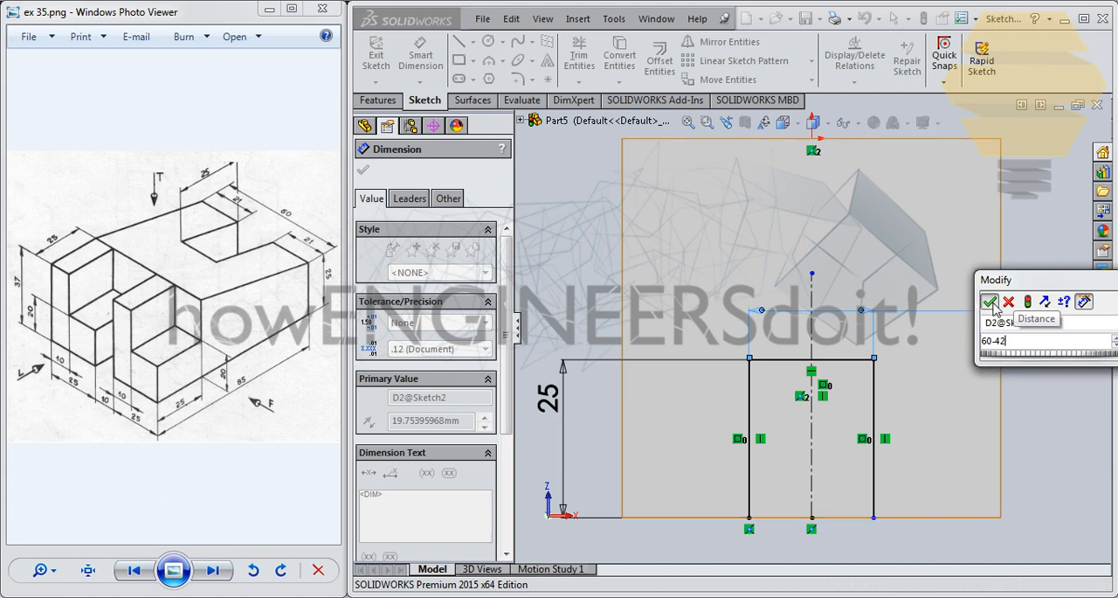
pyautogui.press('Return')
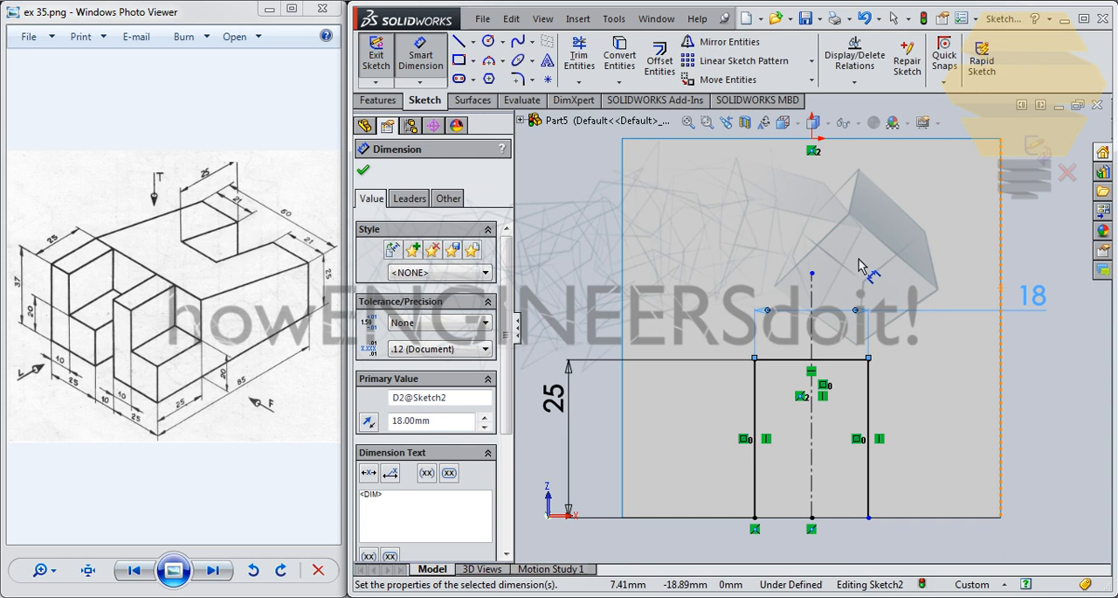
pyautogui.click(1040, 166)
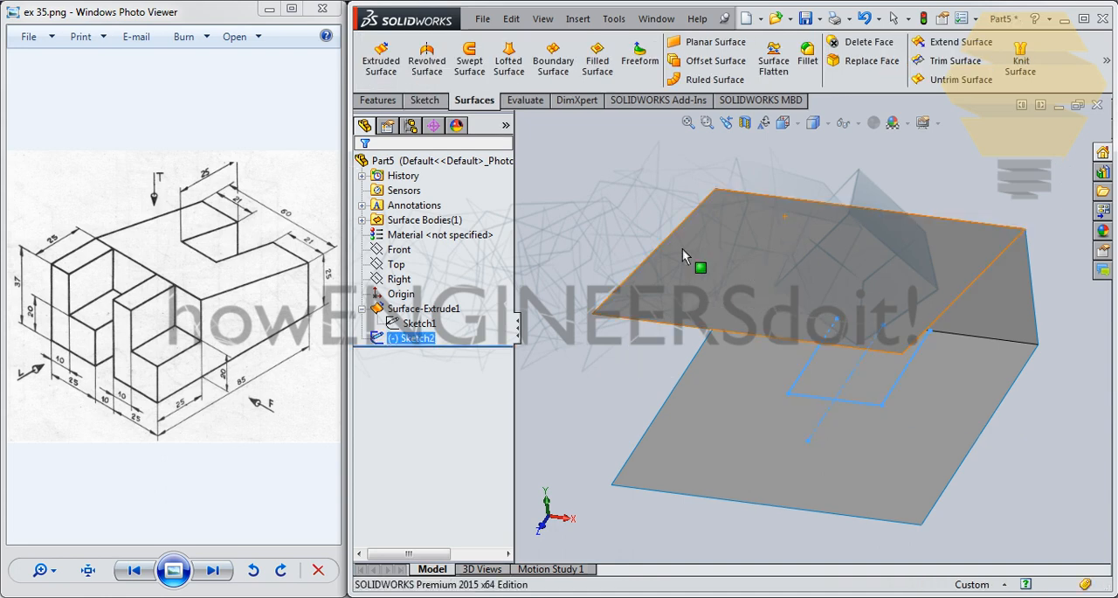
# - Extrude the slot profile as a surface, blind 70 mm, reversed so that it passes up through the sloped top face
pyautogui.click(381, 59)
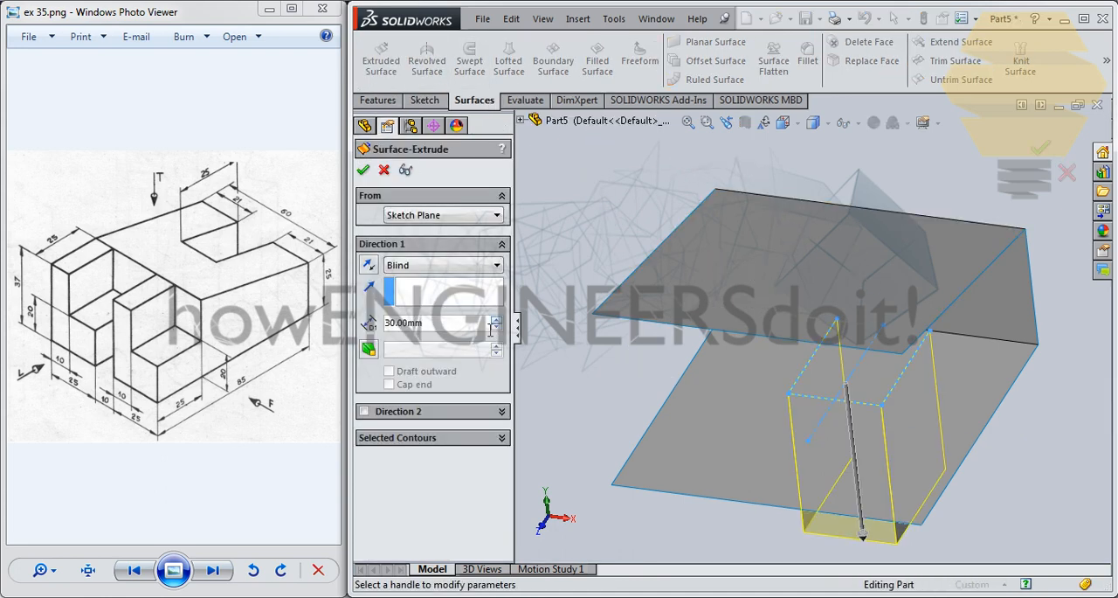
pyautogui.click(369, 267)
pyautogui.moveTo(760, 283); pyautogui.dragTo(697, 256, button='middle')
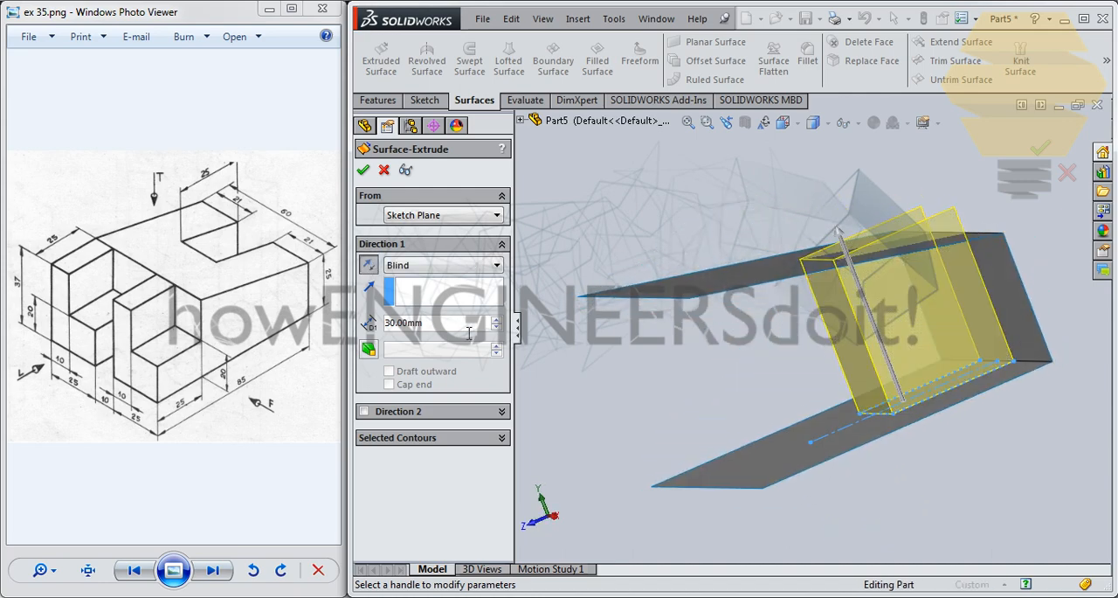
pyautogui.click(497, 320)
pyautogui.click(497, 321)
pyautogui.click(497, 320)
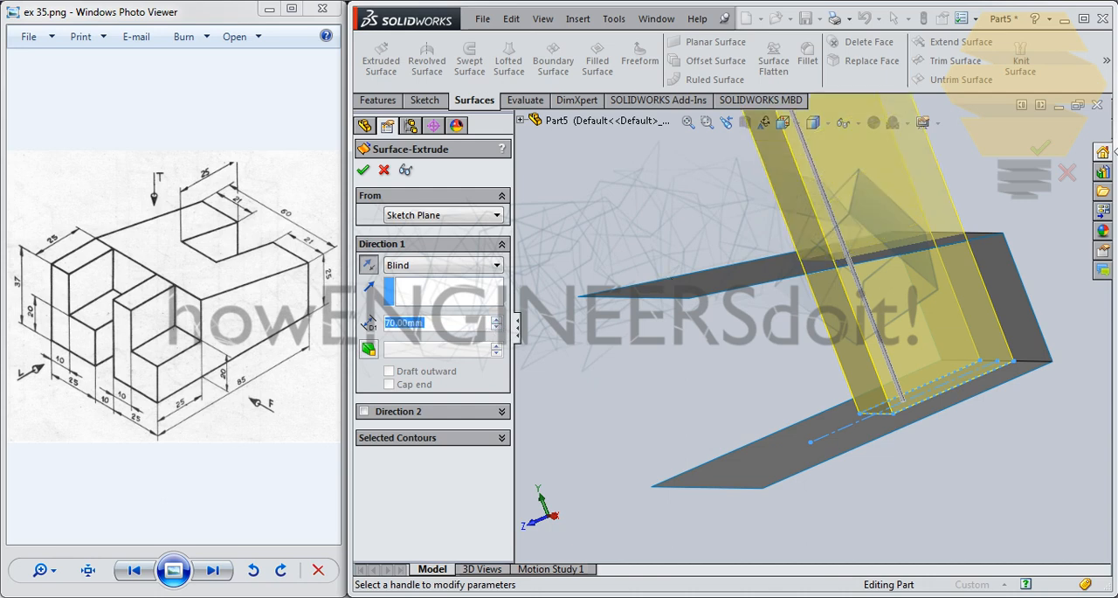
pyautogui.click(1042, 149)
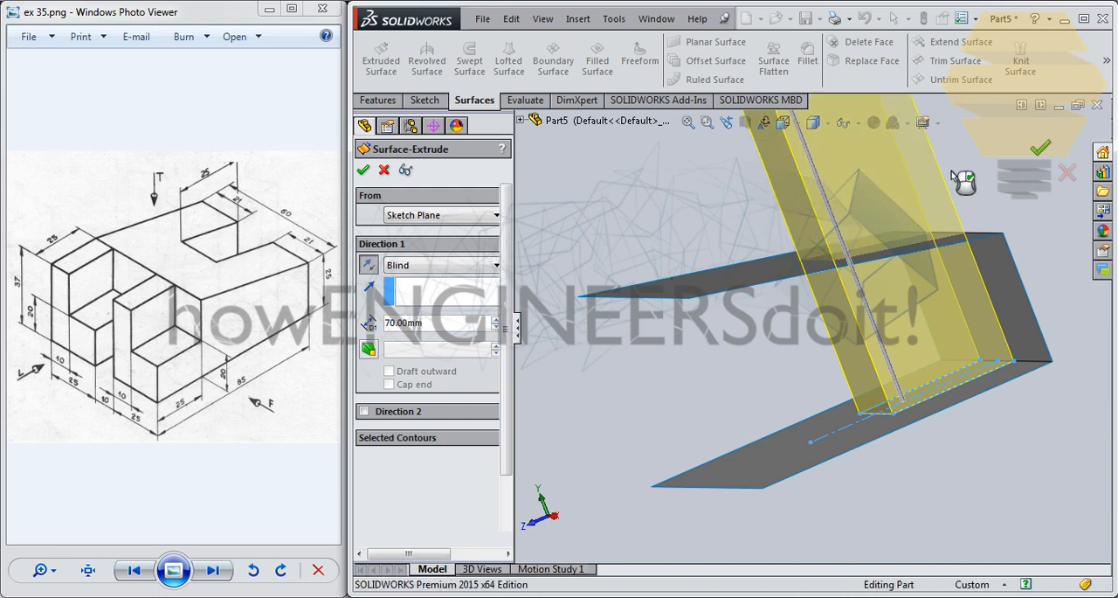
# - Trim the body surface with the extruded slot surface, removing the portion enclosed by the slot walls
pyautogui.moveTo(977, 196); pyautogui.dragTo(961, 268, button='middle')
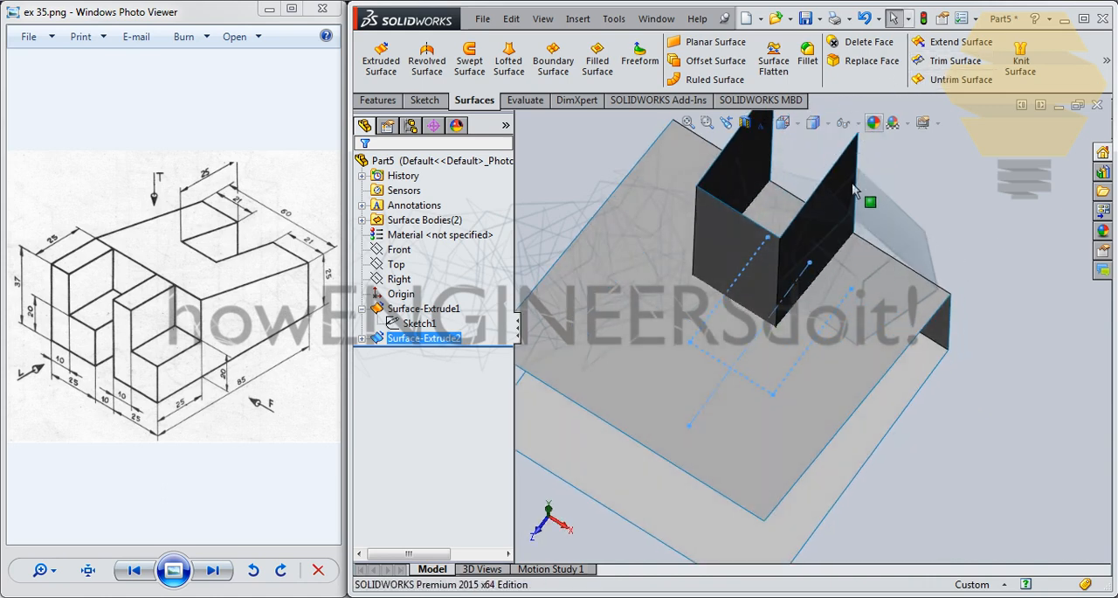
pyautogui.click(954, 60)
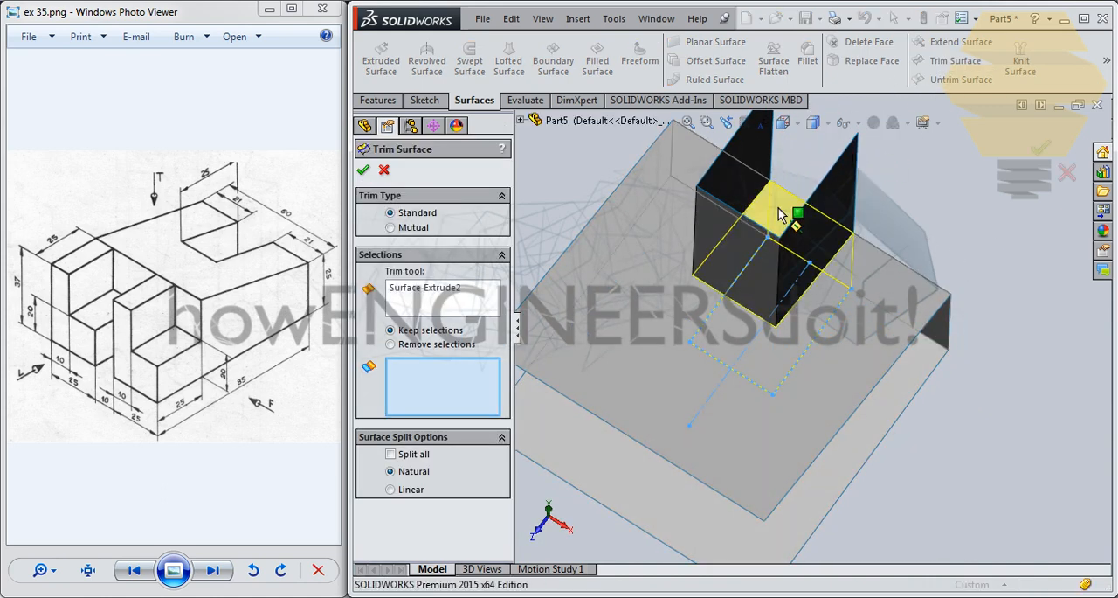
pyautogui.click(780, 215)
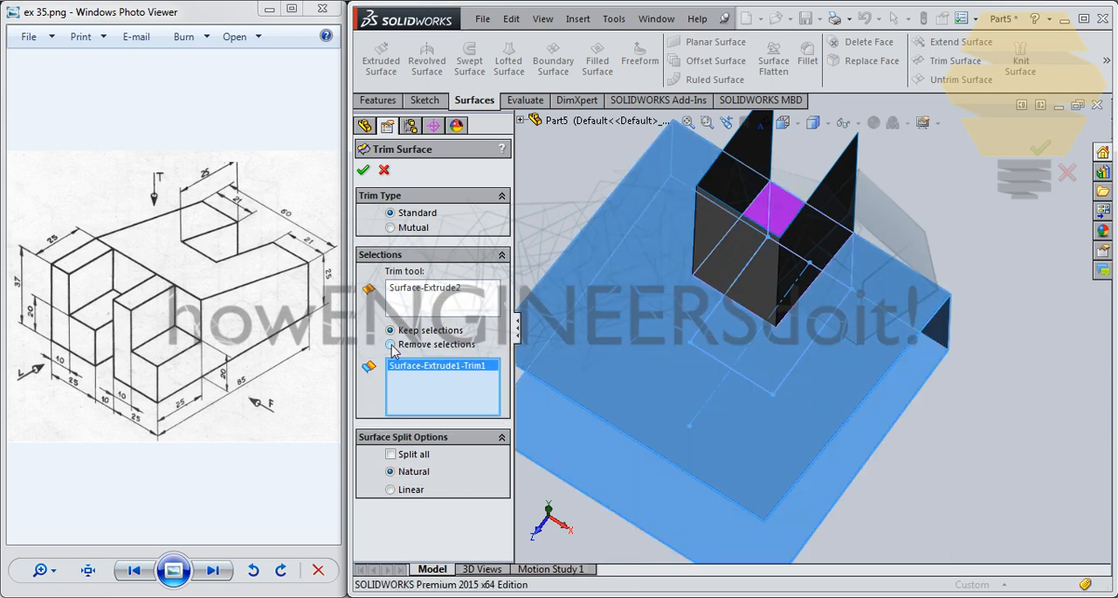
pyautogui.click(390, 344)
pyautogui.moveTo(800, 292); pyautogui.dragTo(805, 310, button='middle')
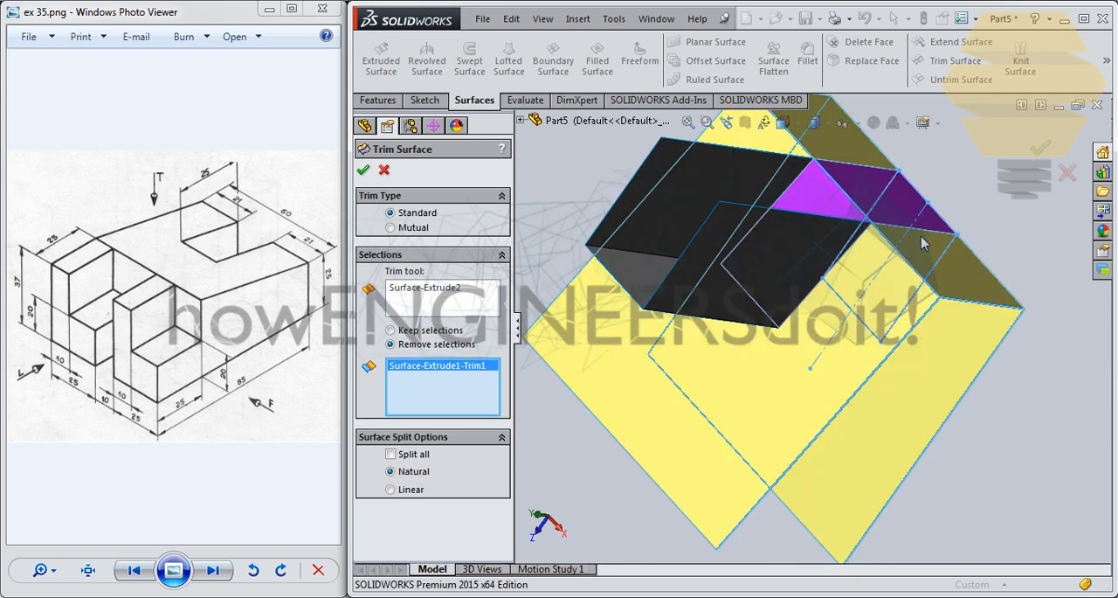
pyautogui.moveTo(920, 243); pyautogui.dragTo(934, 175, button='middle')
pyautogui.click(1031, 155)
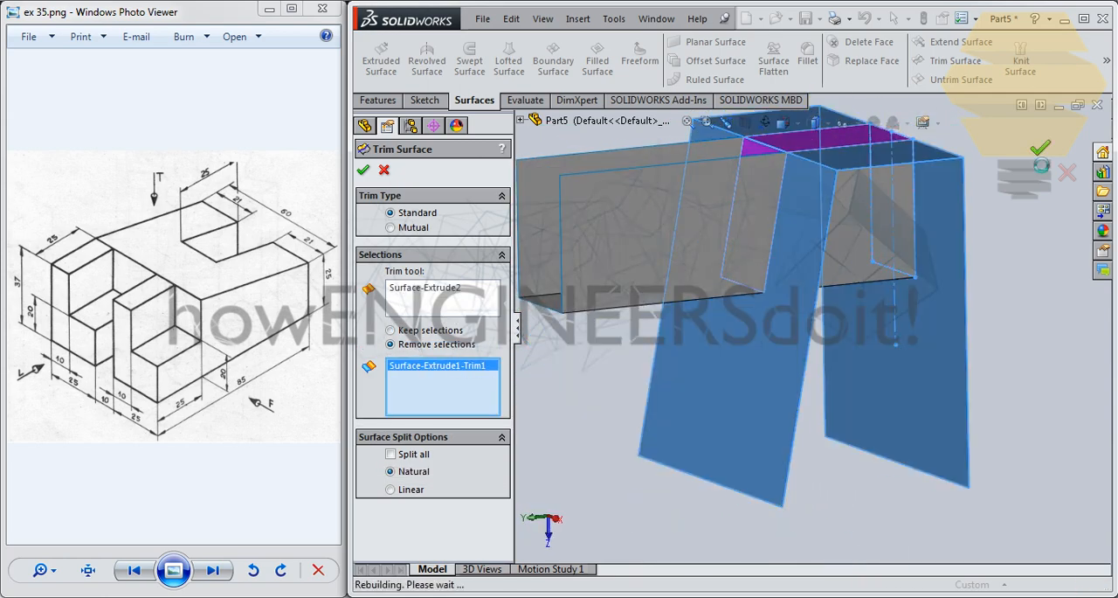
# - Trim the slot surface with the body surface, removing the part of the slot walls that protrudes above the sloped top face
pyautogui.click(725, 122)
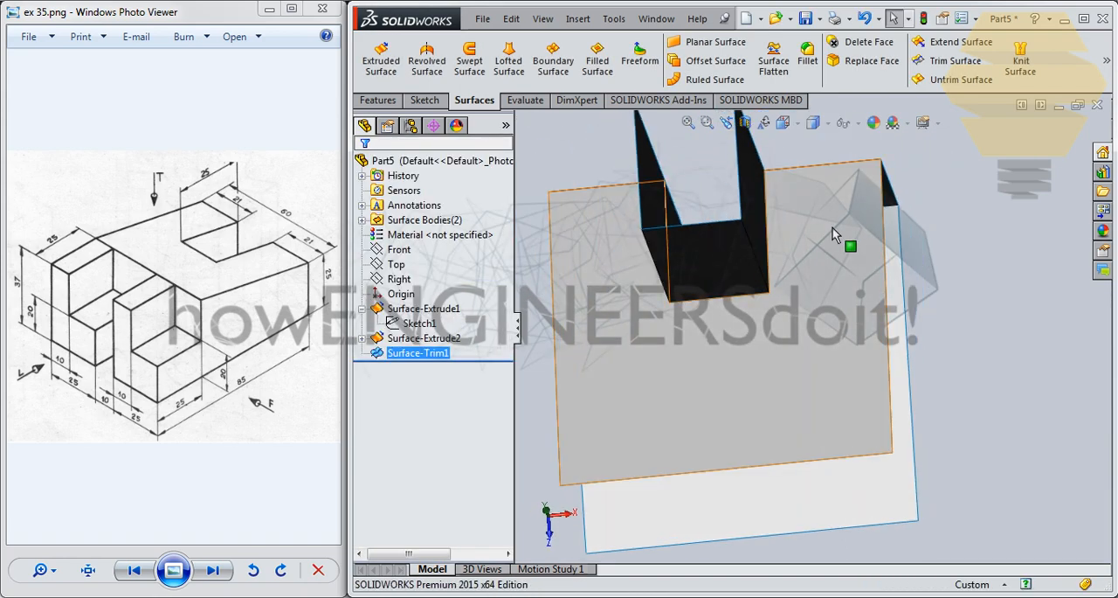
pyautogui.click(831, 228)
pyautogui.click(943, 70)
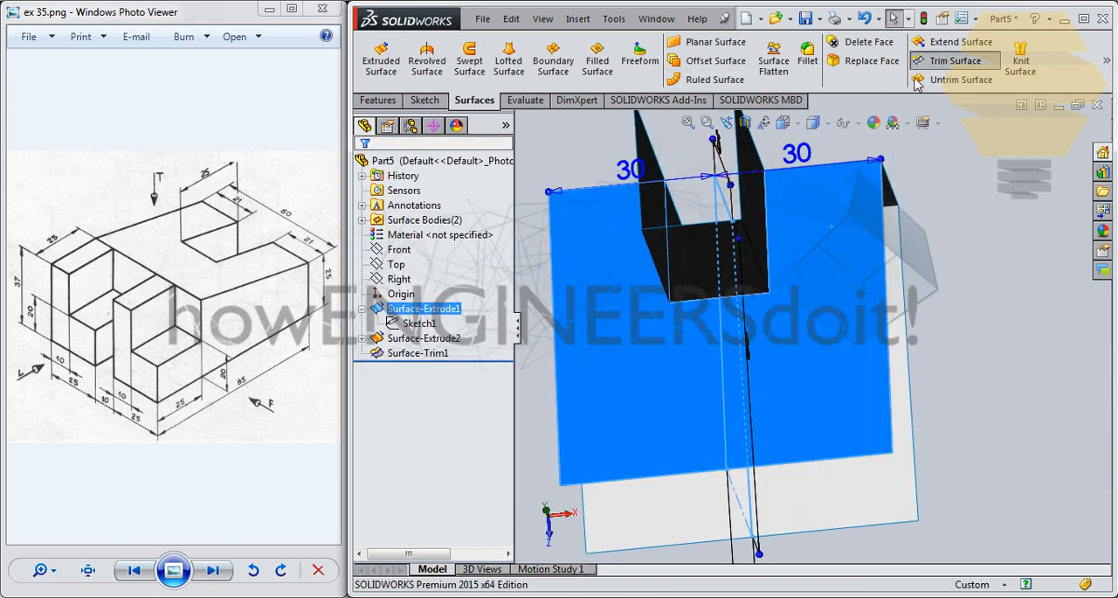
pyautogui.click(672, 199)
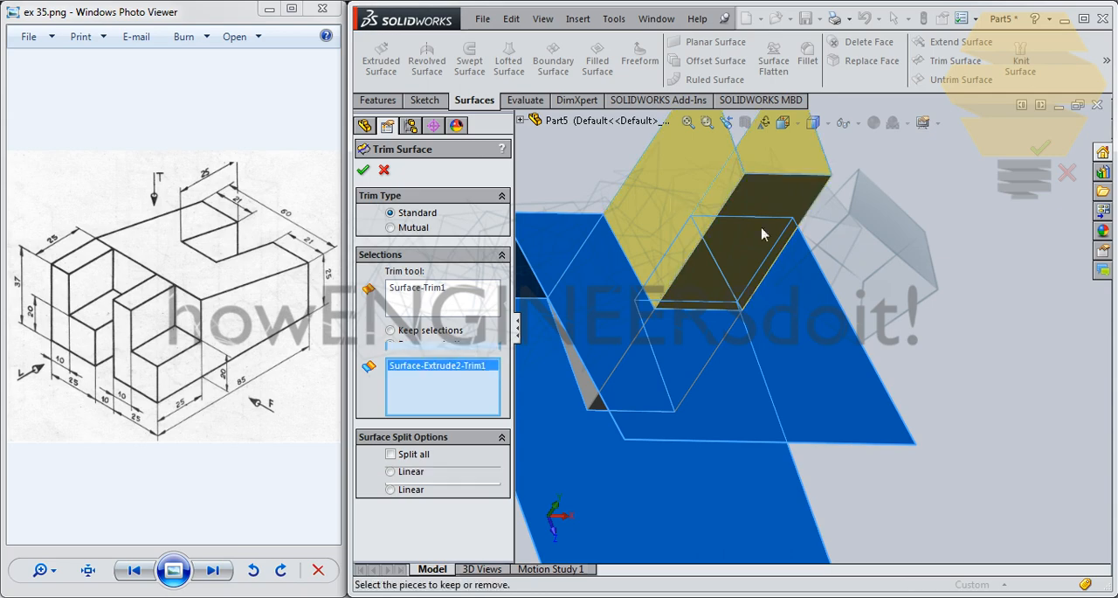
pyautogui.moveTo(672, 199)
pyautogui.mouseDown(button='middle')
pyautogui.moveTo(645, 213)
pyautogui.moveTo(690, 207)
pyautogui.mouseUp(button='middle')
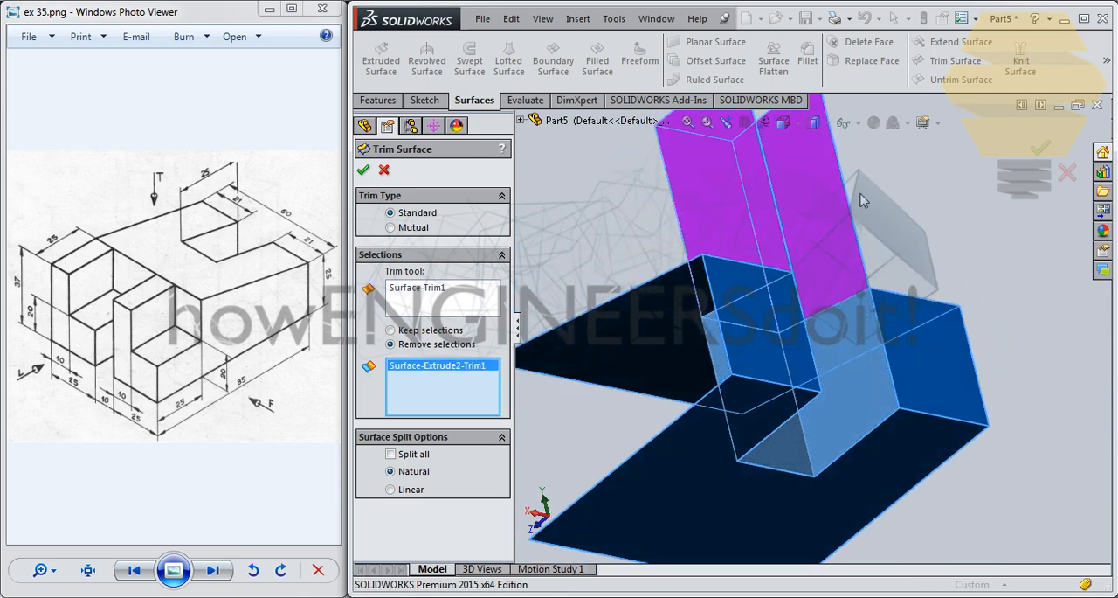
pyautogui.click(1038, 161)
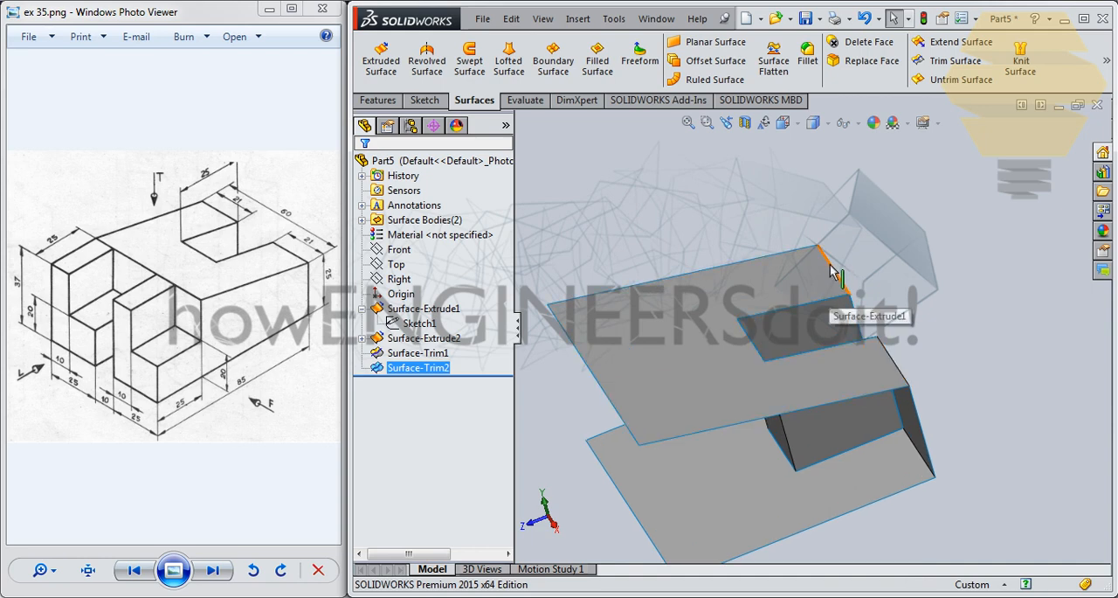
# - Create a reference plane offset 85 mm from the vertical rear end face, flipped so that it lies in front of the body
pyautogui.moveTo(754, 280); pyautogui.dragTo(717, 288, button='middle')
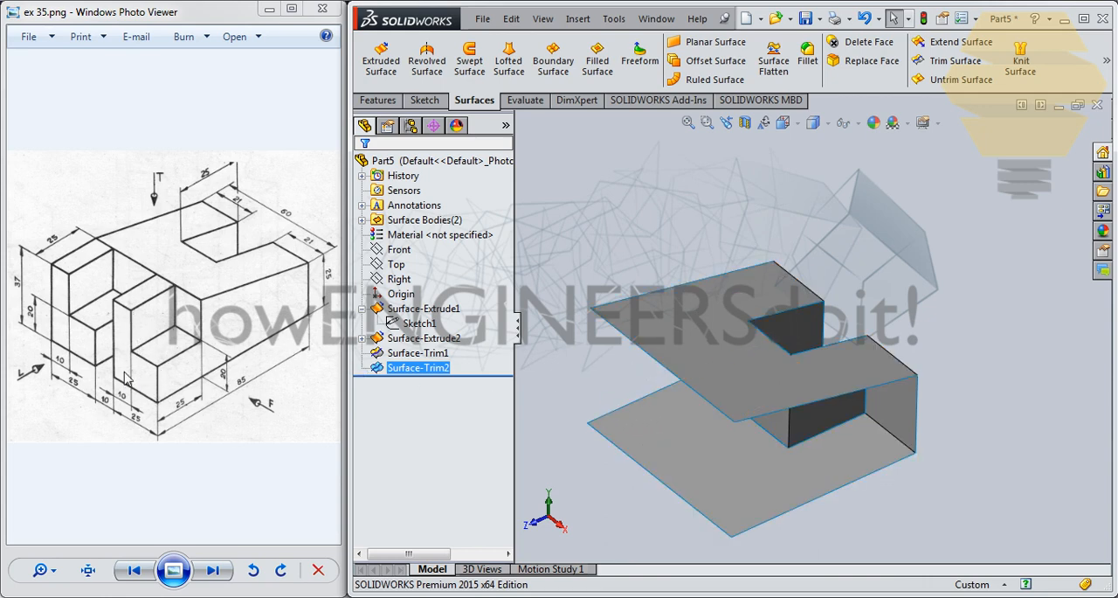
pyautogui.moveTo(718, 367); pyautogui.dragTo(832, 400, button='middle')
pyautogui.click(851, 406)
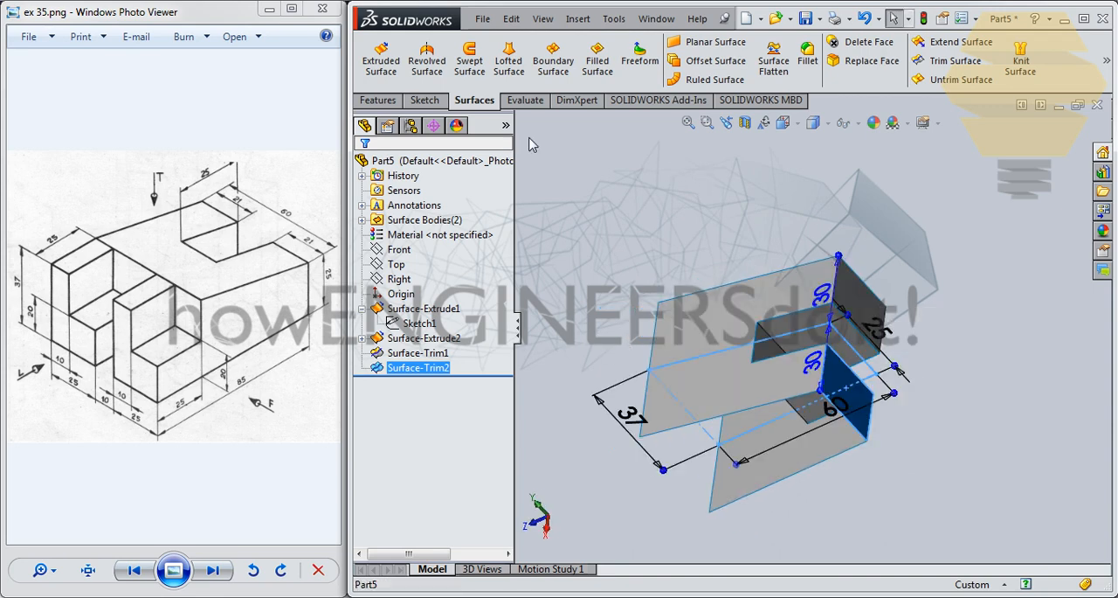
pyautogui.click(378, 100)
pyautogui.click(1005, 54)
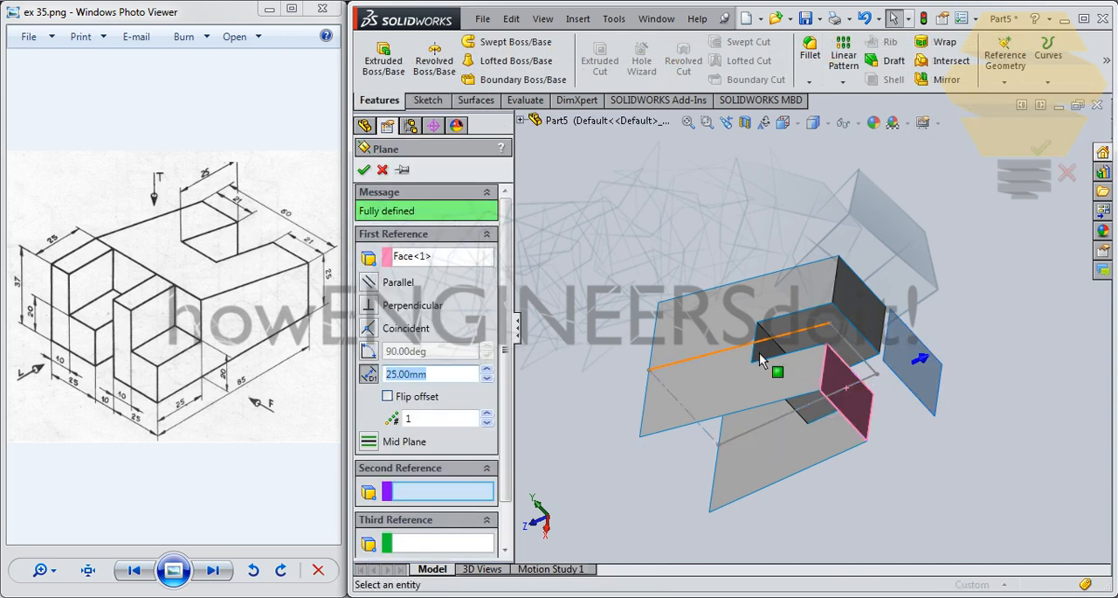
pyautogui.moveTo(841, 359); pyautogui.dragTo(848, 356, button='middle')
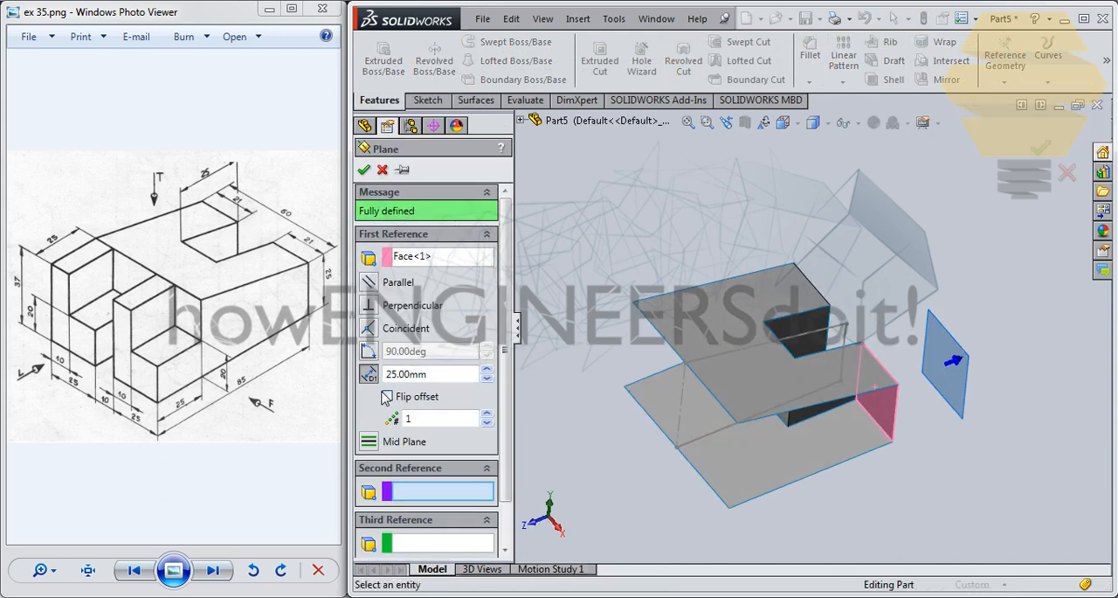
pyautogui.click(387, 397)
pyautogui.click(447, 377)
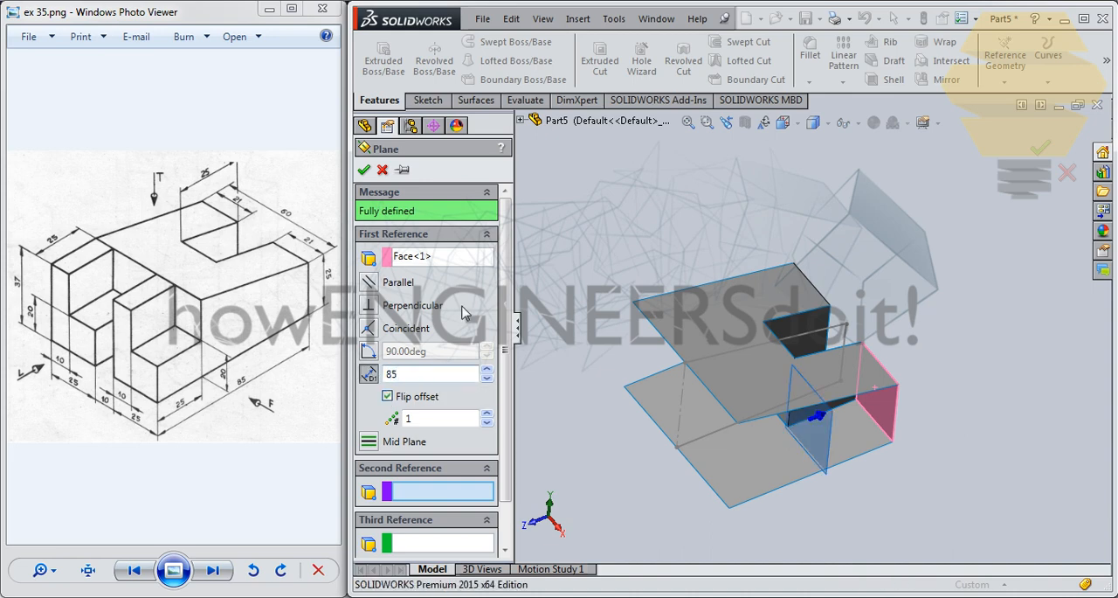
pyautogui.click(364, 171)
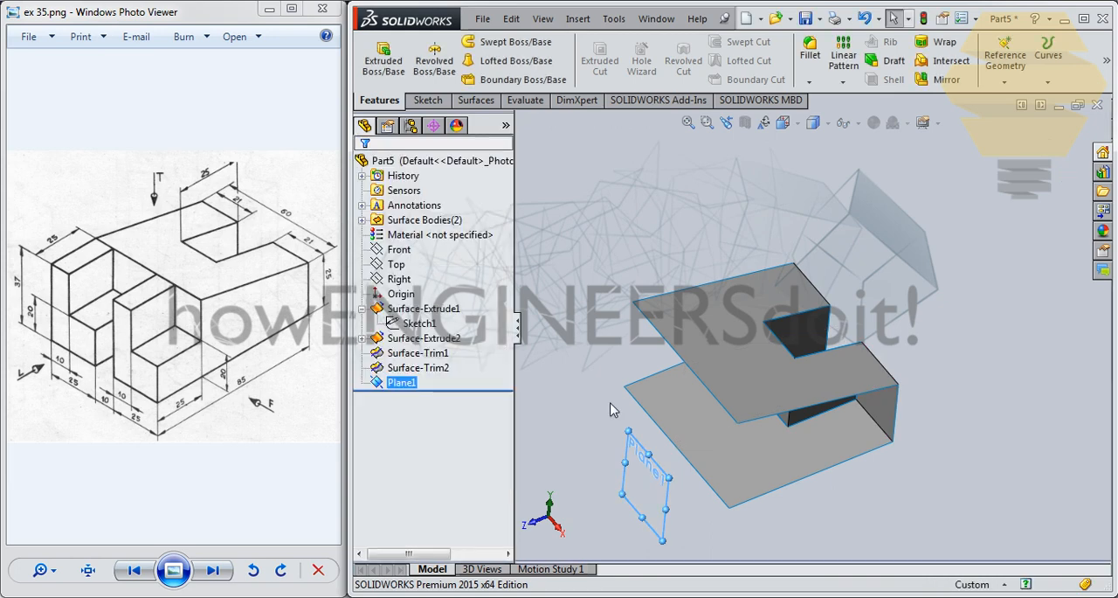
# - On the offset plane, sketch a closed L-shaped profile about 18 mm wide and 37 mm high, its foot ending at the body's lower corner
pyautogui.click(669, 500)
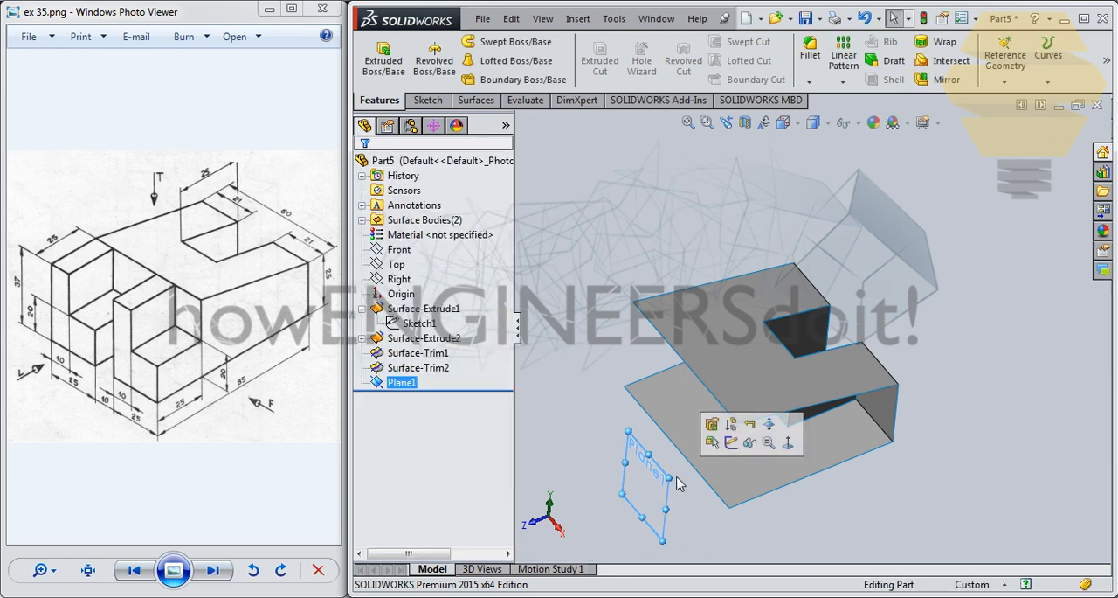
pyautogui.click(719, 447)
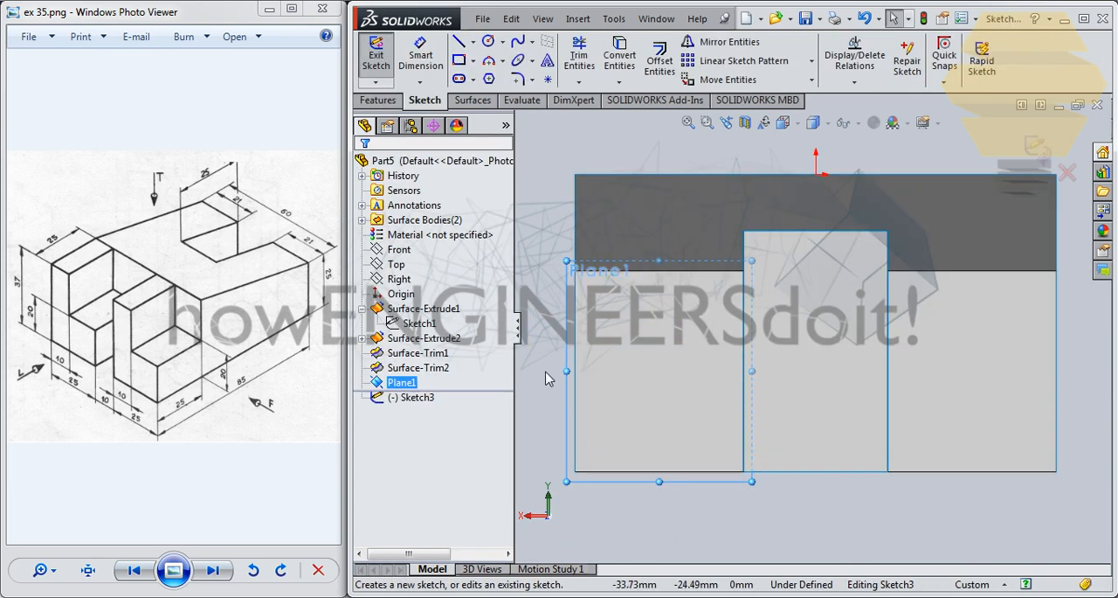
pyautogui.hotkey('ctrl', '8')
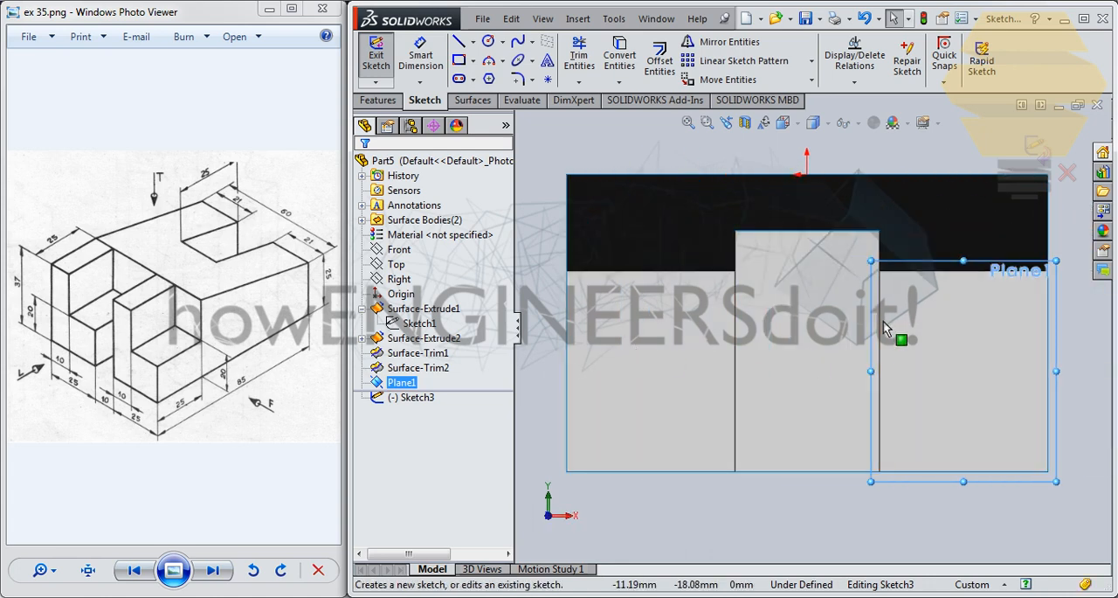
pyautogui.scroll(2, 879, 317)
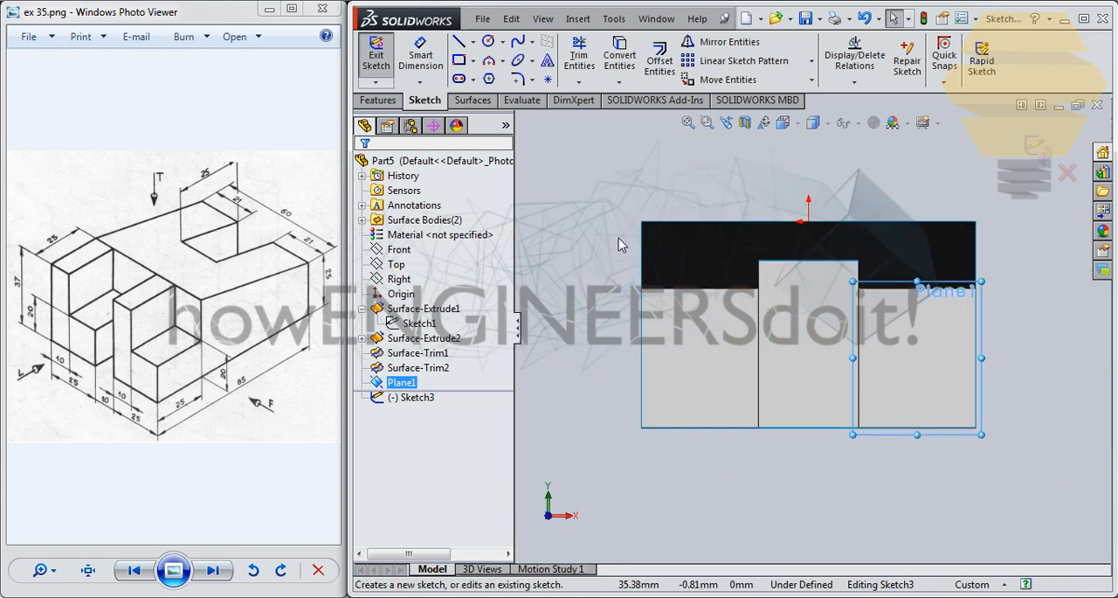
pyautogui.click(458, 41)
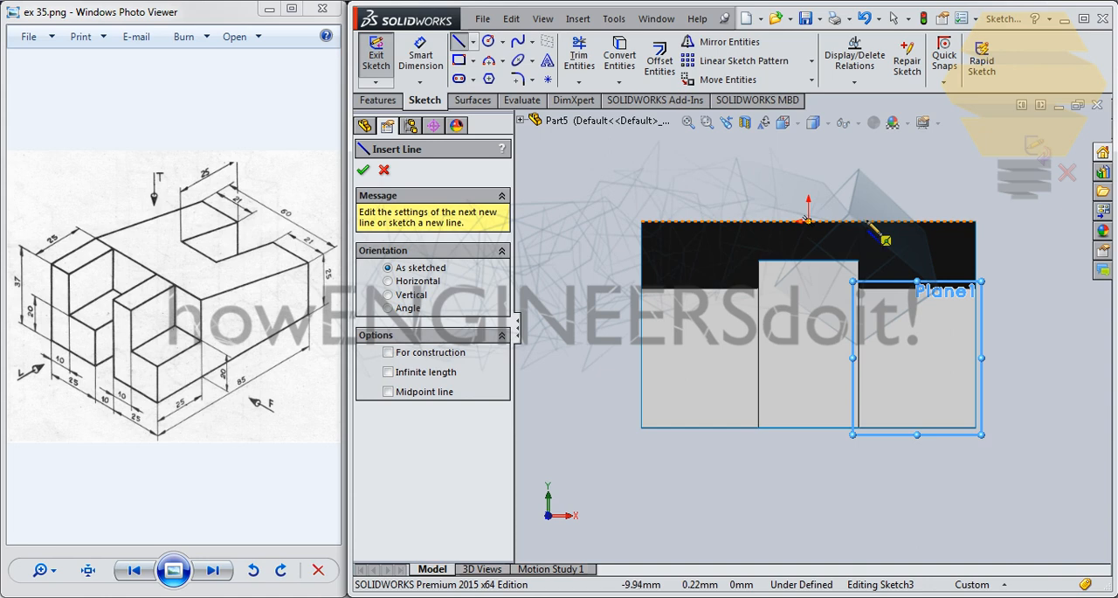
pyautogui.click(875, 224)
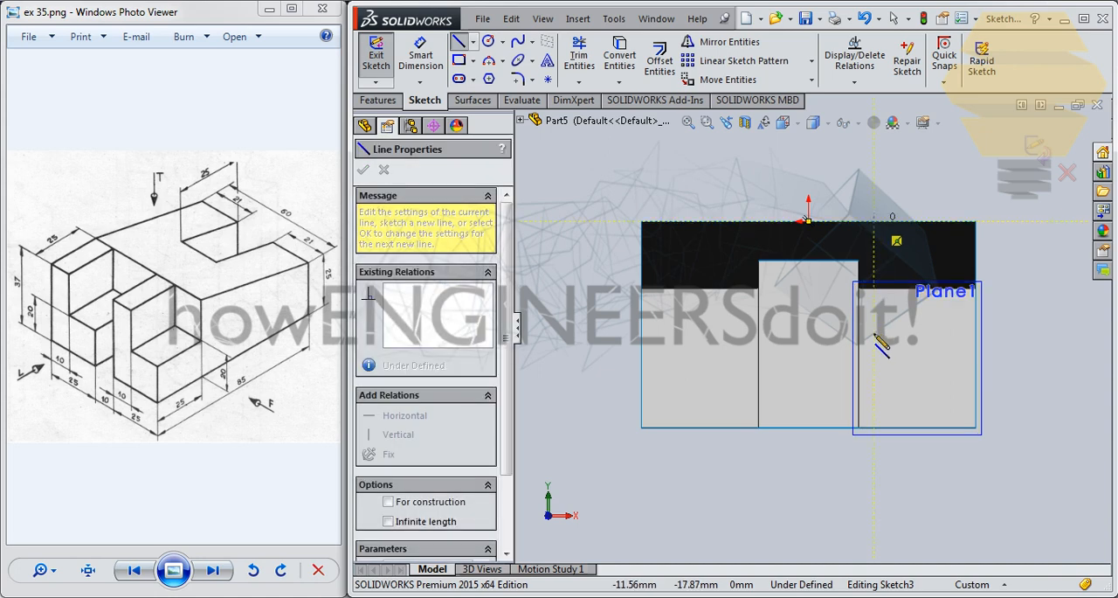
pyautogui.click(875, 428)
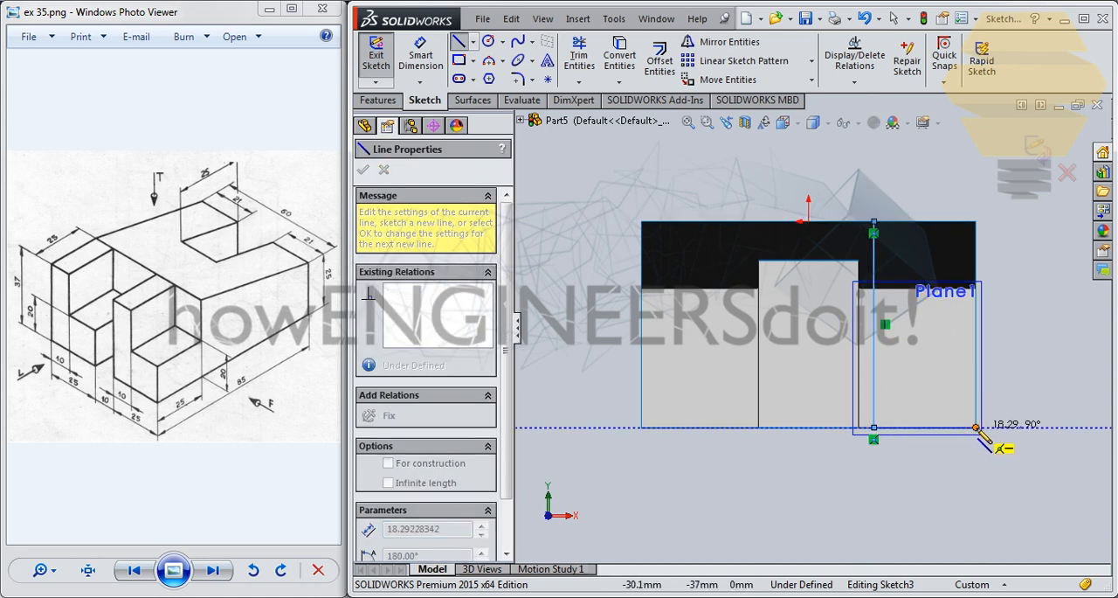
pyautogui.click(976, 428)
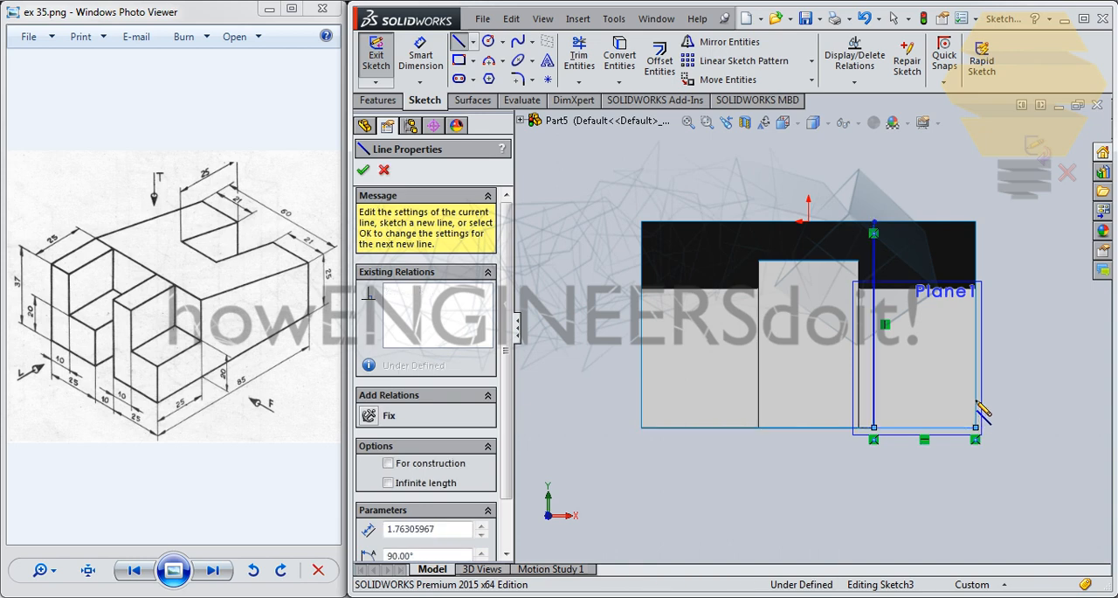
pyautogui.click(917, 391)
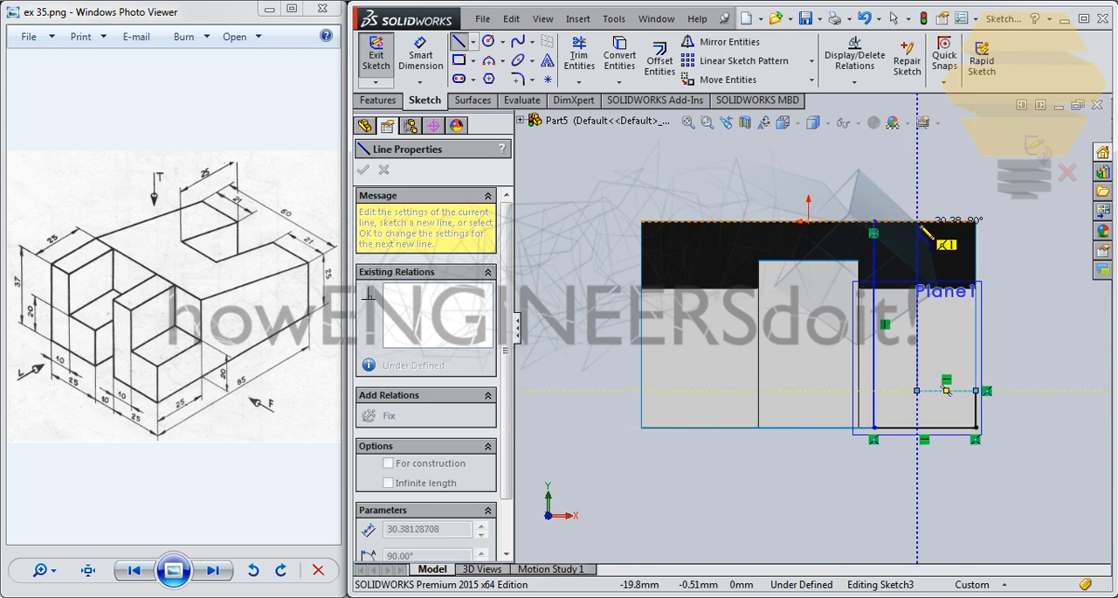
pyautogui.scroll(-3, 917, 222)
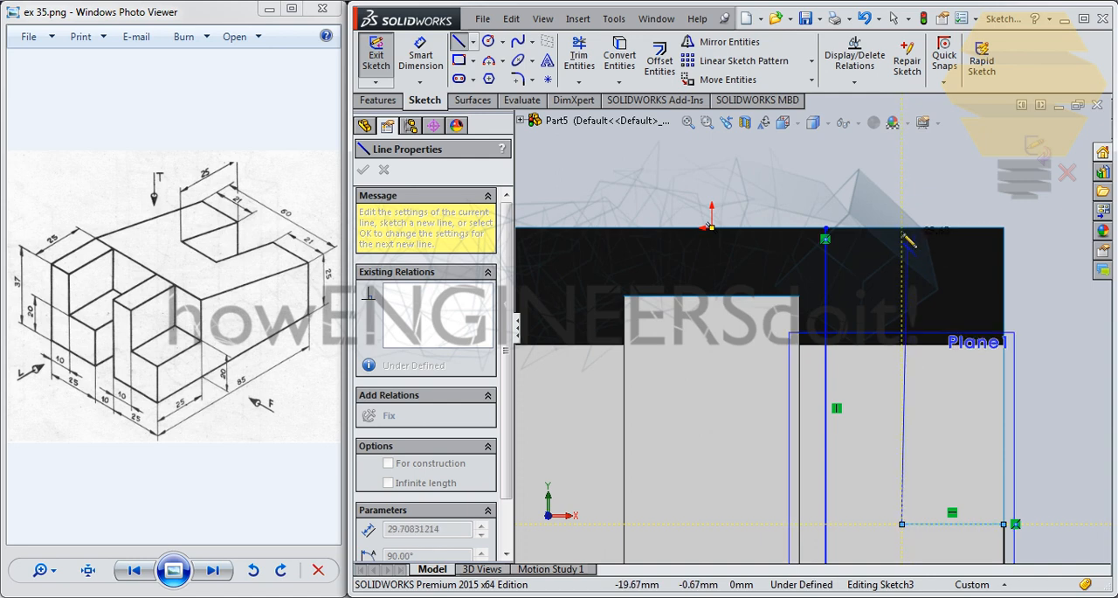
pyautogui.click(902, 229)
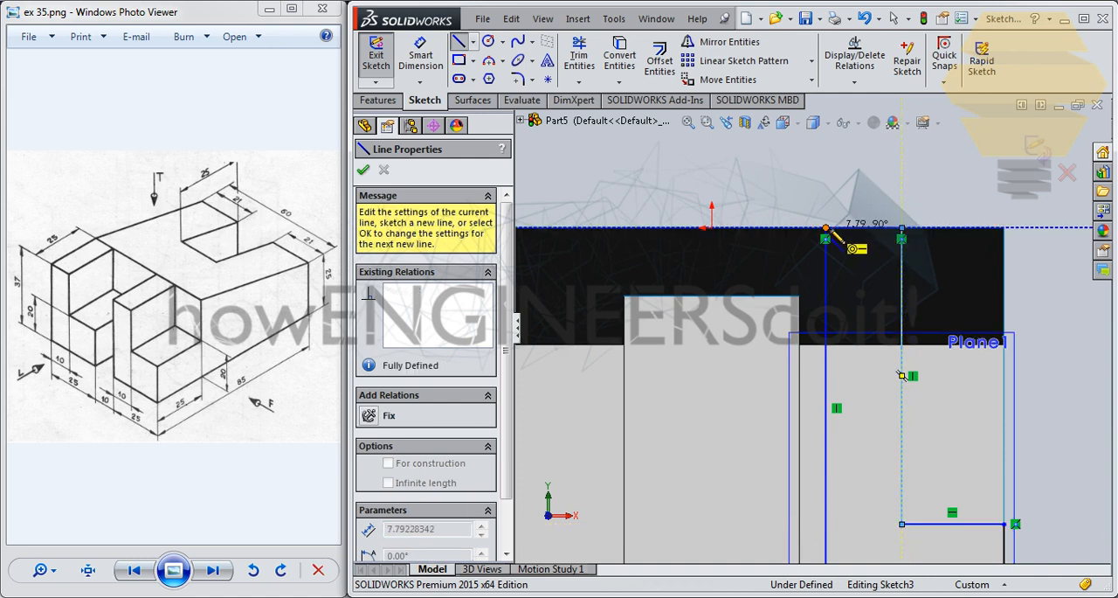
pyautogui.scroll(2, 871, 247)
pyautogui.scroll(1, 871, 248)
pyautogui.press('Escape')
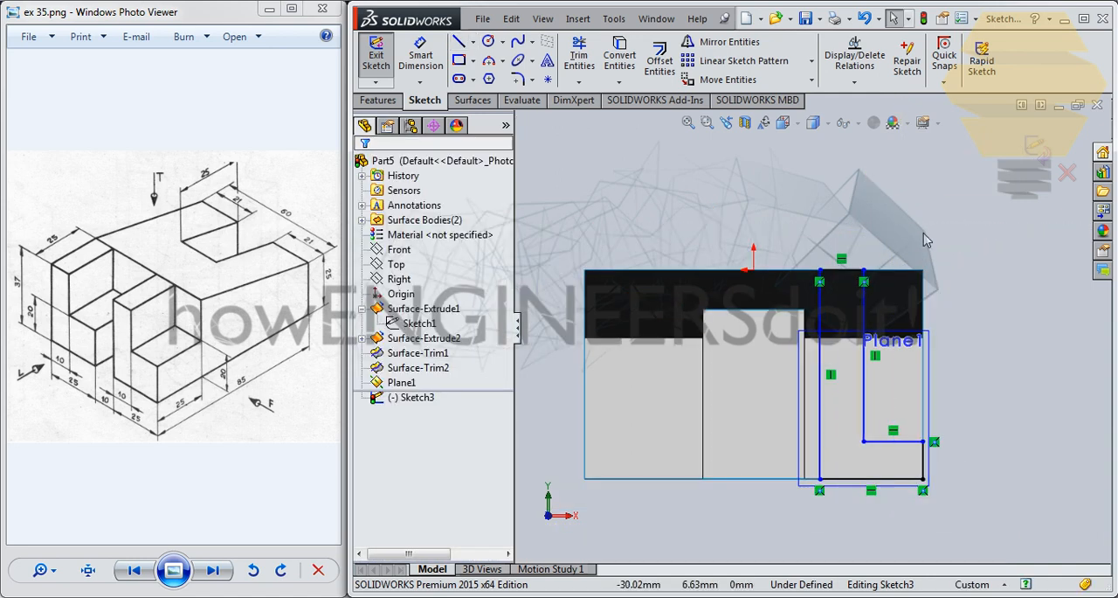
# - Dimension the L-profile's foot height as 20 mm and the top width of its upright as 10 mm
pyautogui.click(420, 54)
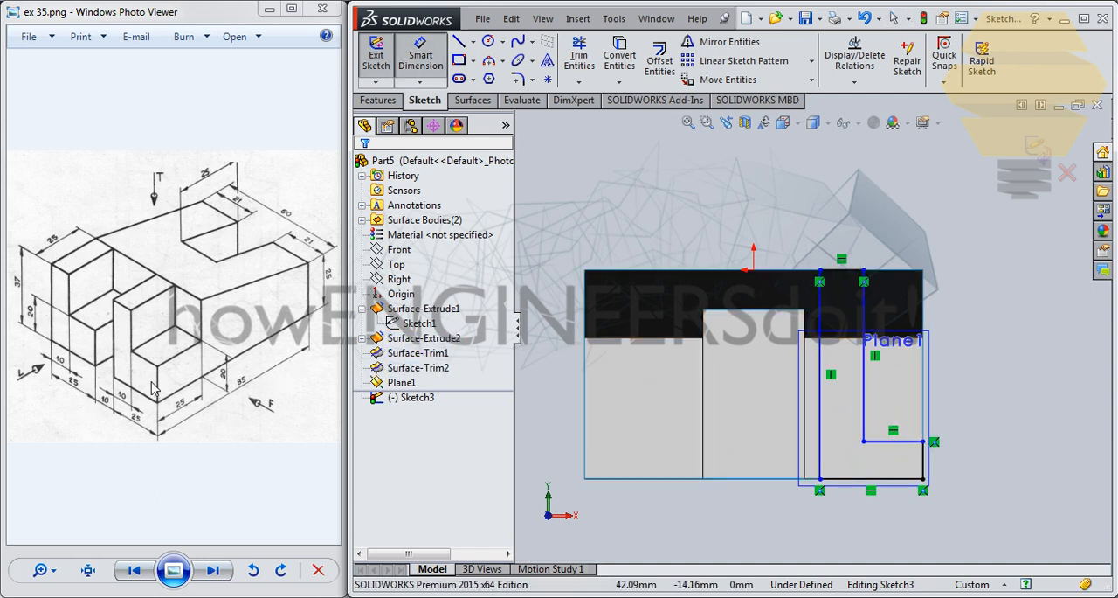
pyautogui.click(925, 458)
pyautogui.click(972, 457)
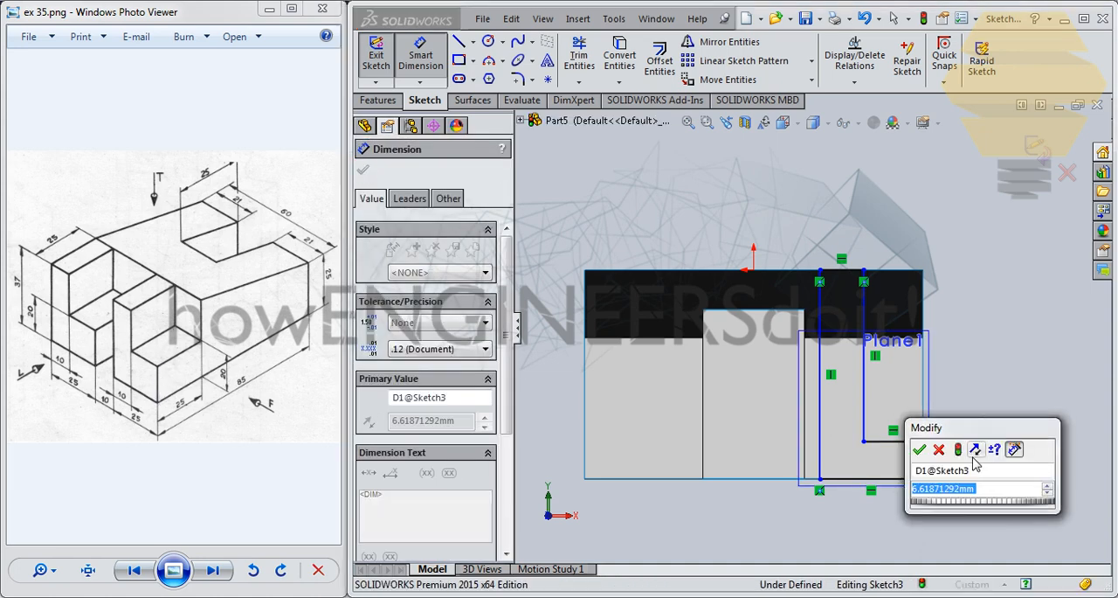
pyautogui.write('20')
pyautogui.press('Return')
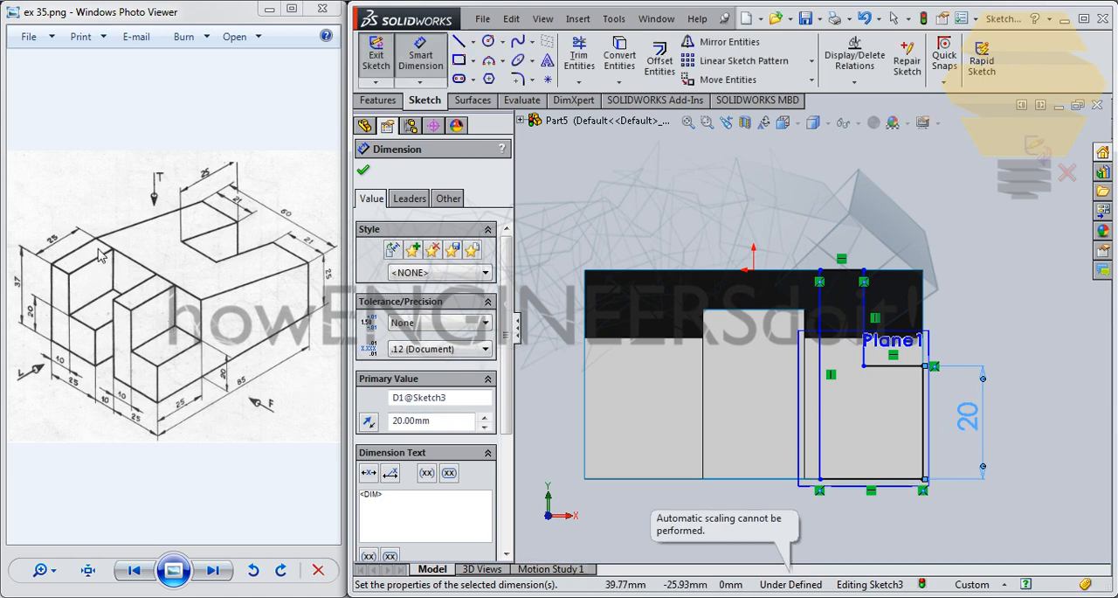
pyautogui.click(841, 270)
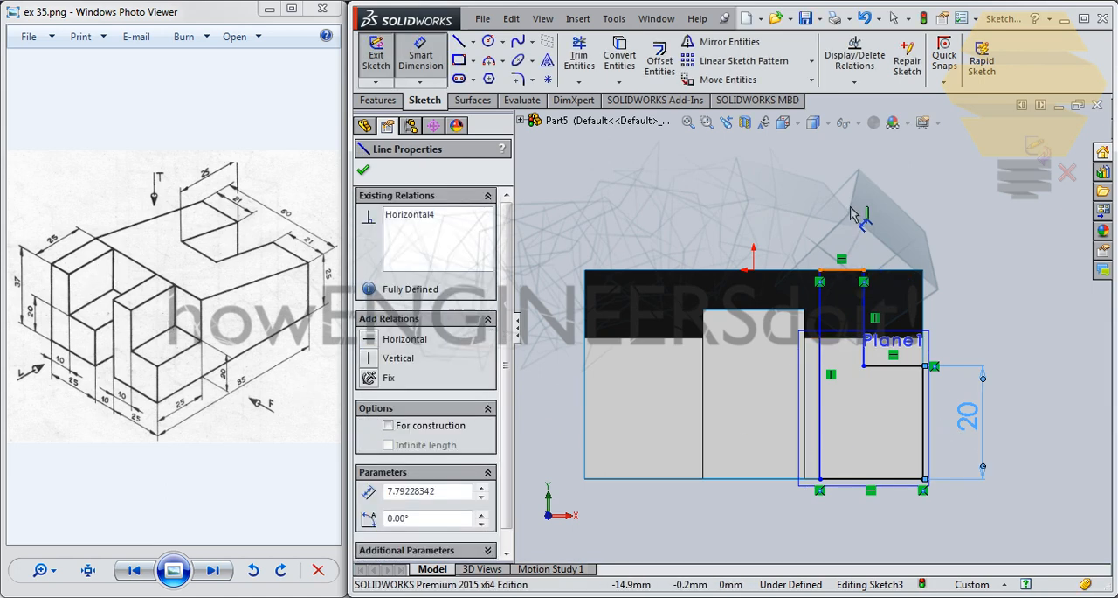
pyautogui.click(852, 214)
pyautogui.write('10')
pyautogui.press('Return')
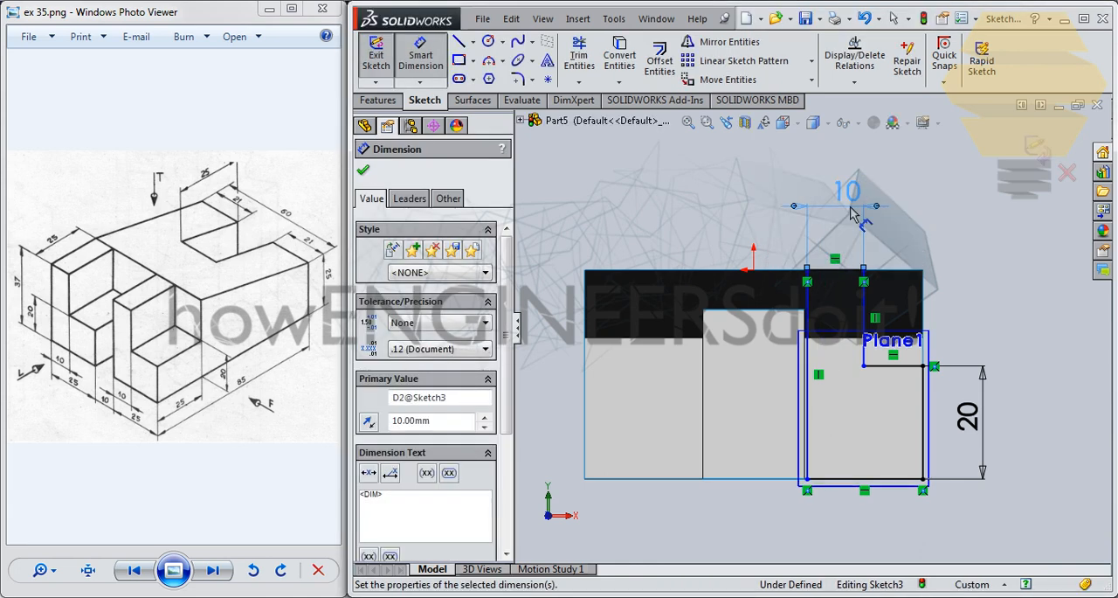
# - Dimension the L-profile's bottom edge as 25 mm and exit the sketch
pyautogui.click(852, 480)
pyautogui.click(857, 539)
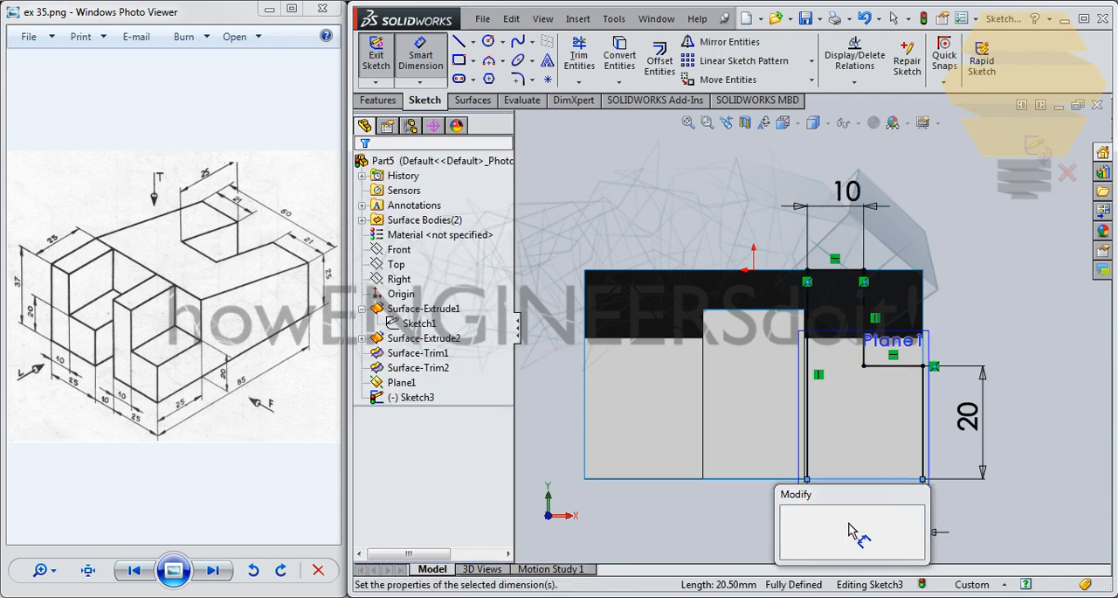
pyautogui.press('Return')
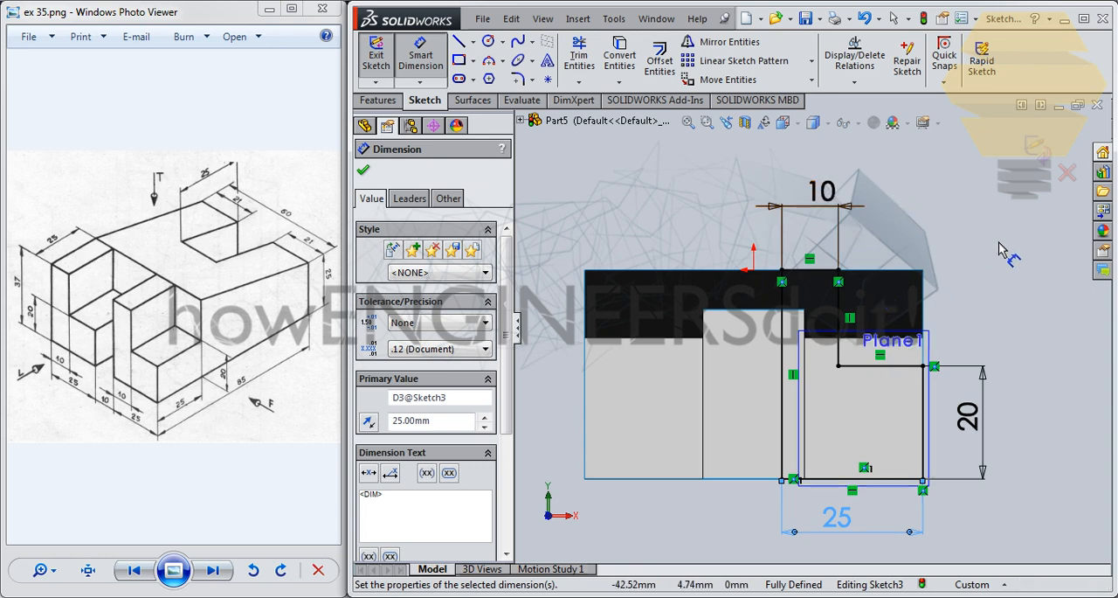
pyautogui.click(1036, 146)
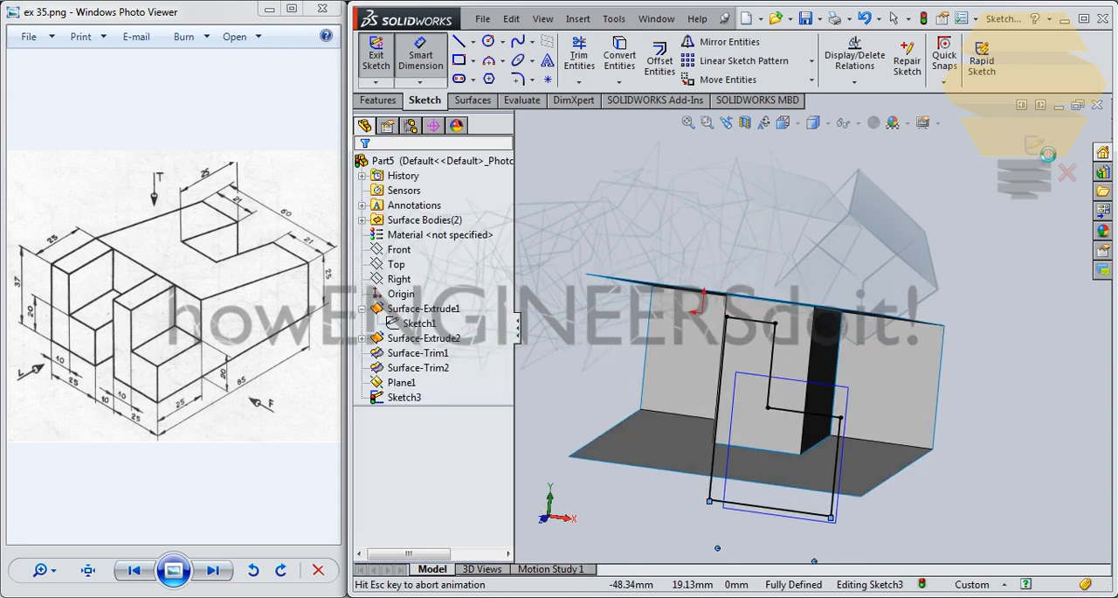
# - Extrude the L-shaped profile as a surface, using Up To Vertex with the front corner of the sloped top face
pyautogui.click(460, 101)
pyautogui.click(381, 59)
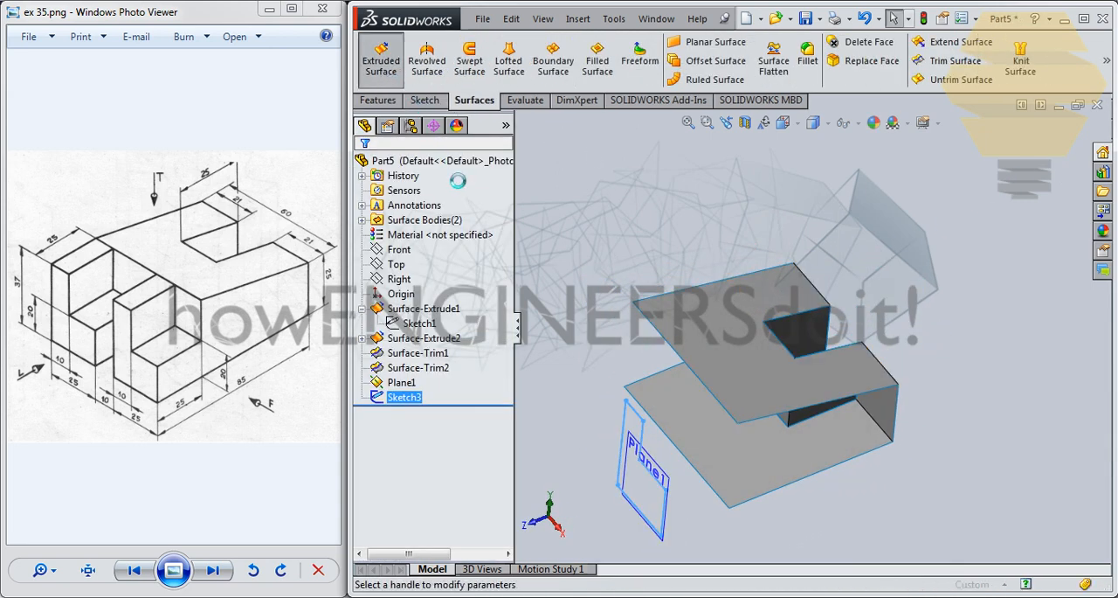
pyautogui.click(414, 265)
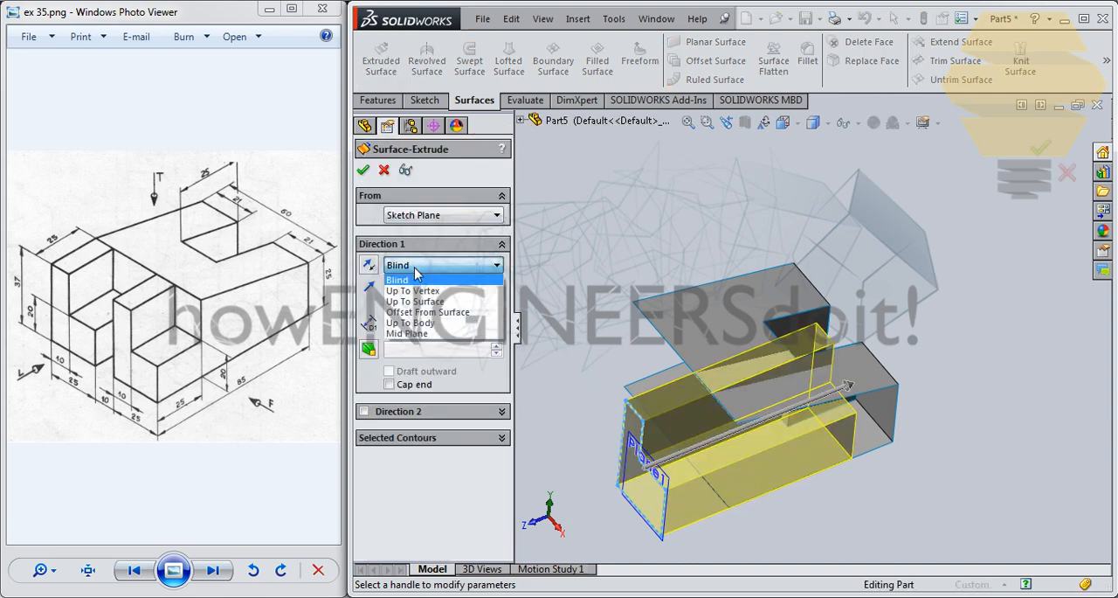
pyautogui.click(413, 290)
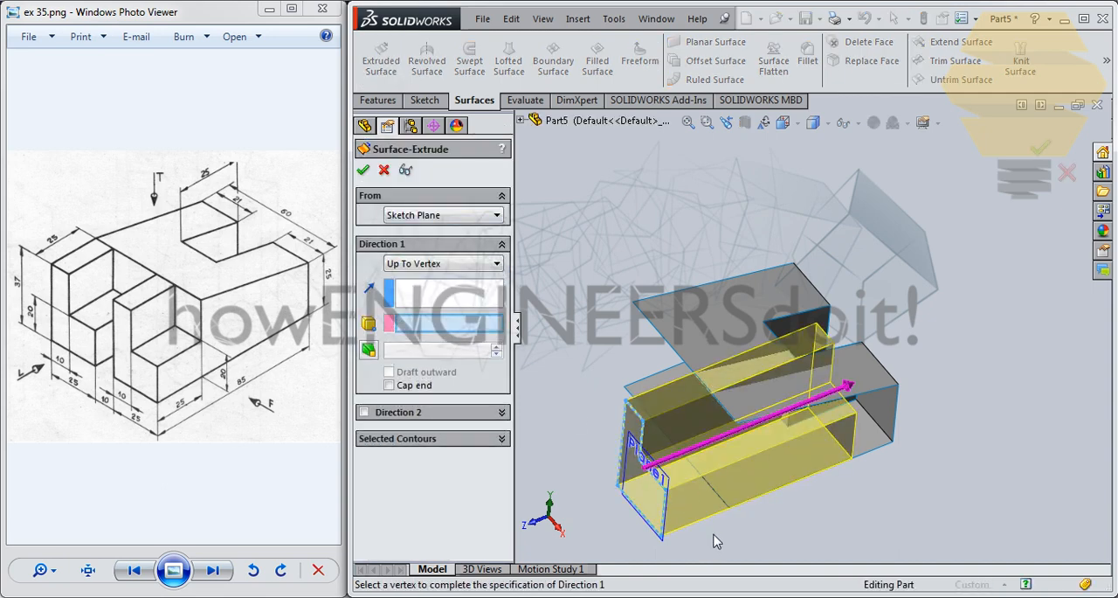
pyautogui.click(738, 425)
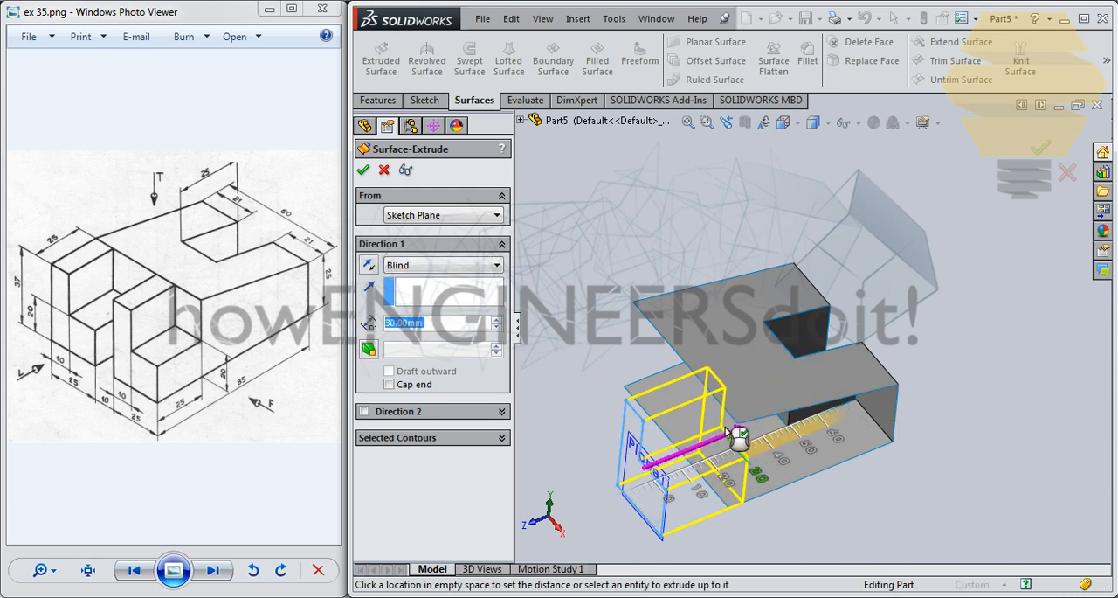
pyautogui.click(441, 271)
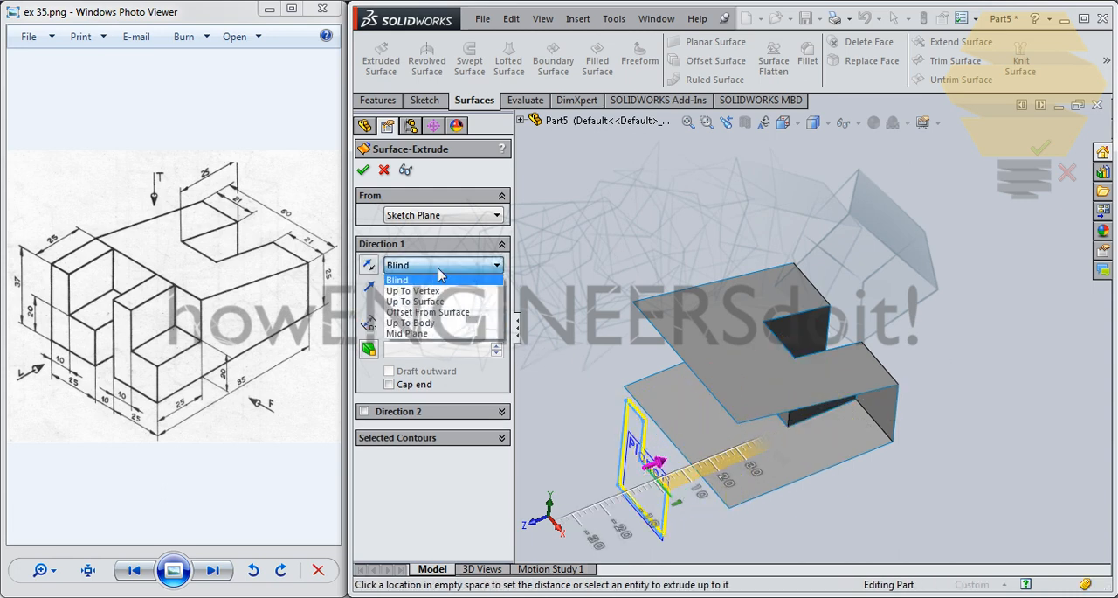
pyautogui.click(413, 290)
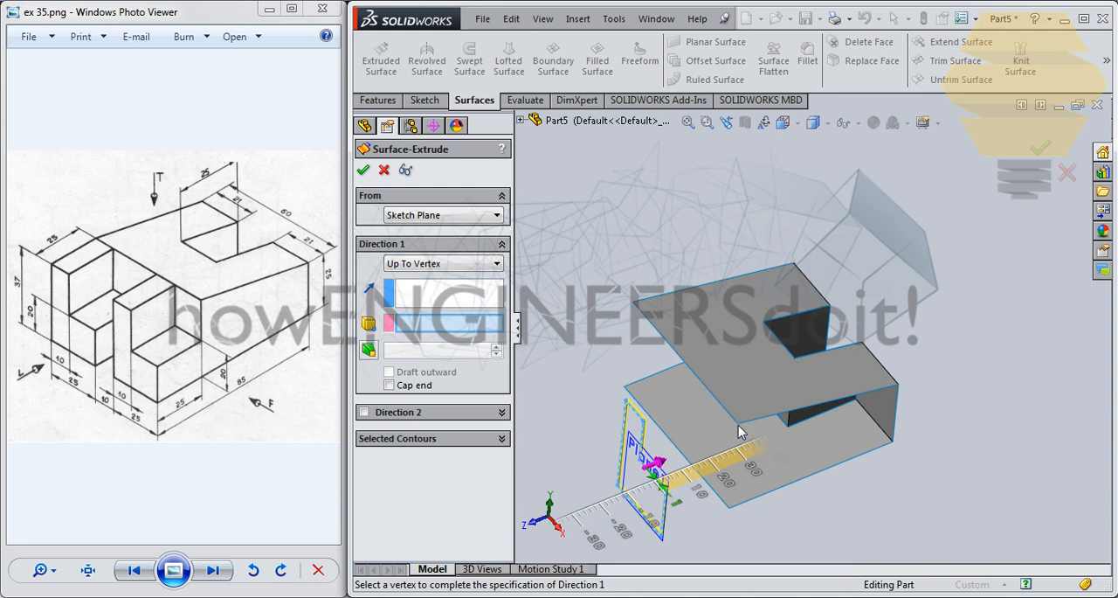
pyautogui.click(738, 424)
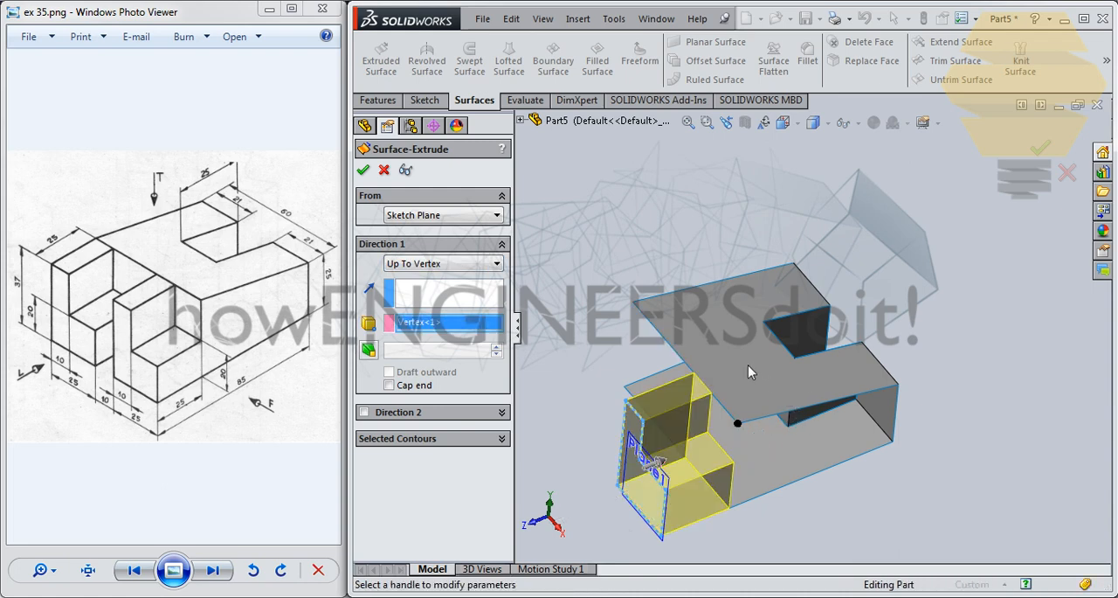
pyautogui.moveTo(774, 367); pyautogui.dragTo(760, 390, button='middle')
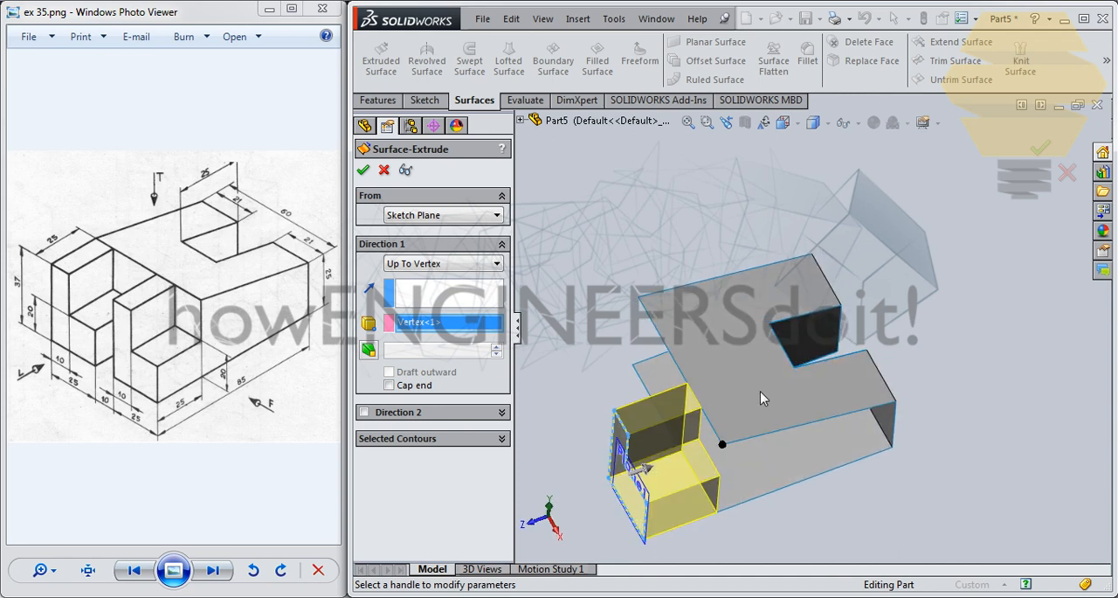
pyautogui.click(364, 172)
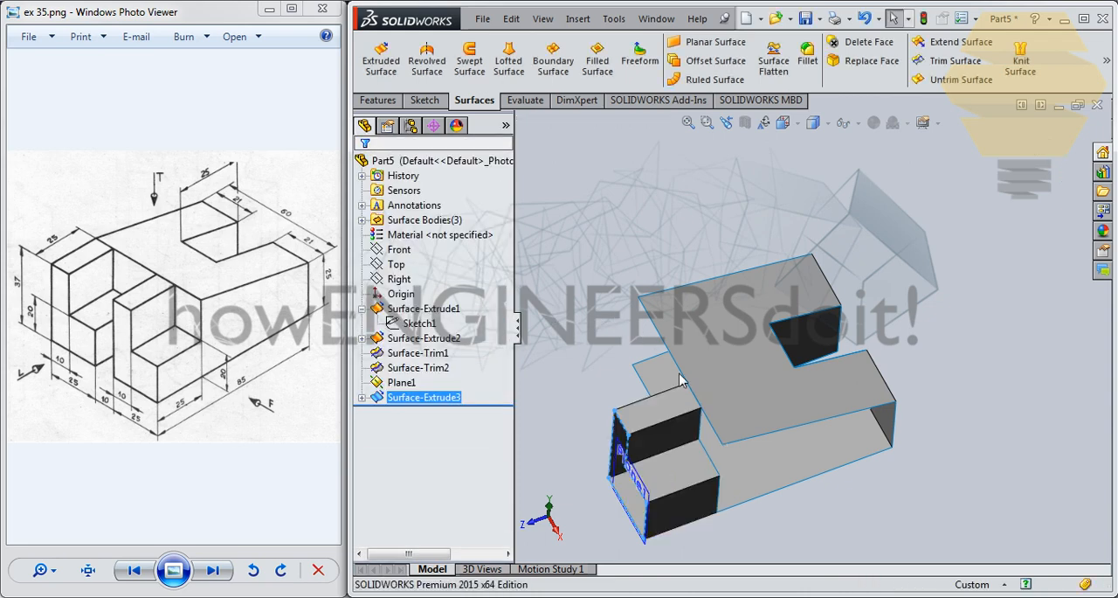
pyautogui.moveTo(771, 446); pyautogui.dragTo(739, 440, button='middle')
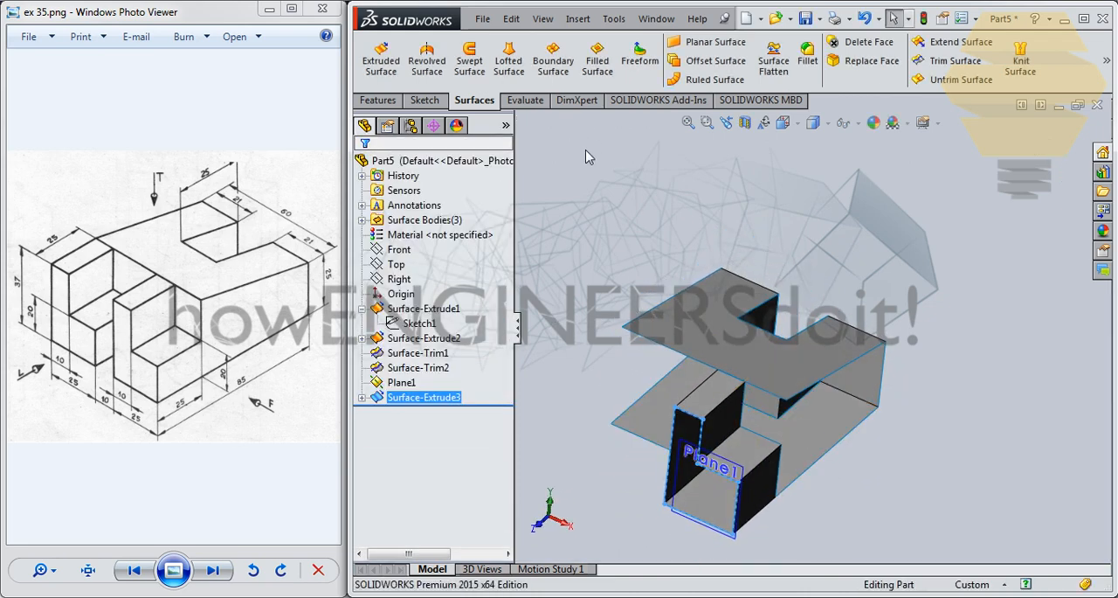
pyautogui.click(443, 397)
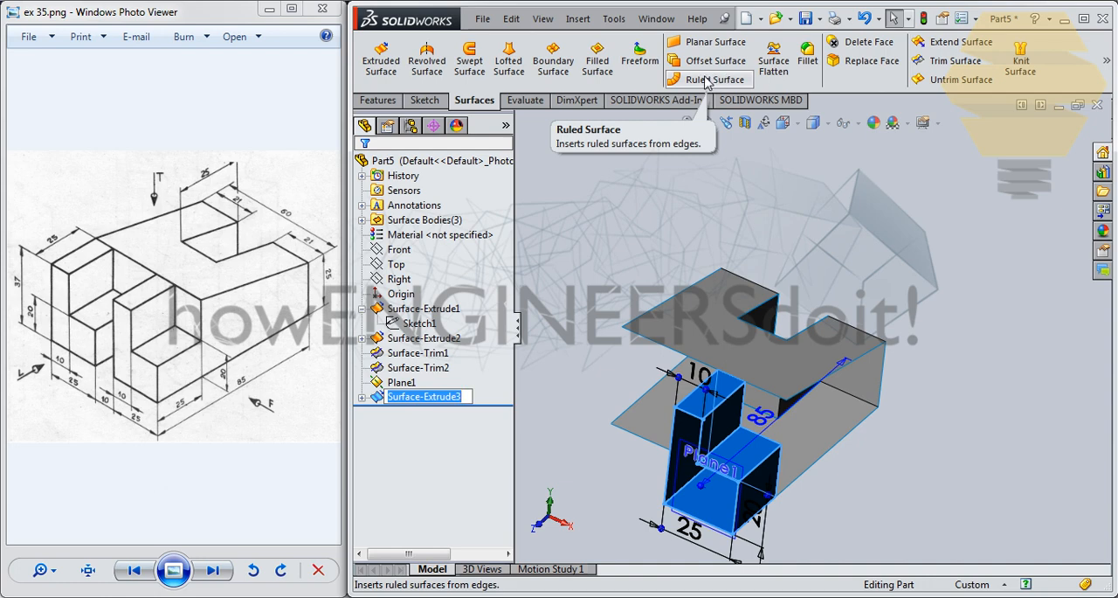
pyautogui.click(710, 61)
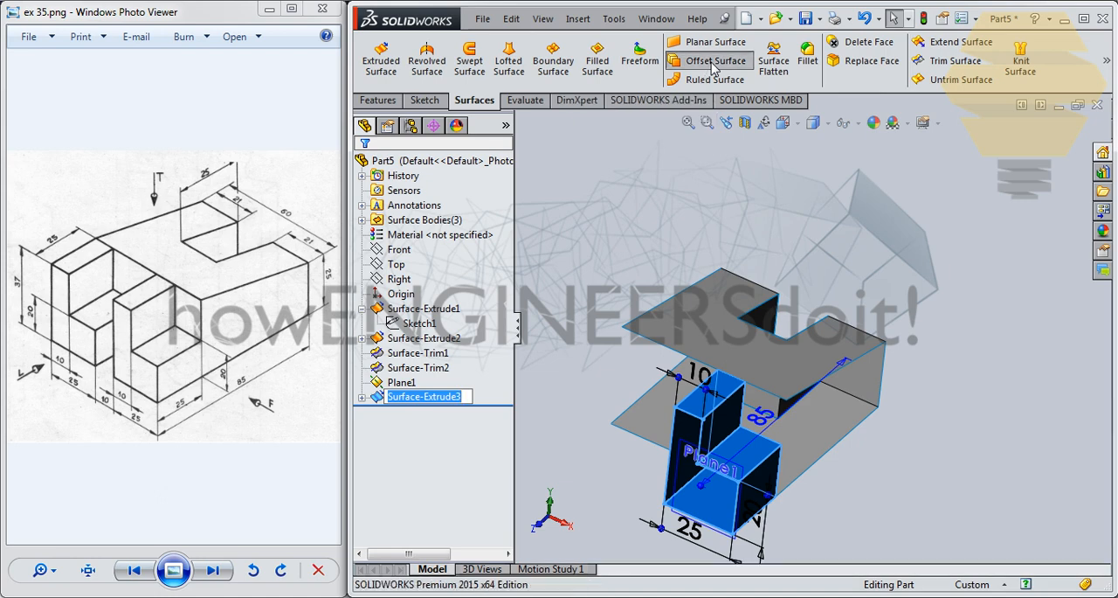
pyautogui.moveTo(741, 287)
pyautogui.mouseDown(button='middle')
pyautogui.moveTo(775, 327)
pyautogui.moveTo(773, 292)
pyautogui.moveTo(745, 270)
pyautogui.mouseUp(button='middle')
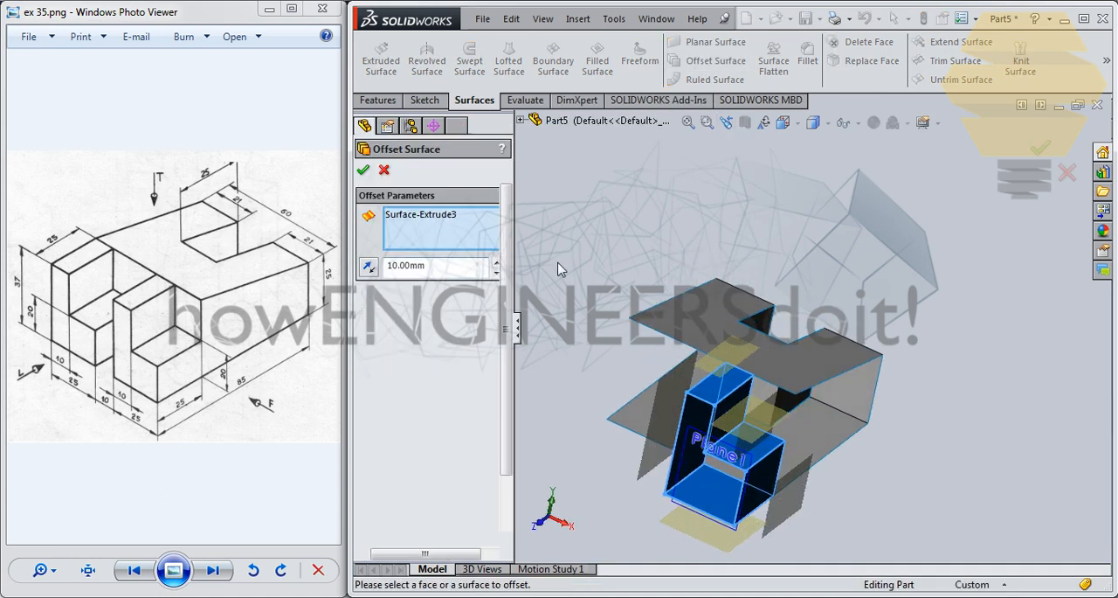
pyautogui.press('Escape')
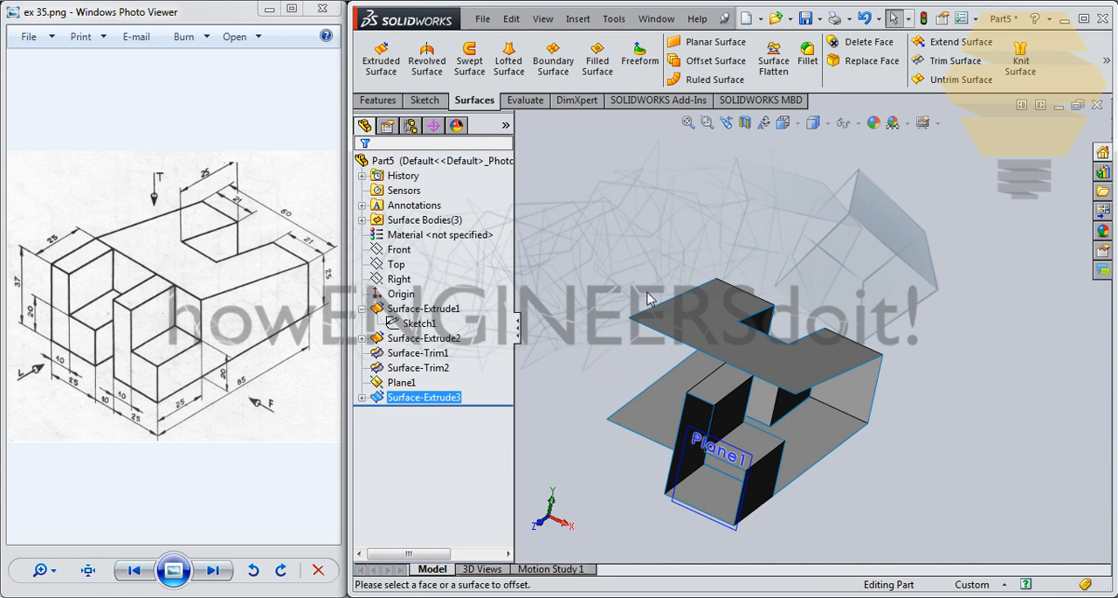
# - In a new sketch on the offset plane, try a linear sketch pattern of the L-profile: 2 instances, 35 mm along X, 180 degrees
pyautogui.click(361, 397)
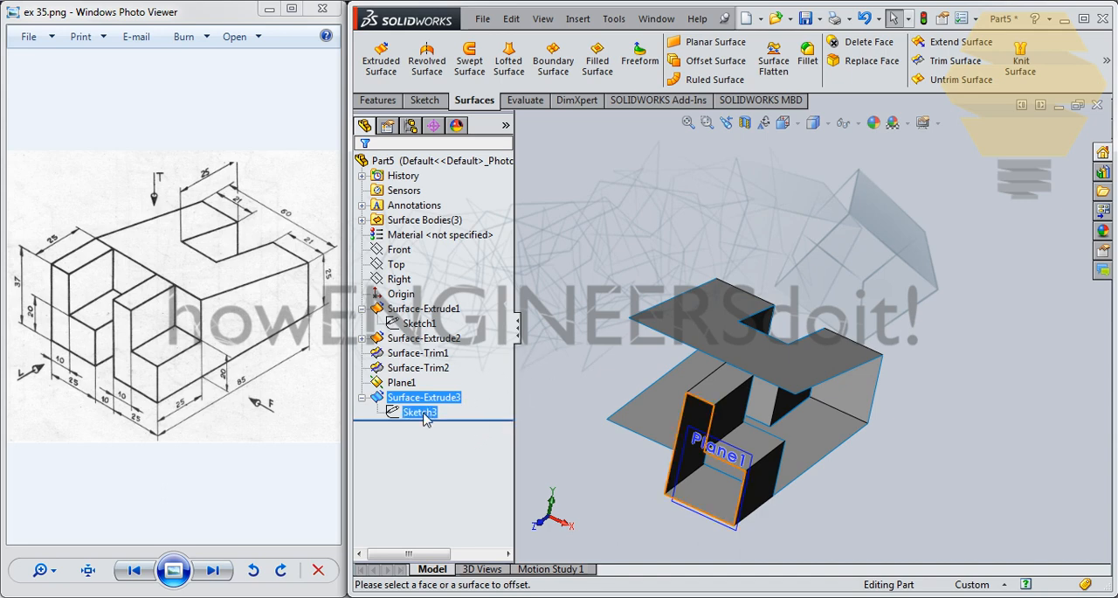
pyautogui.click(750, 463)
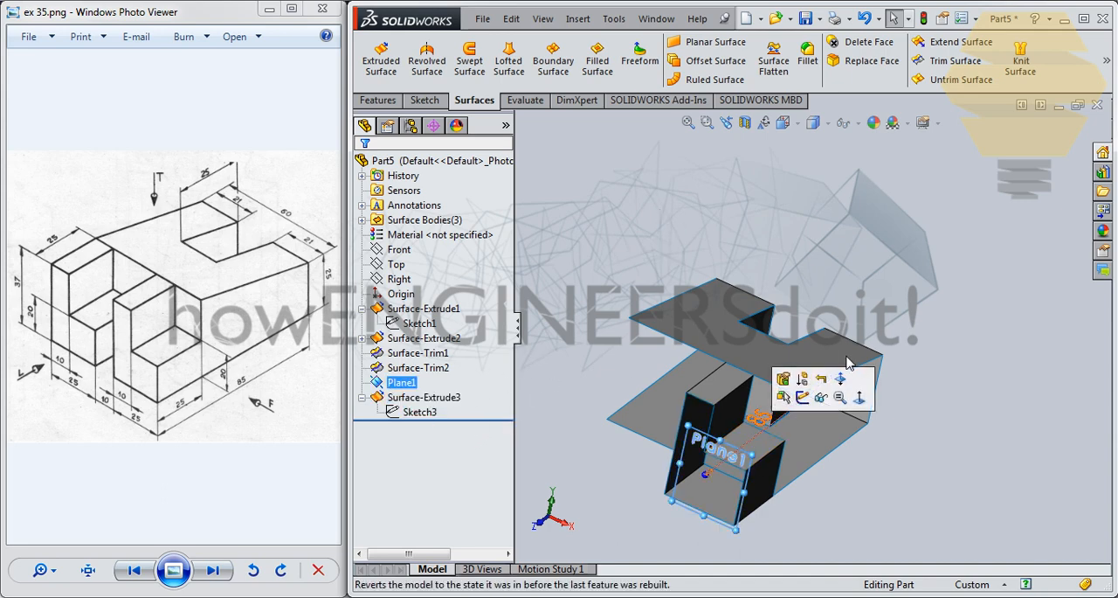
pyautogui.click(803, 398)
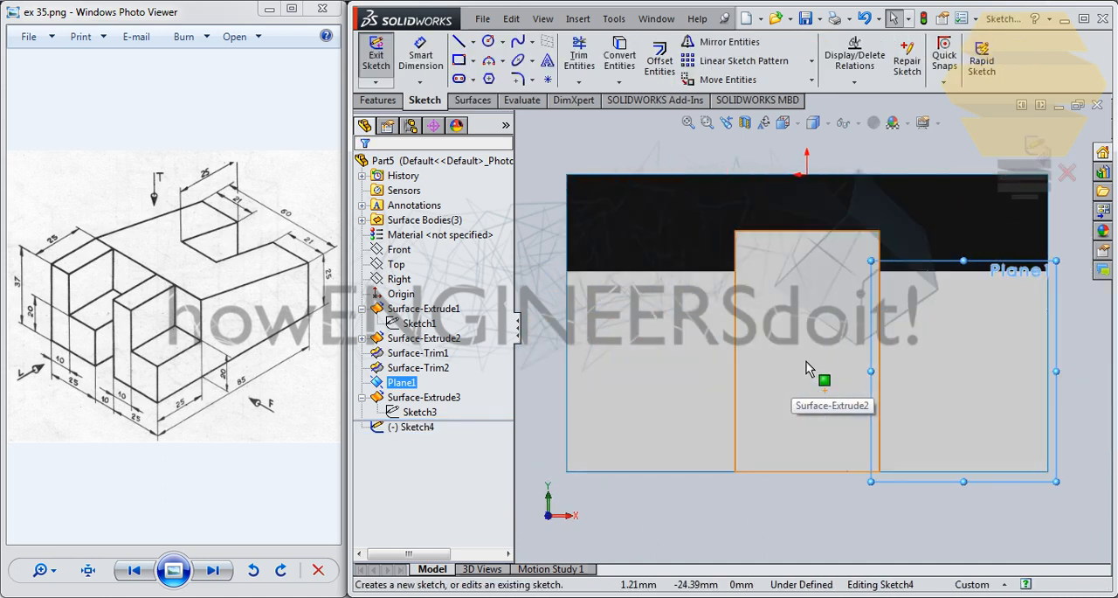
pyautogui.click(414, 414)
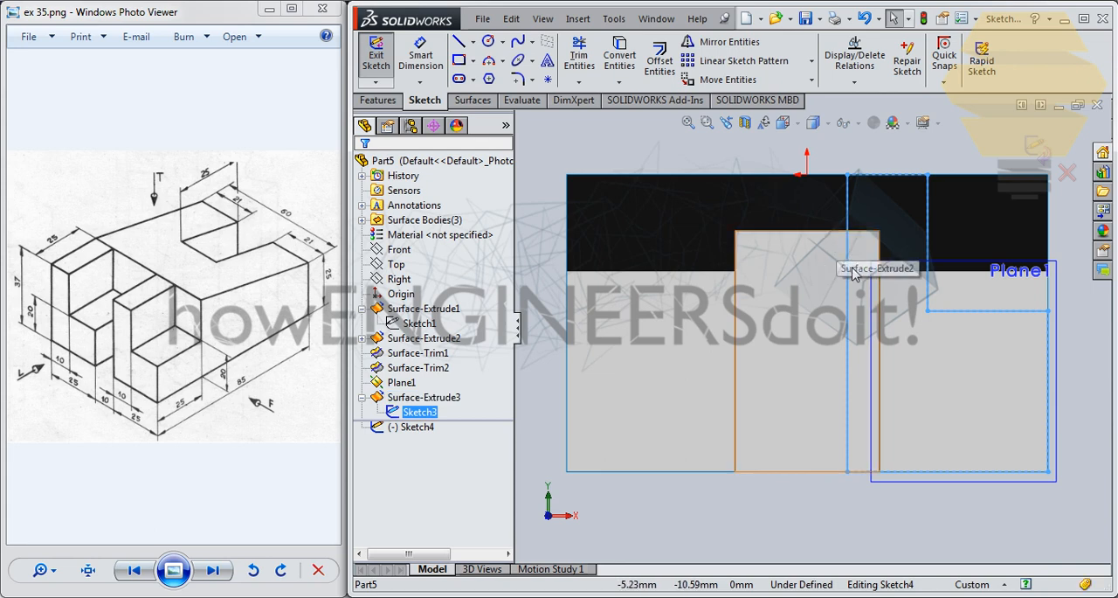
pyautogui.click(790, 168)
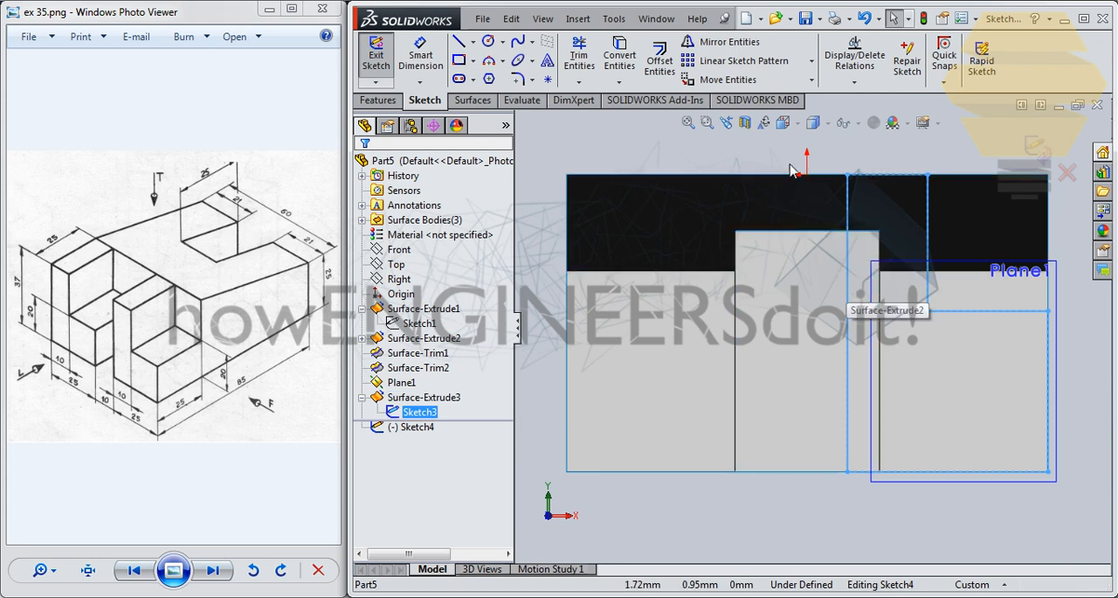
pyautogui.click(728, 66)
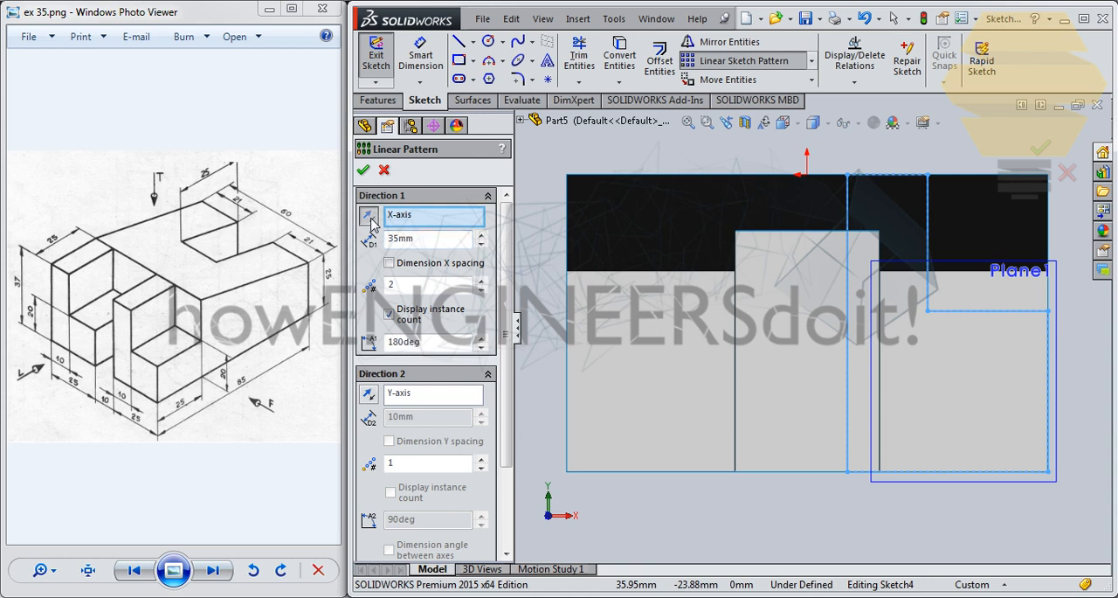
pyautogui.scroll(5, 904, 323)
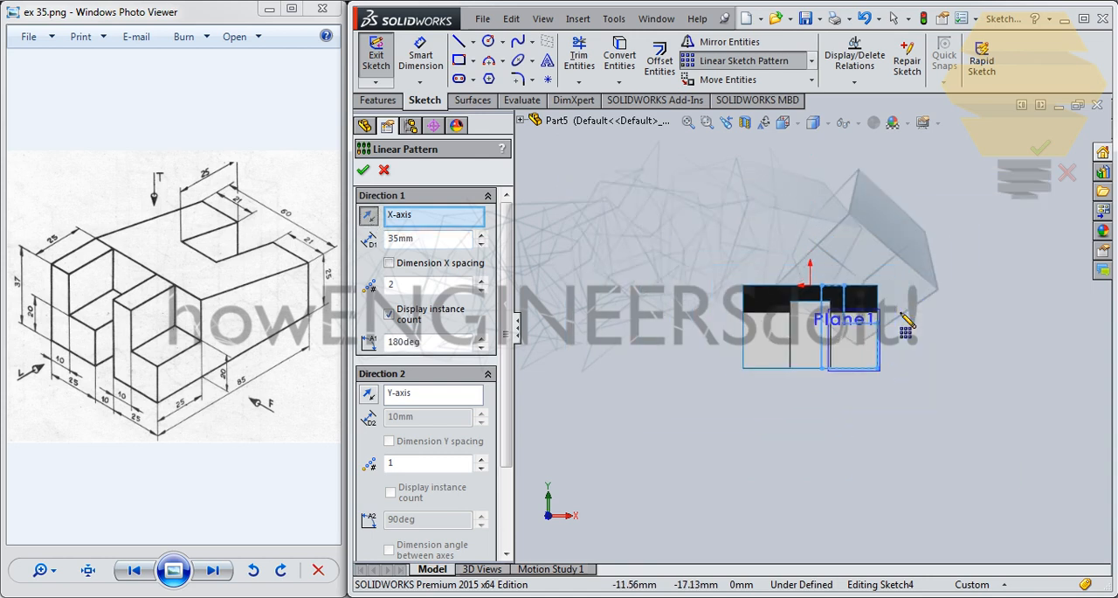
pyautogui.scroll(3, 904, 321)
pyautogui.scroll(-8, 906, 323)
pyautogui.scroll(3, 596, 343)
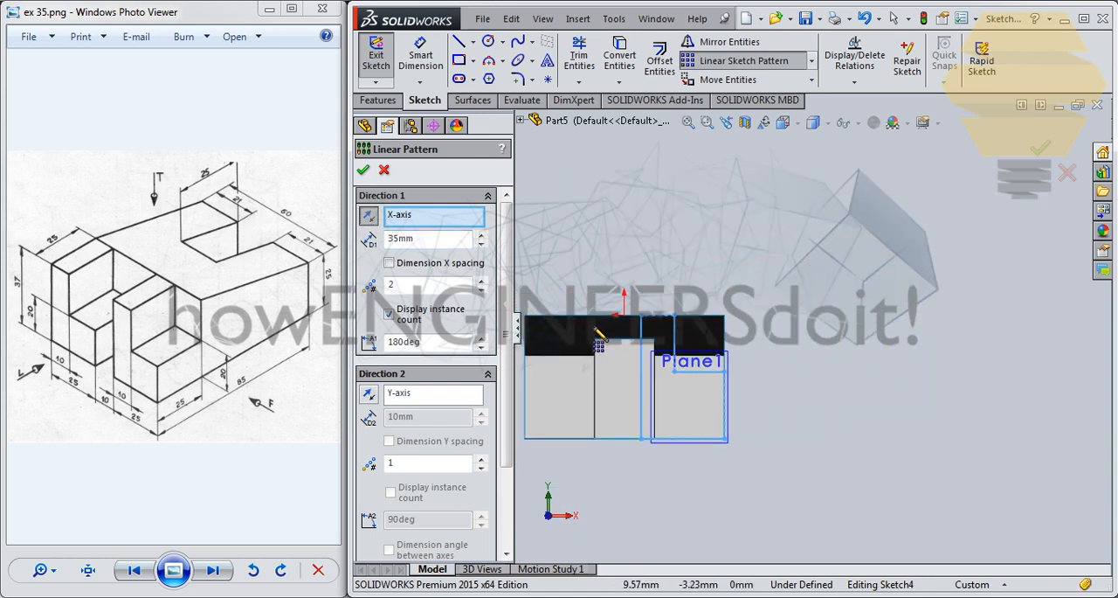
pyautogui.scroll(-1, 595, 331)
pyautogui.scroll(3, 596, 330)
pyautogui.scroll(-3, 596, 331)
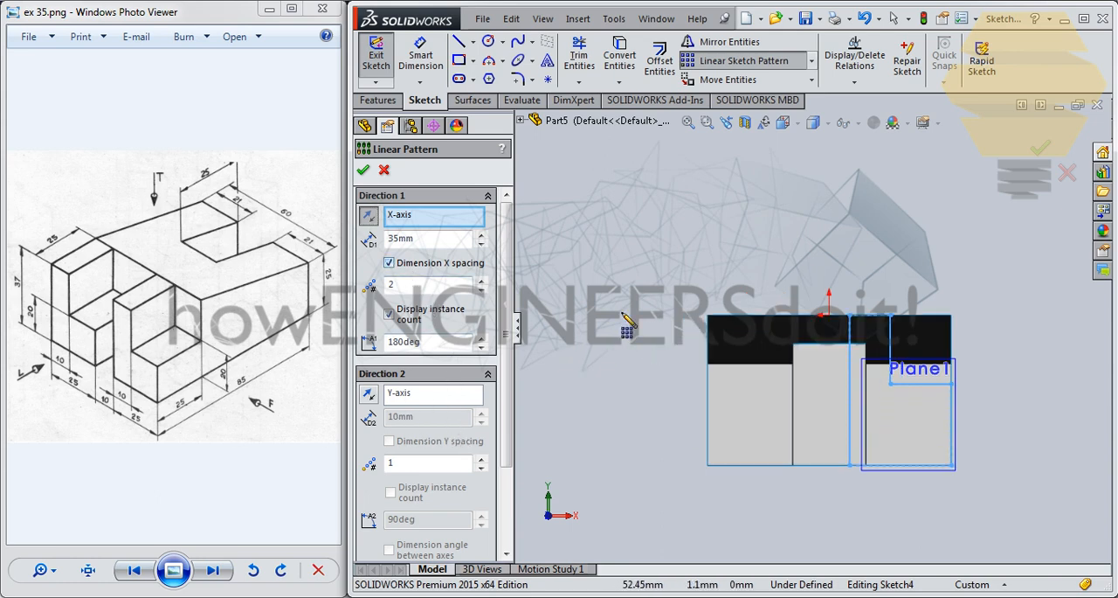
pyautogui.click(365, 176)
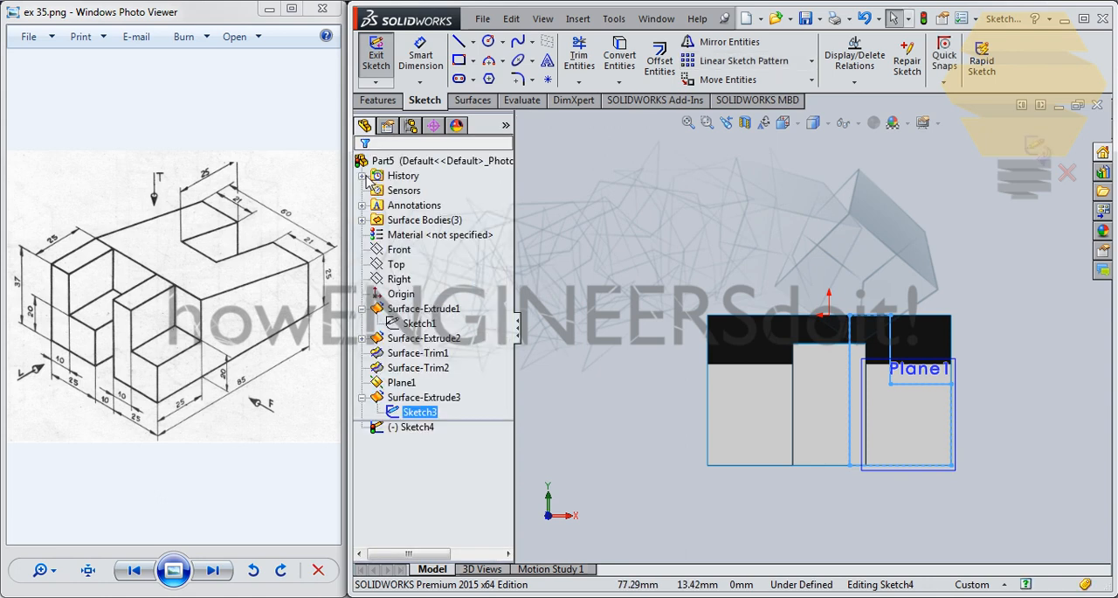
pyautogui.scroll(8, 973, 302)
pyautogui.scroll(-6, 899, 344)
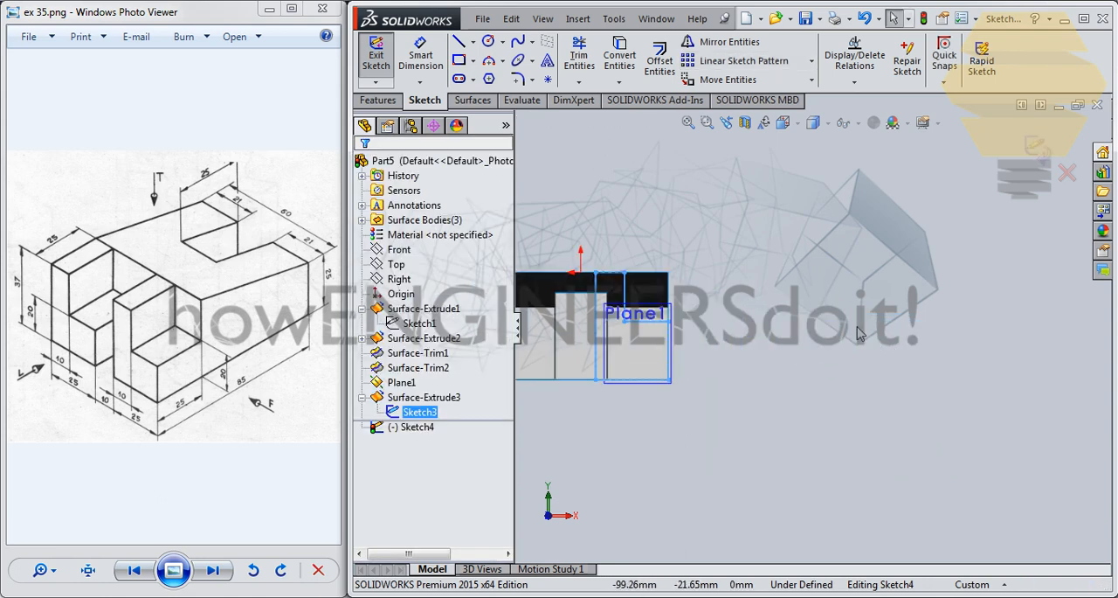
pyautogui.scroll(-2, 620, 320)
pyautogui.scroll(2, 620, 320)
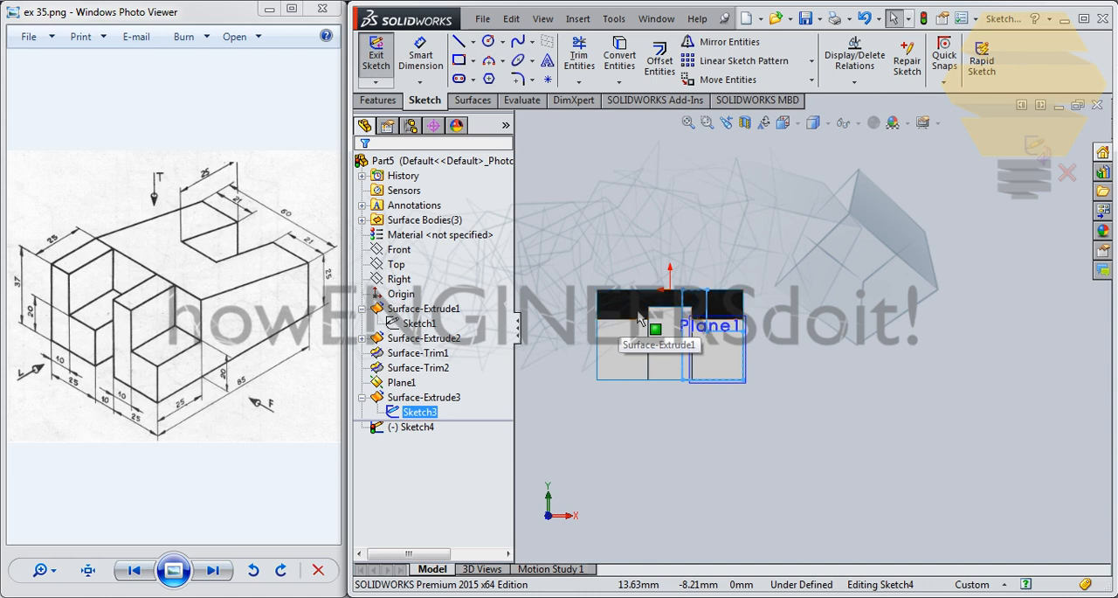
pyautogui.hotkey('ctrl', 'b')
# - Start a new sketch on the offset plane, view it face-on and copy the L-profile's sketch into it with Convert Entities
pyautogui.moveTo(689, 299)
pyautogui.mouseDown(button='middle')
pyautogui.moveTo(712, 293)
pyautogui.moveTo(717, 394)
pyautogui.mouseUp(button='middle')
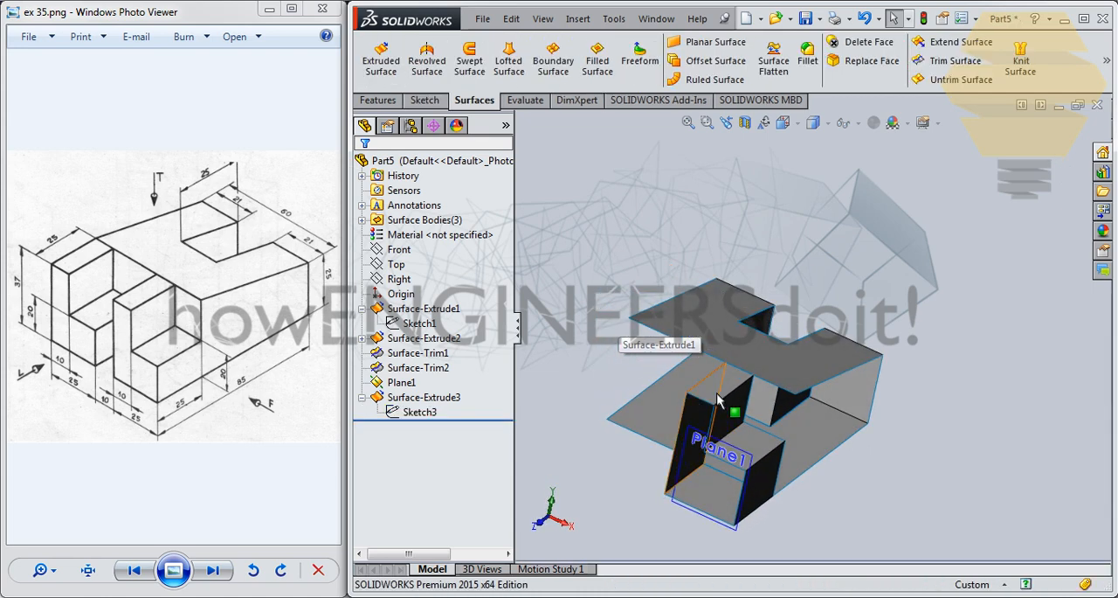
pyautogui.click(711, 450)
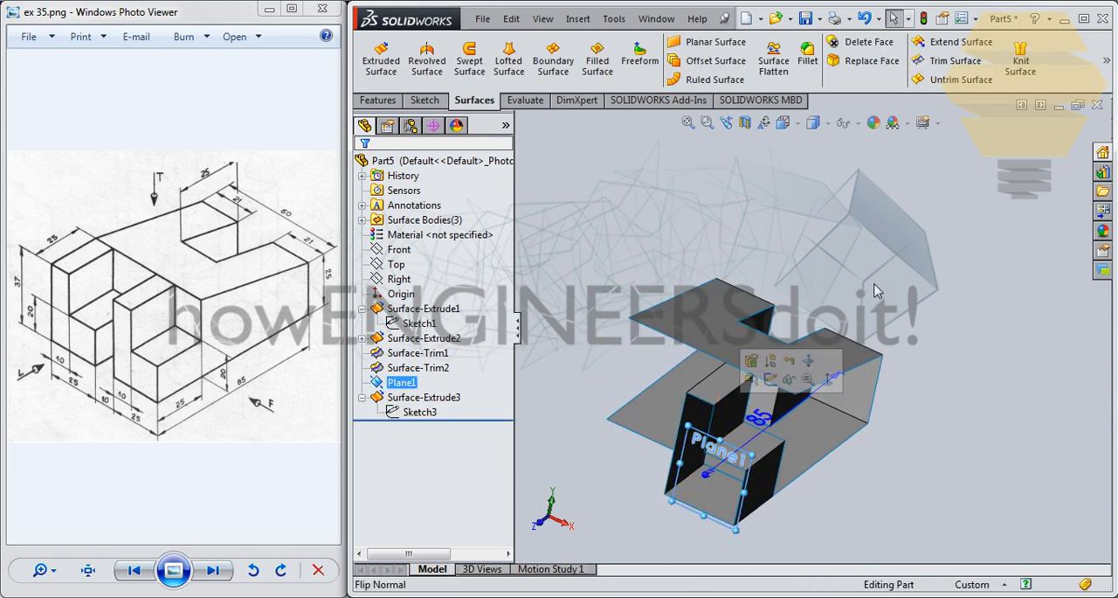
pyautogui.click(770, 378)
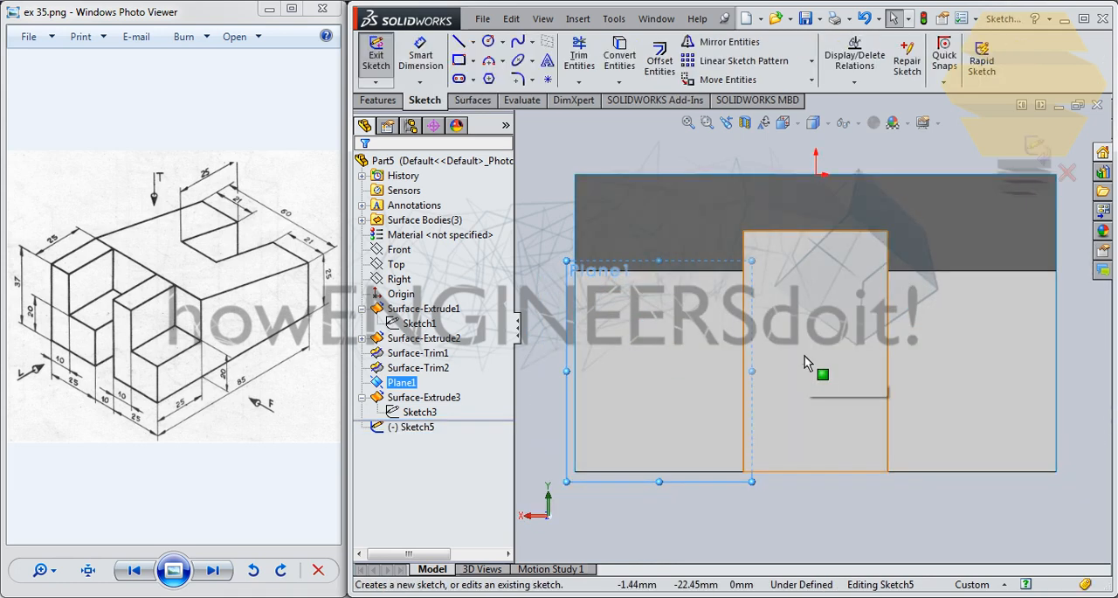
pyautogui.hotkey('ctrl', '8')
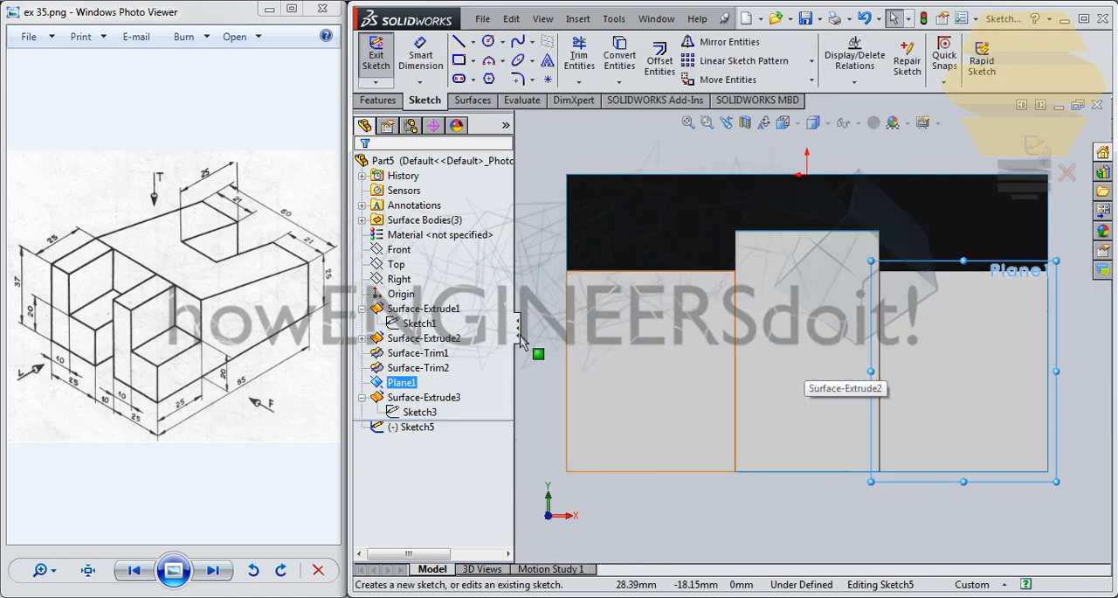
pyautogui.click(419, 412)
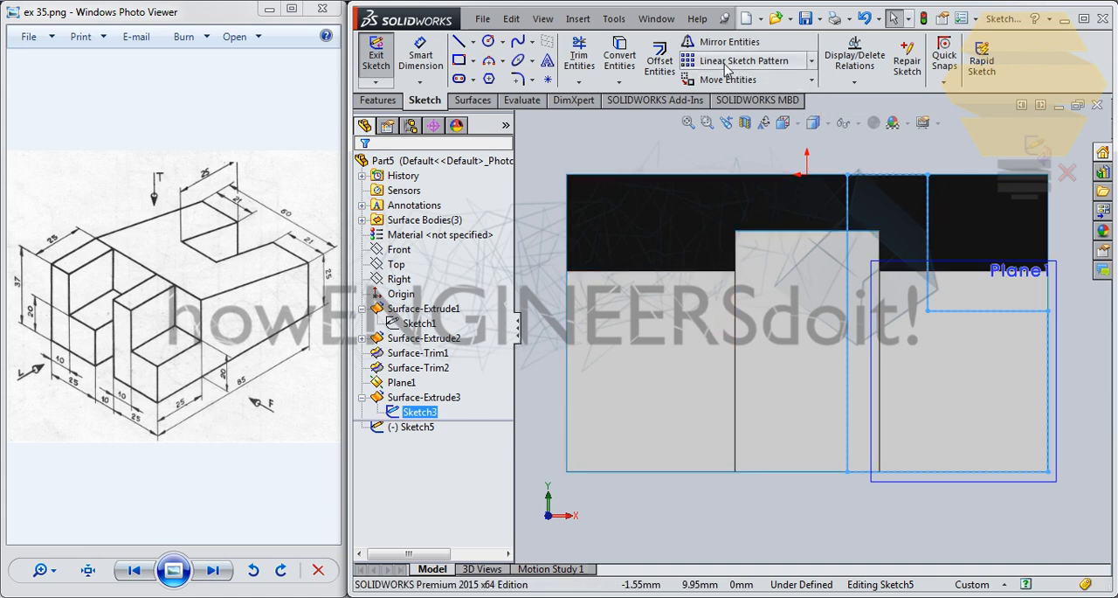
pyautogui.click(620, 57)
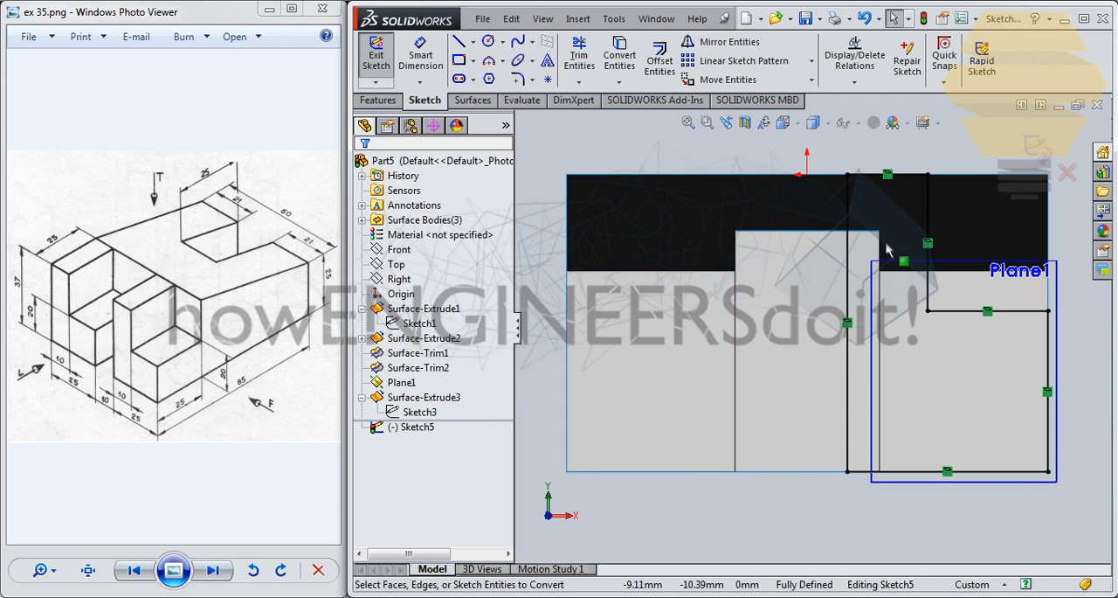
pyautogui.click(414, 426)
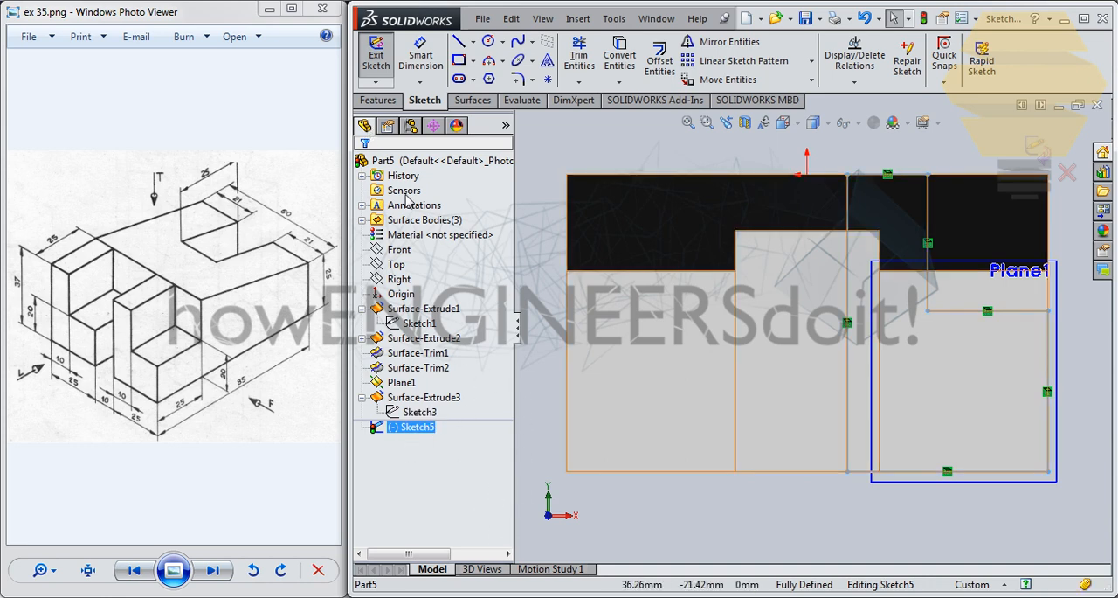
pyautogui.click(388, 126)
pyautogui.click(412, 127)
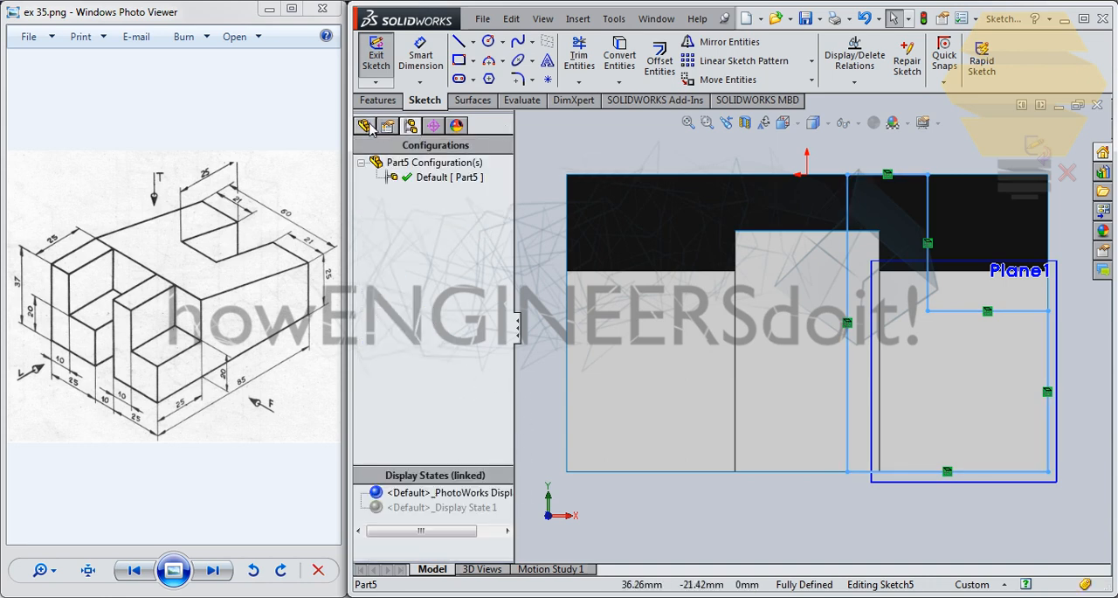
pyautogui.click(366, 126)
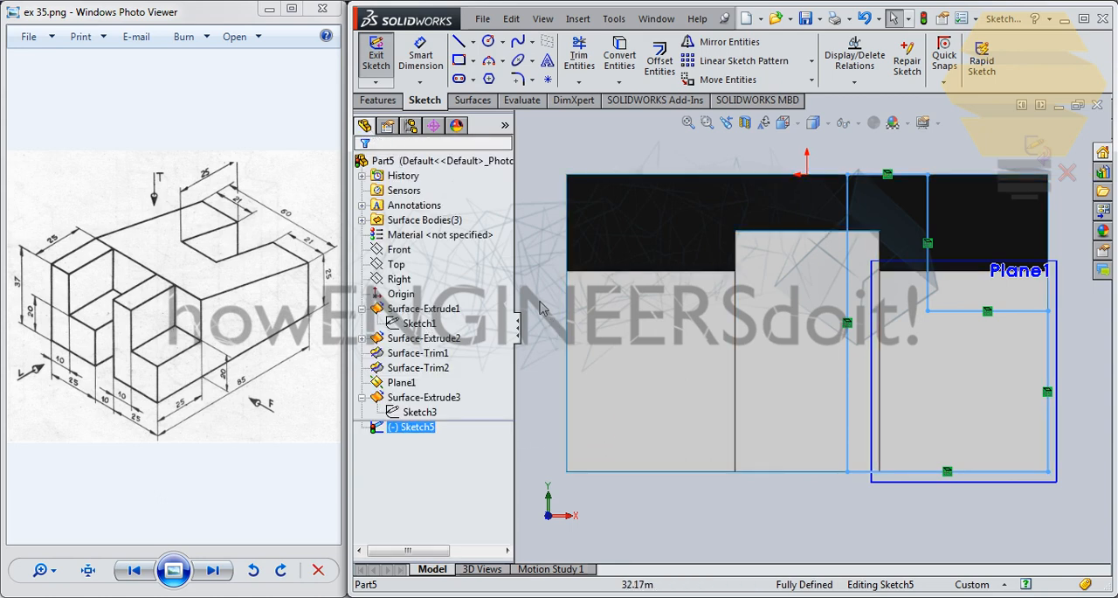
pyautogui.click(518, 321)
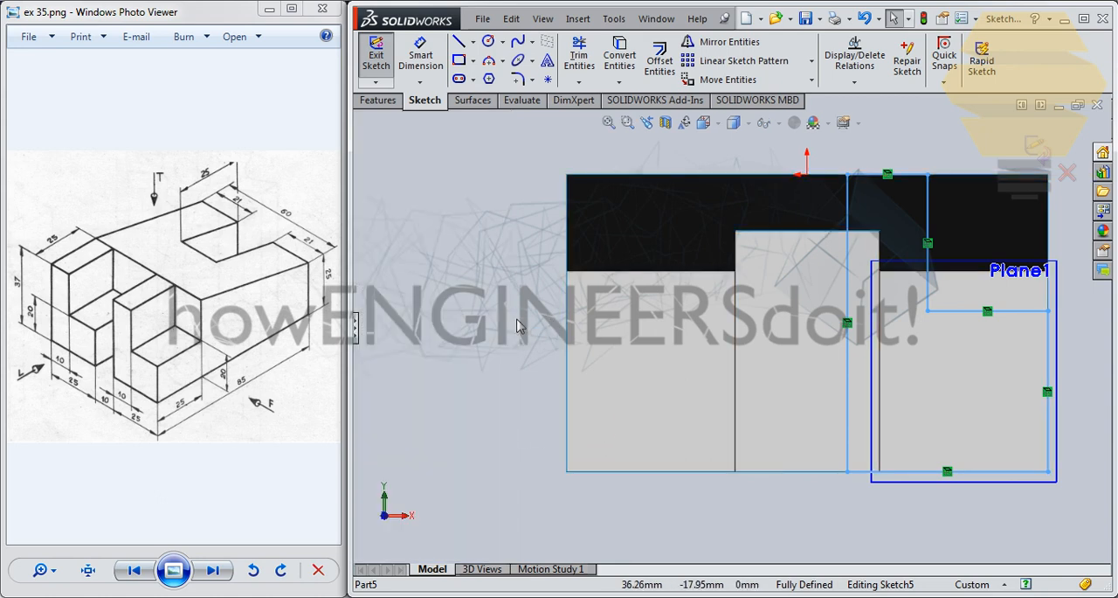
pyautogui.click(354, 321)
pyautogui.click(601, 163)
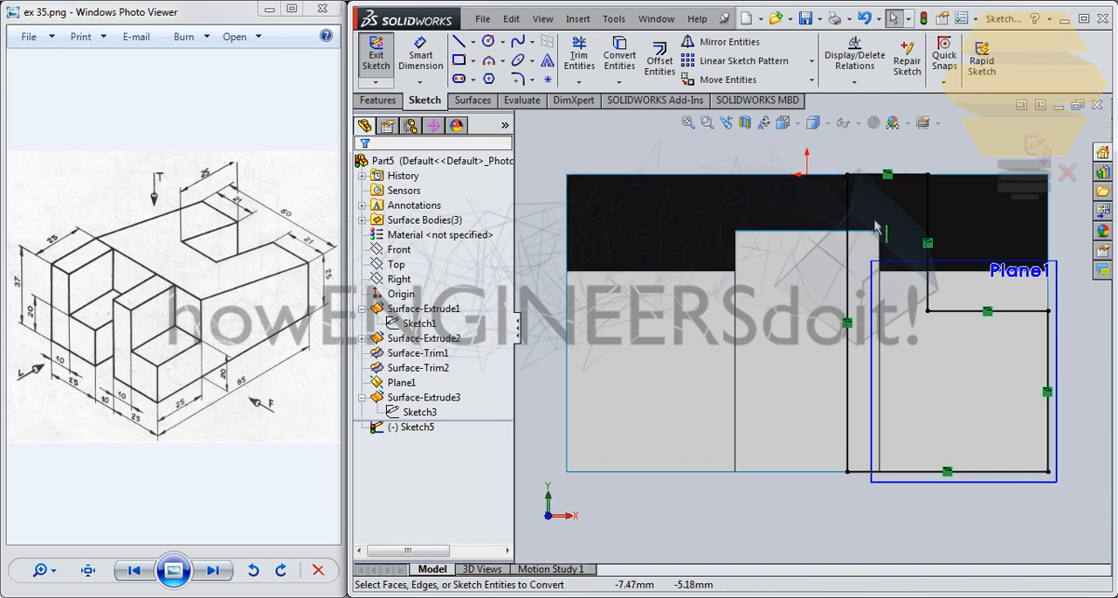
# - Try to move all six converted L-profile lines with Move Entities, from the profile's lower-left corner to the base's lower-left corner
pyautogui.click(911, 178)
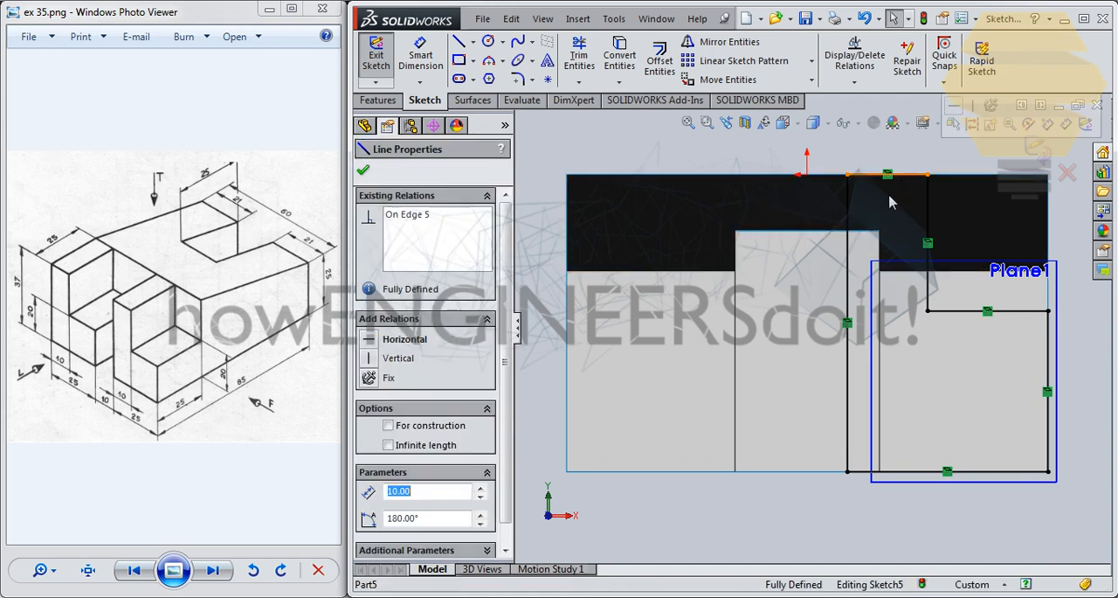
pyautogui.moveTo(500, 294); pyautogui.dragTo(501, 317)
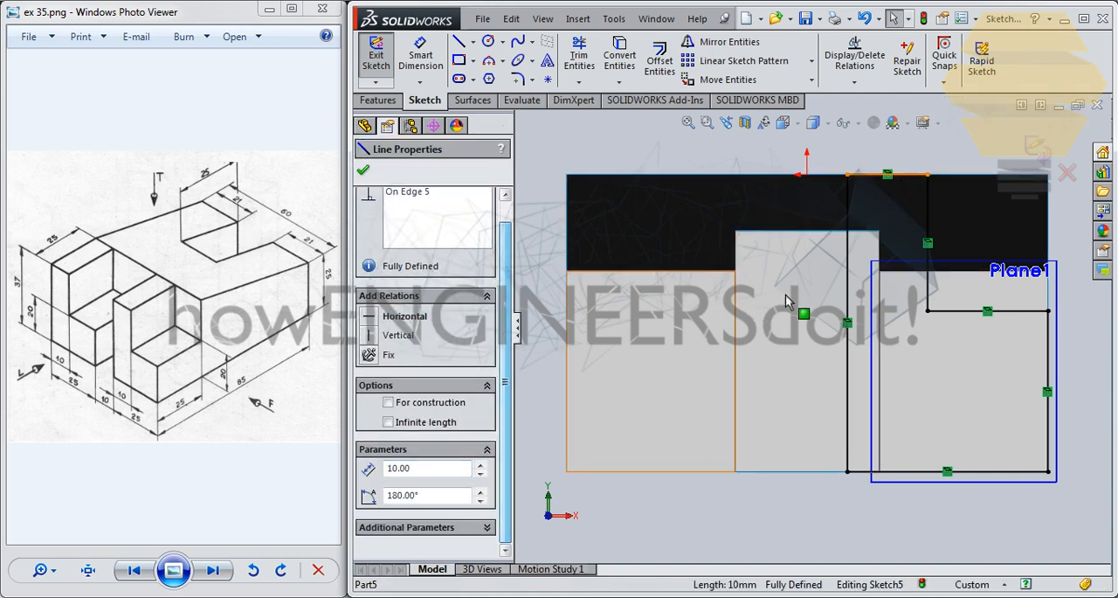
pyautogui.keyDown('ctrl'); pyautogui.click(849, 233); pyautogui.keyUp('ctrl')
pyautogui.keyDown('ctrl'); pyautogui.click(928, 225); pyautogui.keyUp('ctrl')
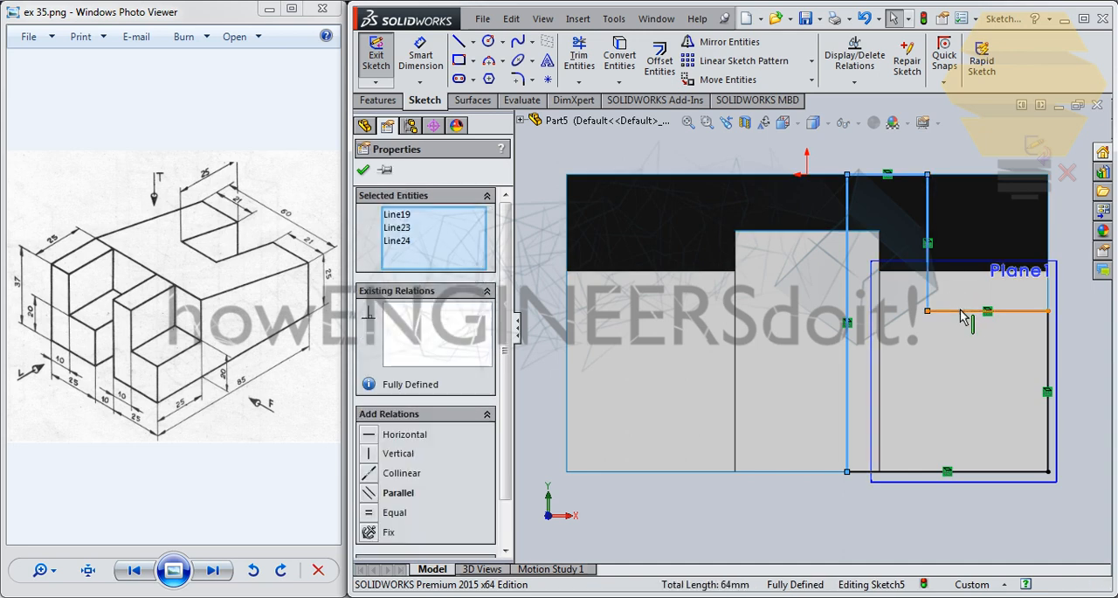
pyautogui.keyDown('ctrl'); pyautogui.click(961, 311); pyautogui.keyUp('ctrl')
pyautogui.keyDown('ctrl'); pyautogui.click(1035, 383); pyautogui.keyUp('ctrl')
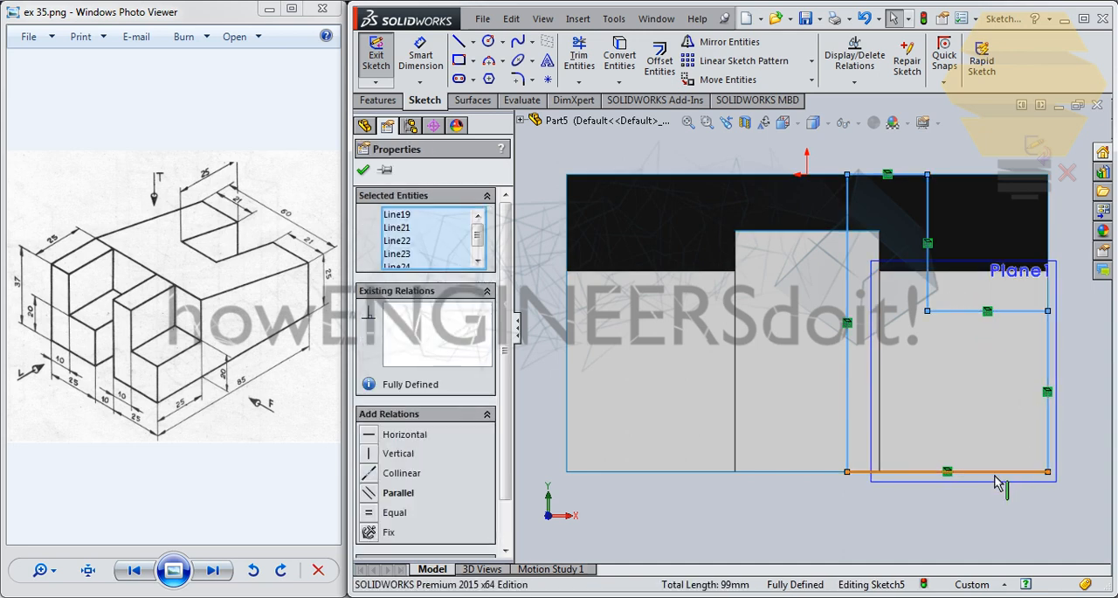
pyautogui.keyDown('ctrl'); pyautogui.click(1001, 473); pyautogui.keyUp('ctrl')
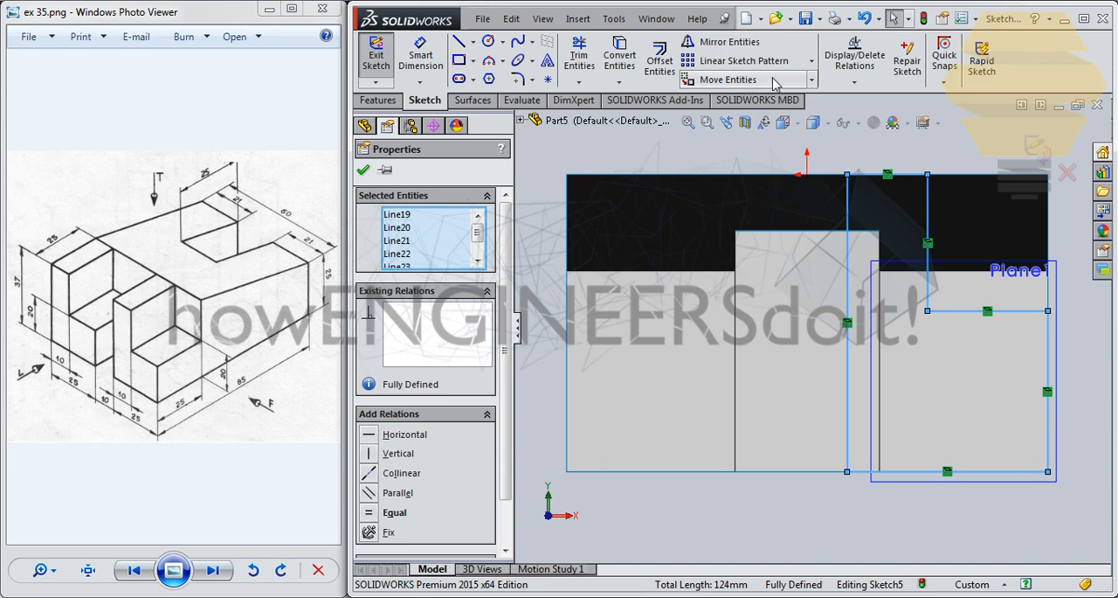
pyautogui.click(812, 79)
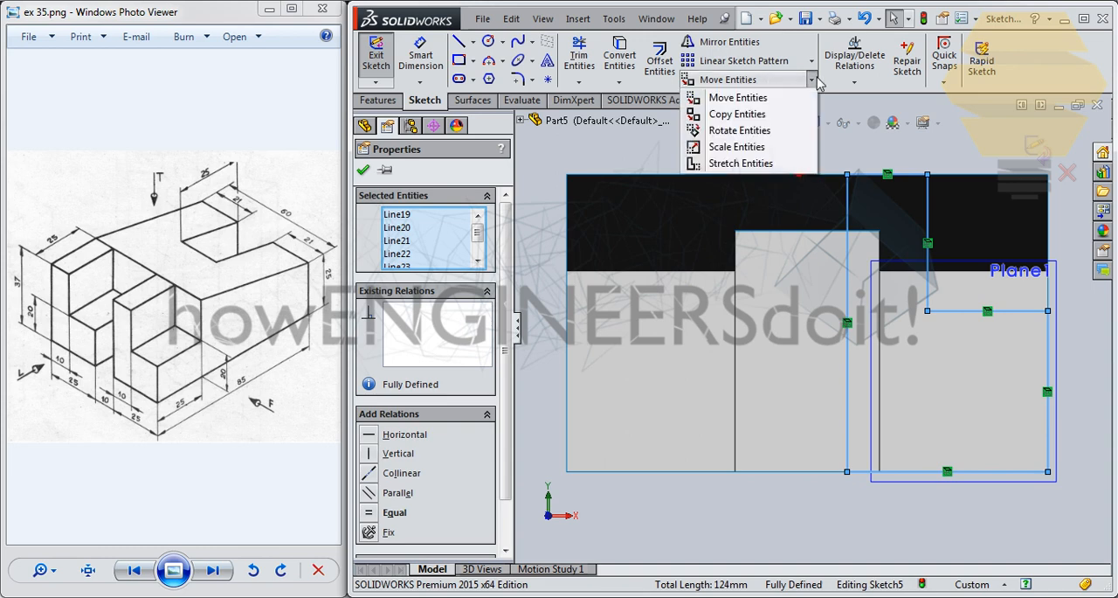
pyautogui.click(738, 97)
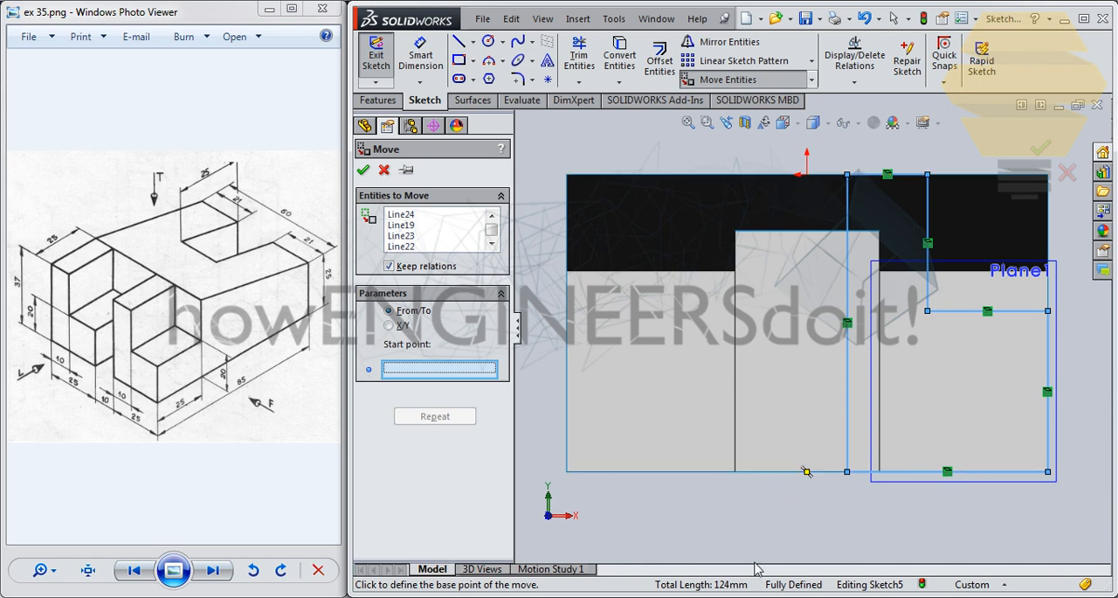
pyautogui.click(847, 472)
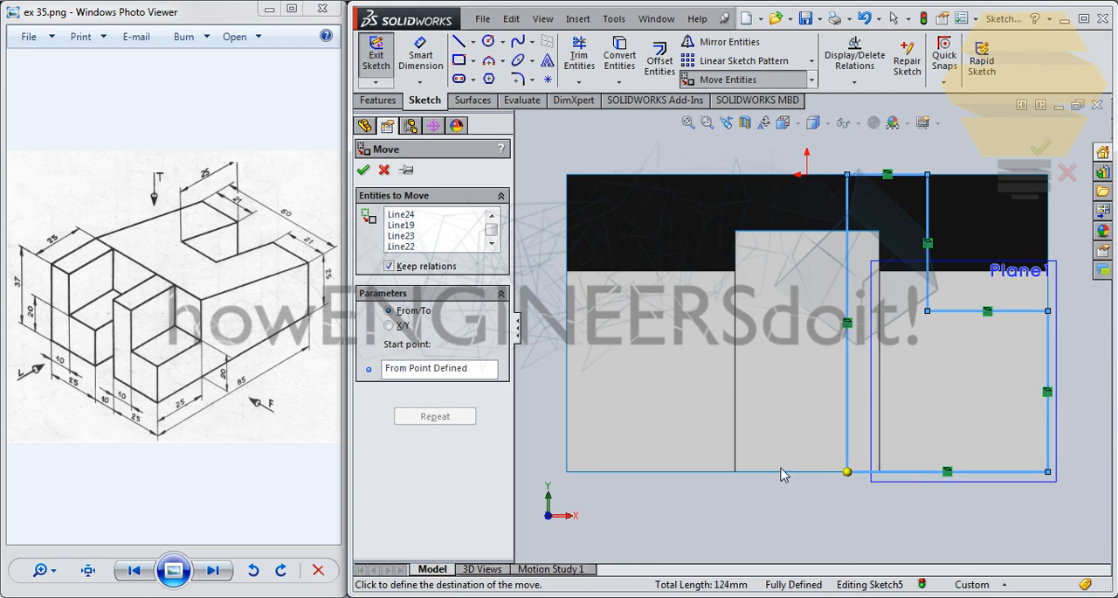
pyautogui.click(567, 473)
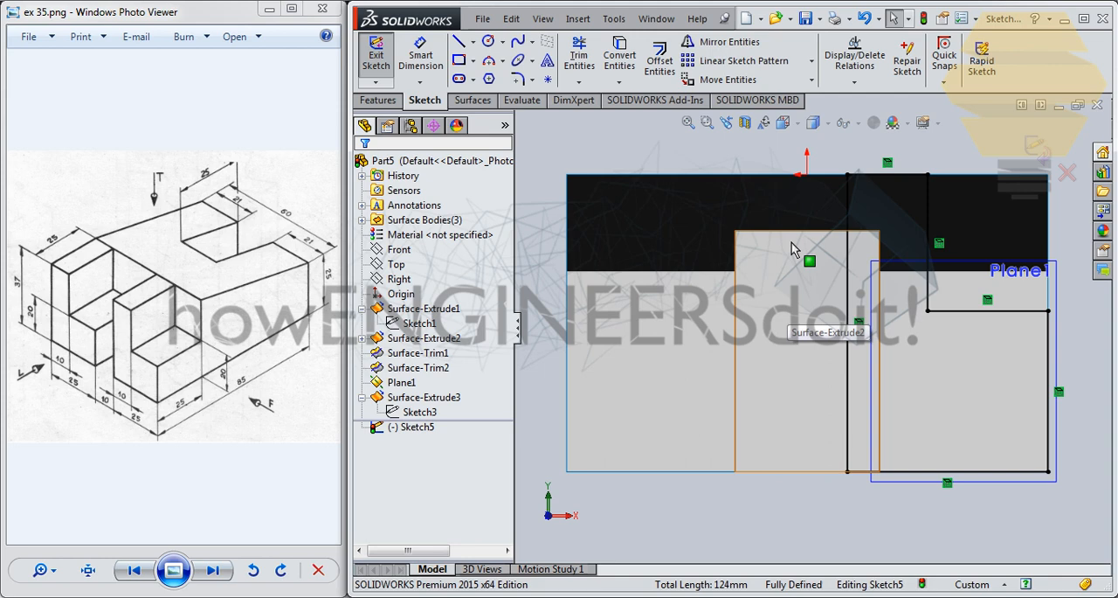
# - Delete the On Edge relations from all the converted L-profile lines
pyautogui.click(888, 164)
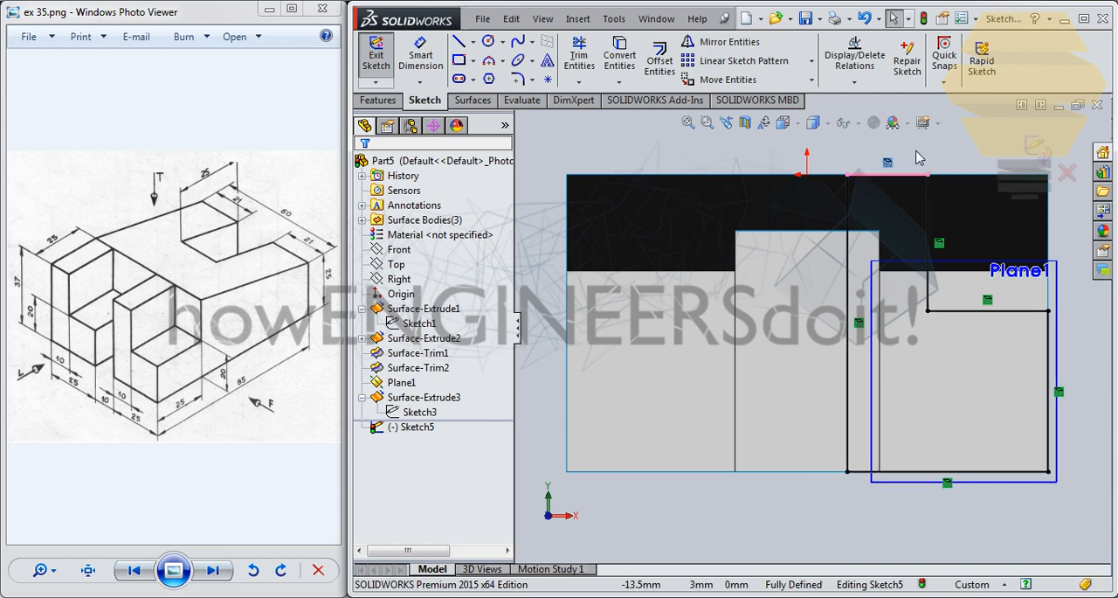
pyautogui.press('Delete')
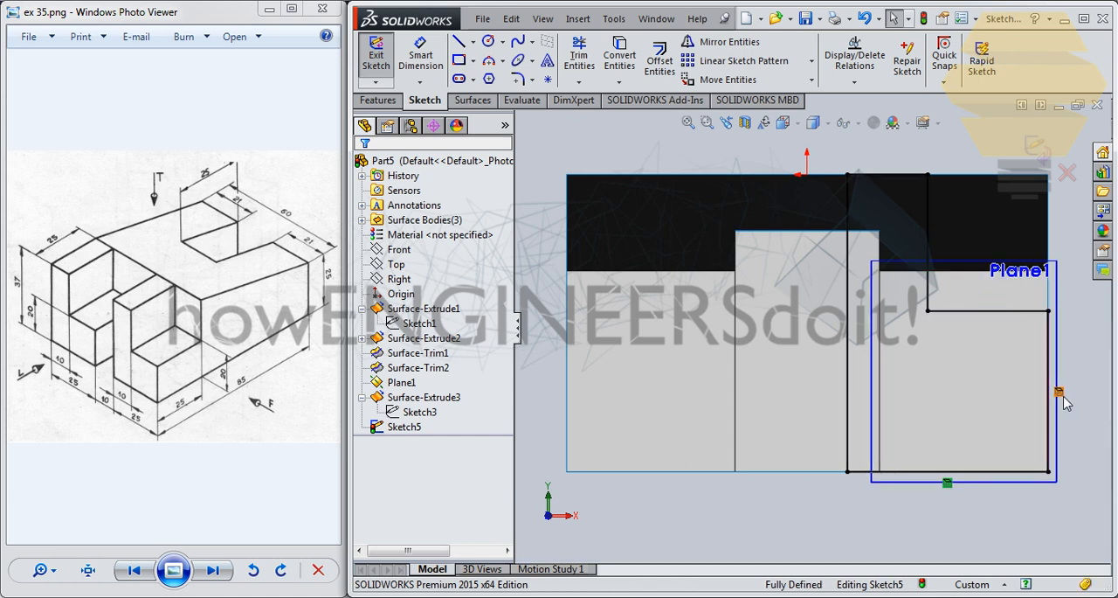
pyautogui.click(947, 483)
pyautogui.press('Delete')
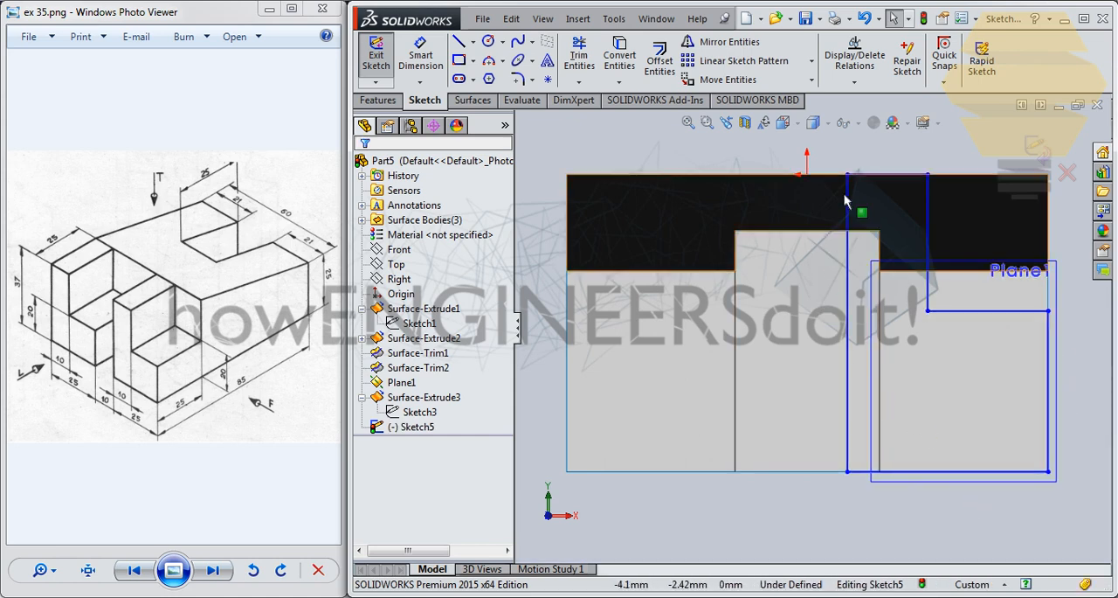
# - Move the six L-profile lines from the profile's lower-left corner to the base's lower-left corner and exit the sketch
pyautogui.click(848, 194)
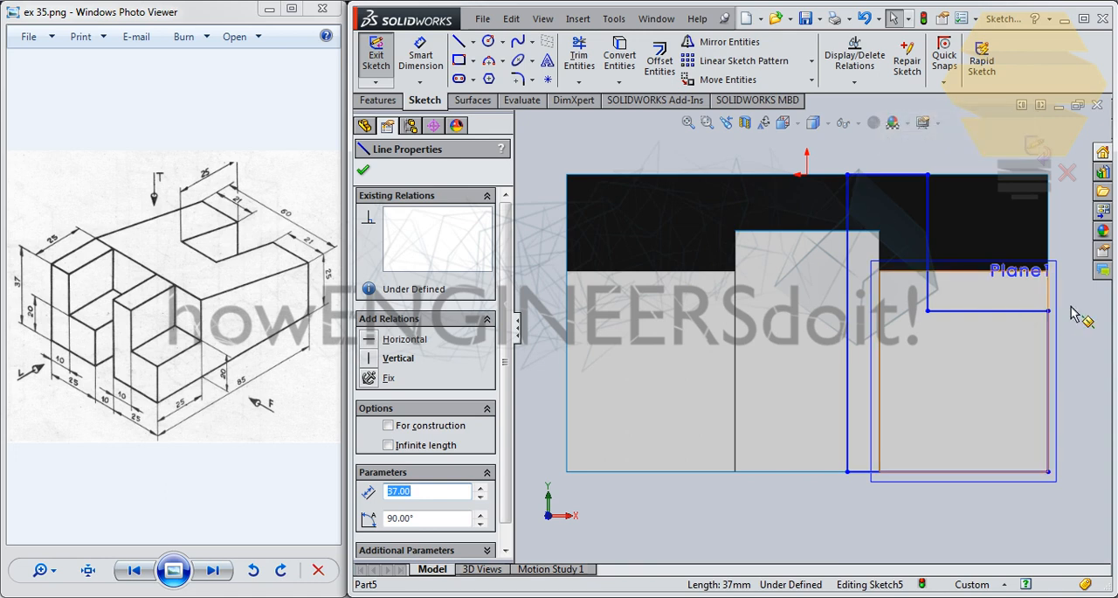
pyautogui.press('Escape')
pyautogui.click(863, 192)
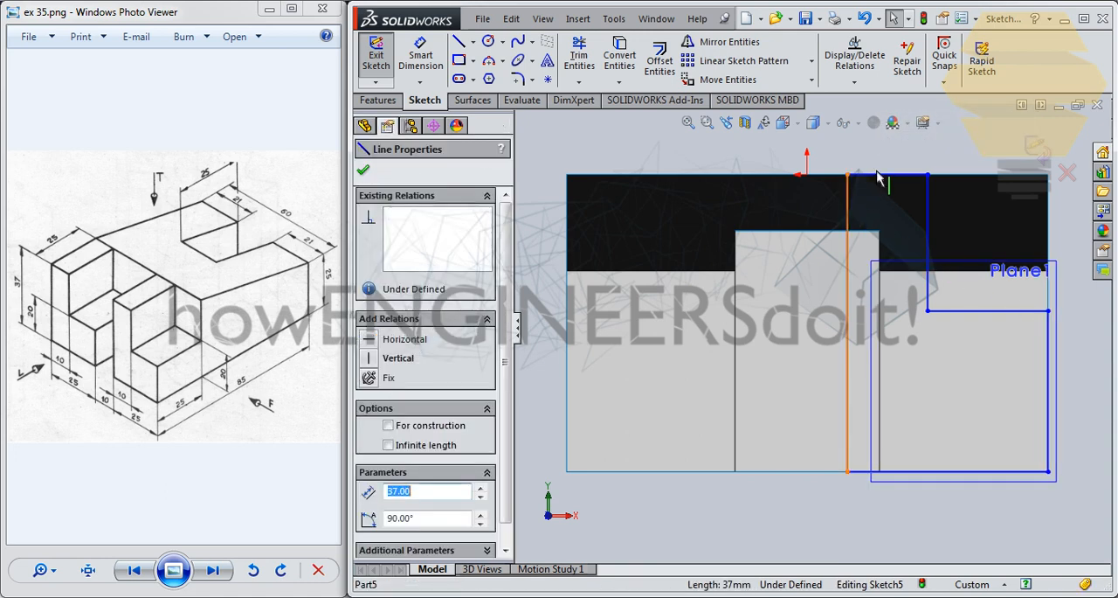
pyautogui.keyDown('ctrl'); pyautogui.click(881, 179); pyautogui.keyUp('ctrl')
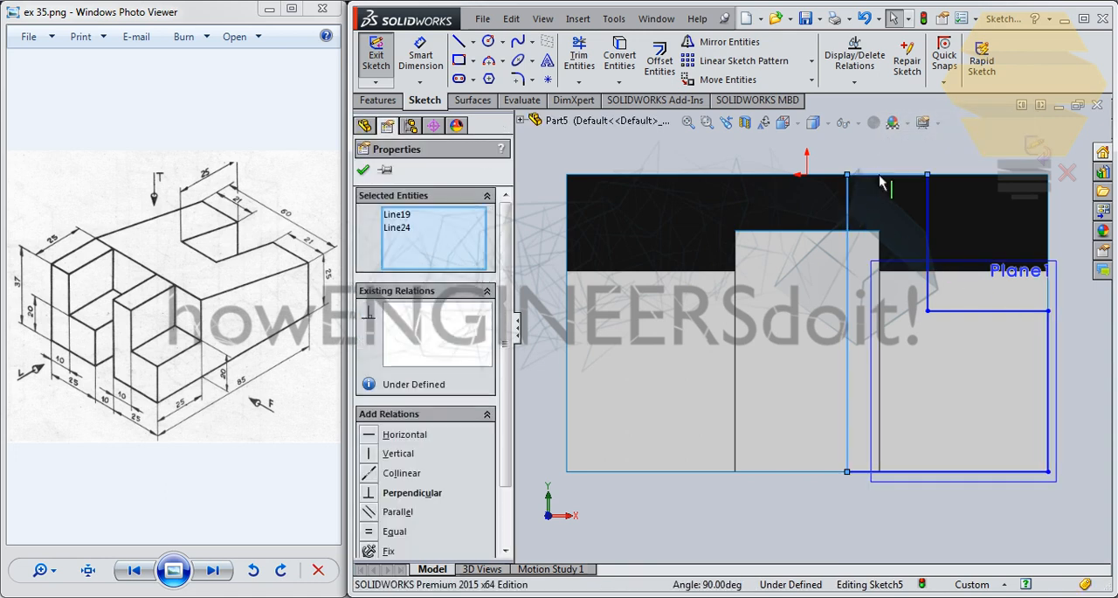
pyautogui.keyDown('ctrl'); pyautogui.click(930, 214); pyautogui.keyUp('ctrl')
pyautogui.keyDown('ctrl'); pyautogui.click(978, 311); pyautogui.keyUp('ctrl')
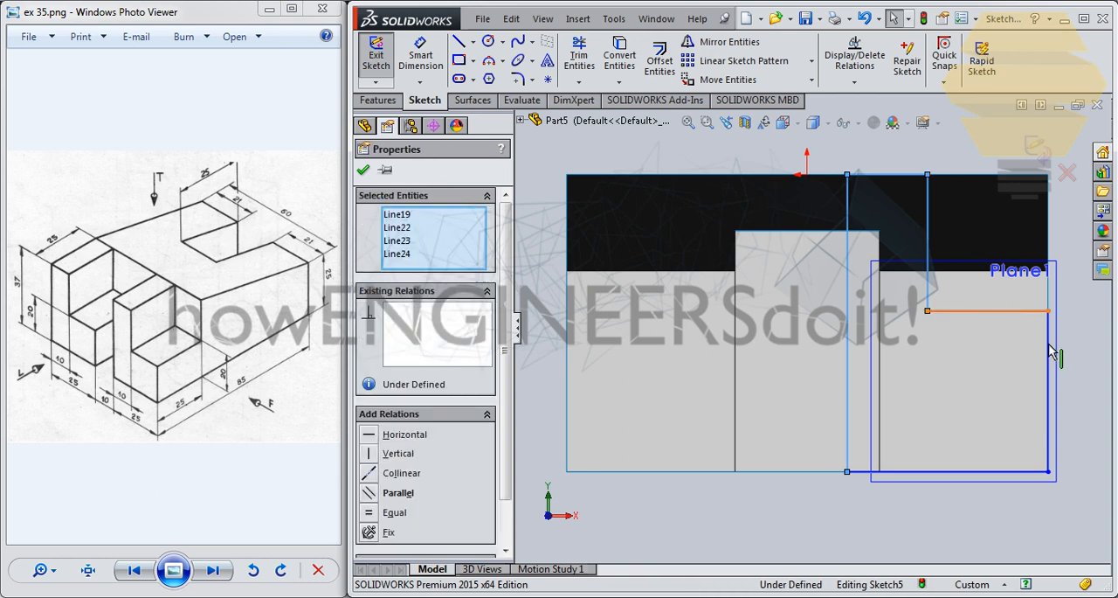
pyautogui.keyDown('ctrl'); pyautogui.click(978, 472); pyautogui.keyUp('ctrl')
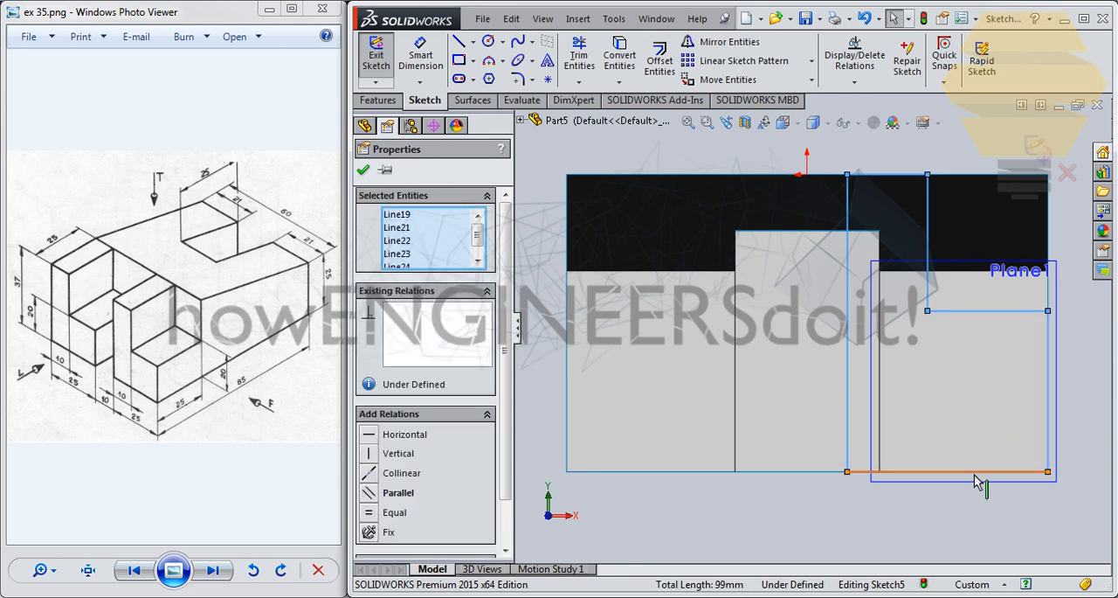
pyautogui.keyDown('ctrl'); pyautogui.click(957, 471); pyautogui.keyUp('ctrl')
pyautogui.click(730, 81)
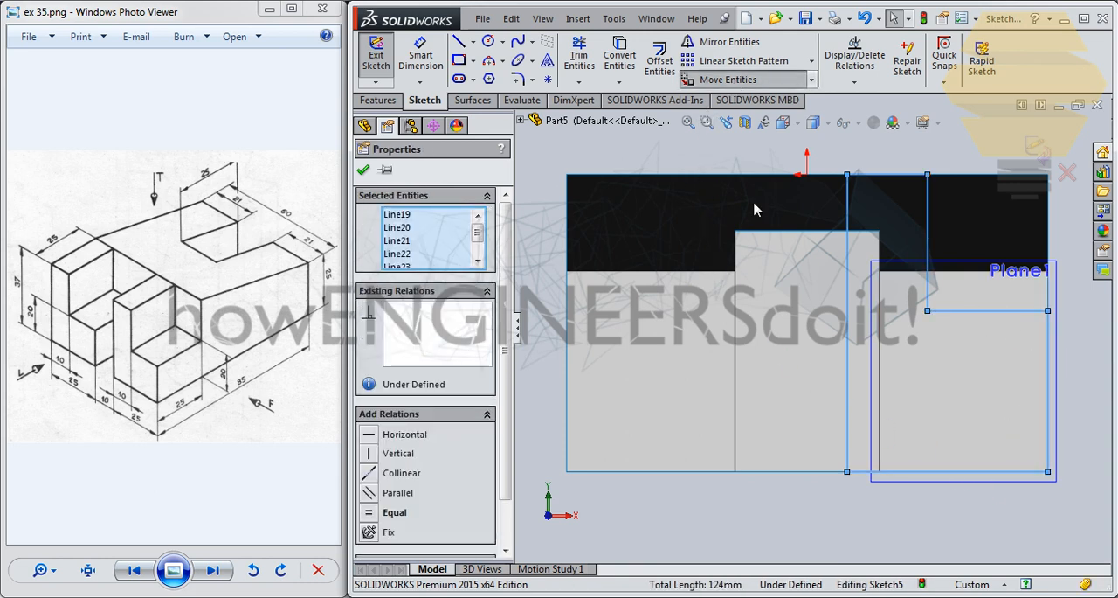
pyautogui.click(847, 472)
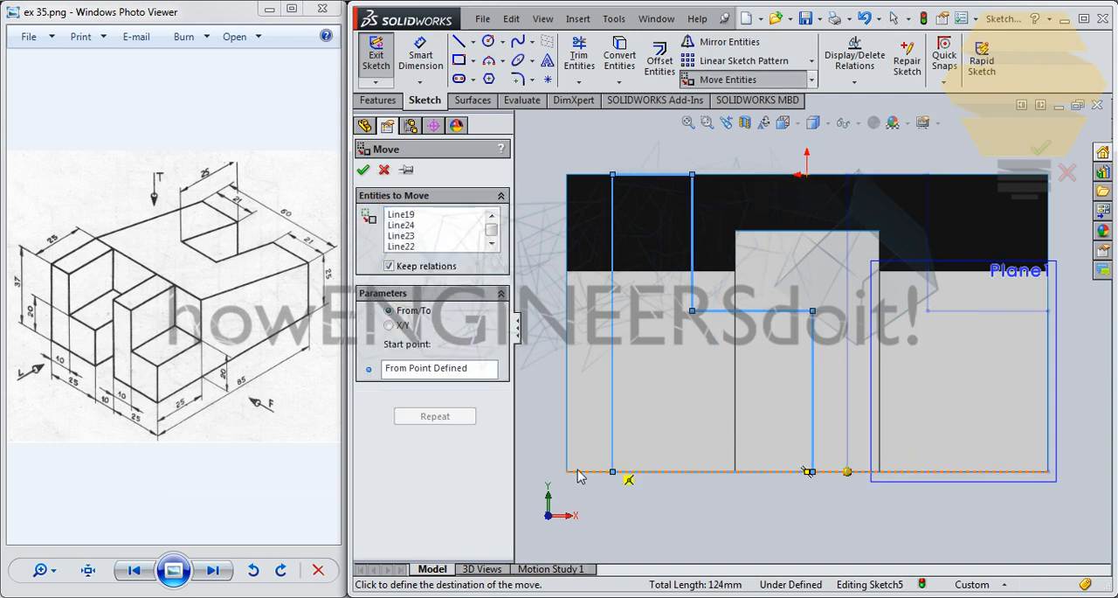
pyautogui.click(569, 472)
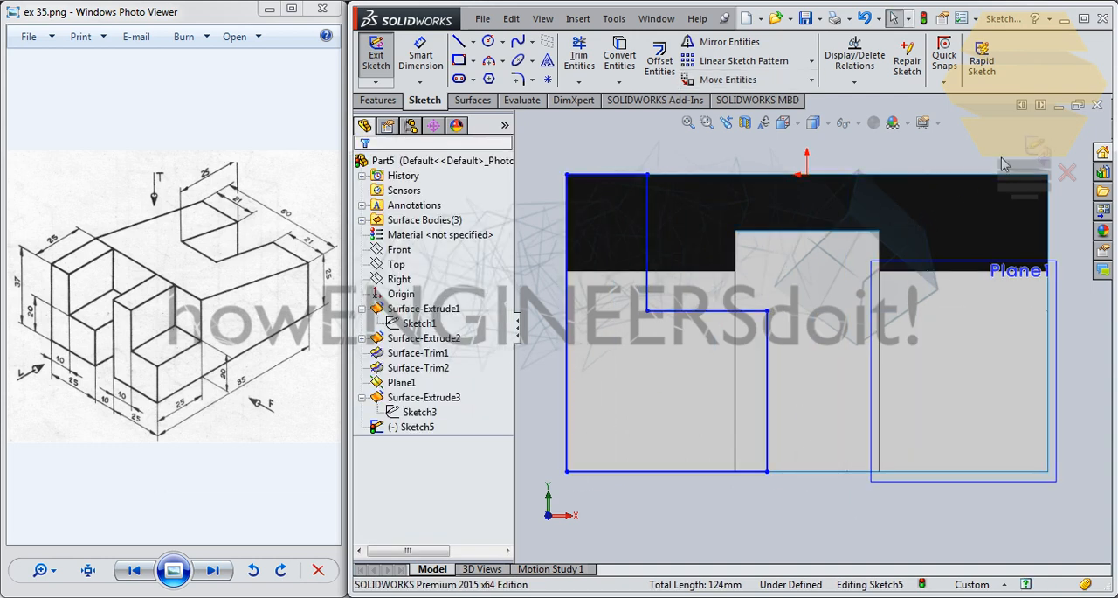
pyautogui.click(1036, 150)
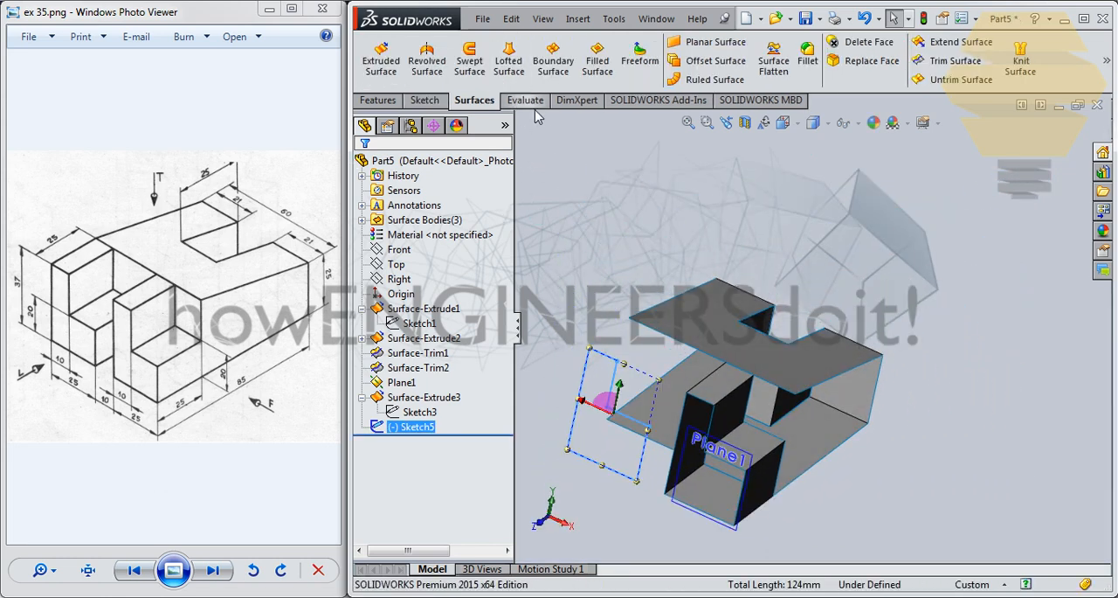
# - Extrude the moved L-profile as a surface, using Up To Vertex with the front-left corner of the sloped top face
pyautogui.click(391, 101)
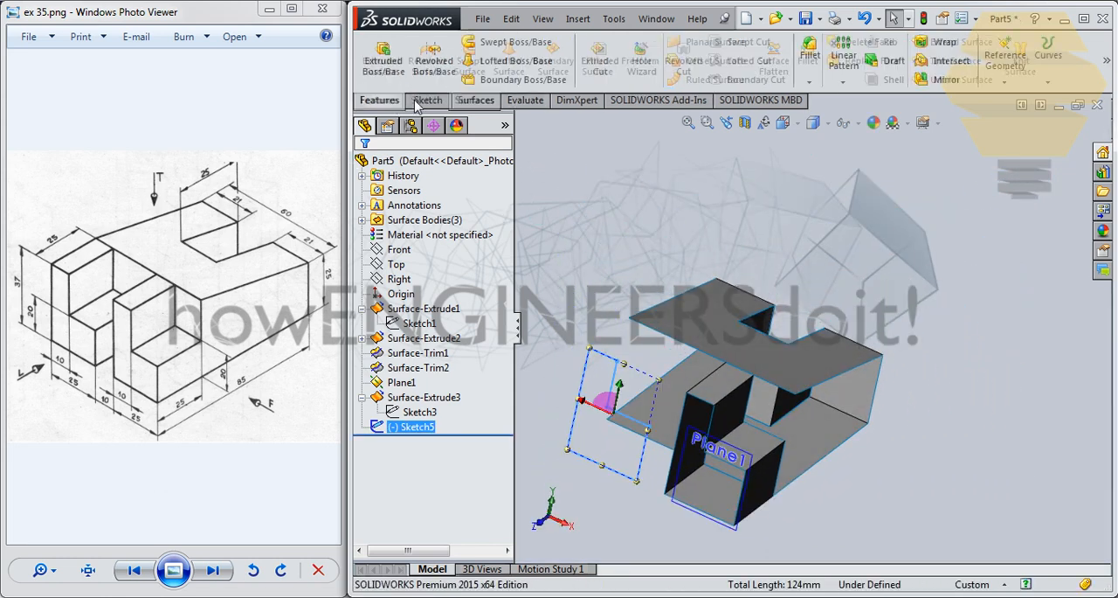
pyautogui.click(491, 102)
pyautogui.click(378, 54)
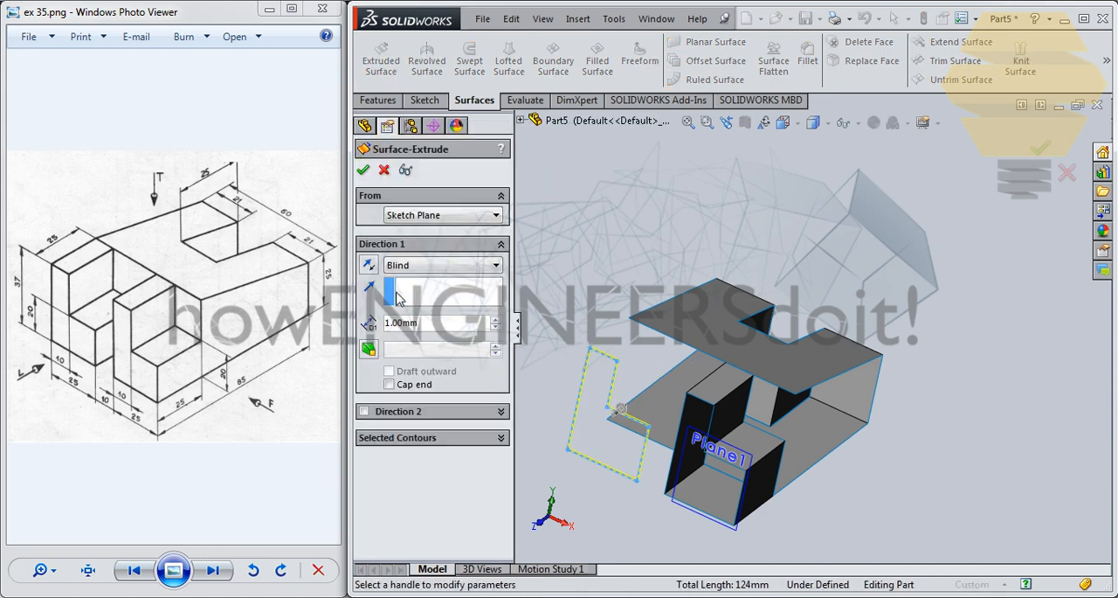
pyautogui.click(441, 265)
pyautogui.click(417, 289)
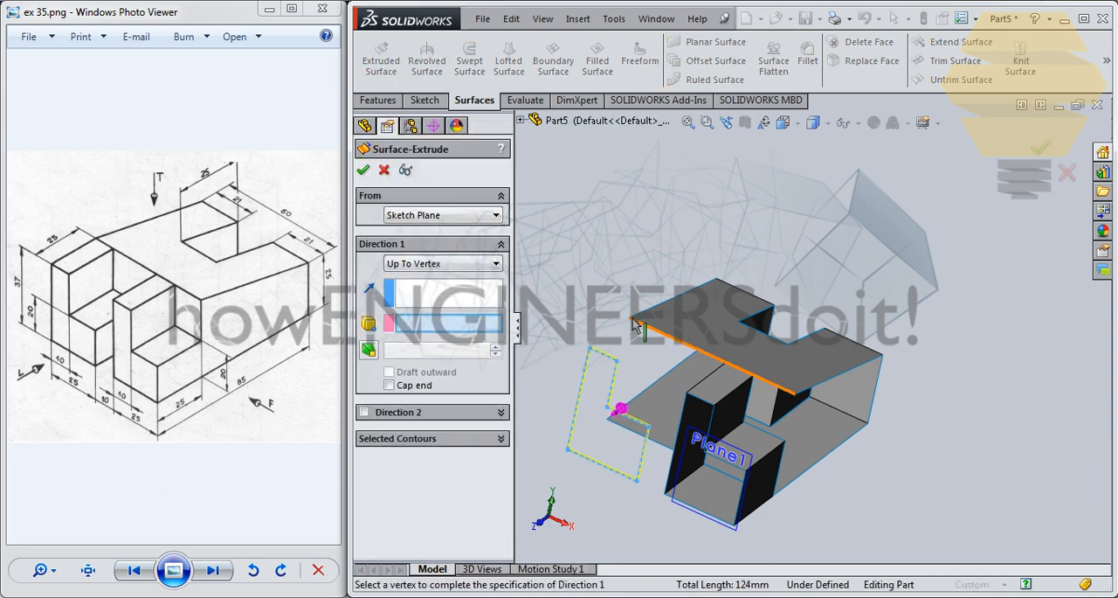
pyautogui.click(629, 318)
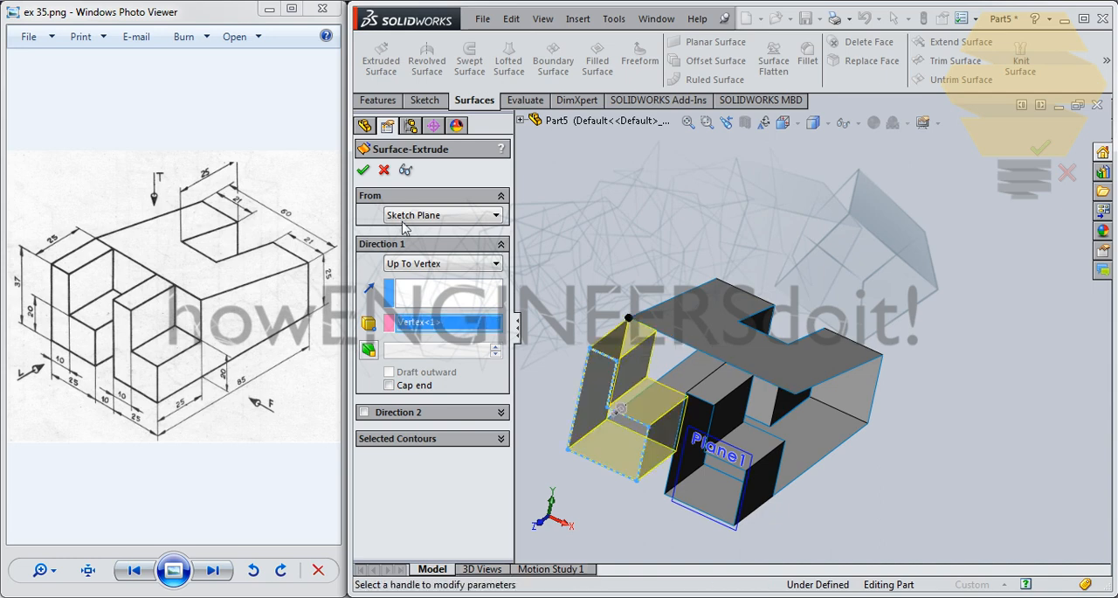
pyautogui.click(363, 171)
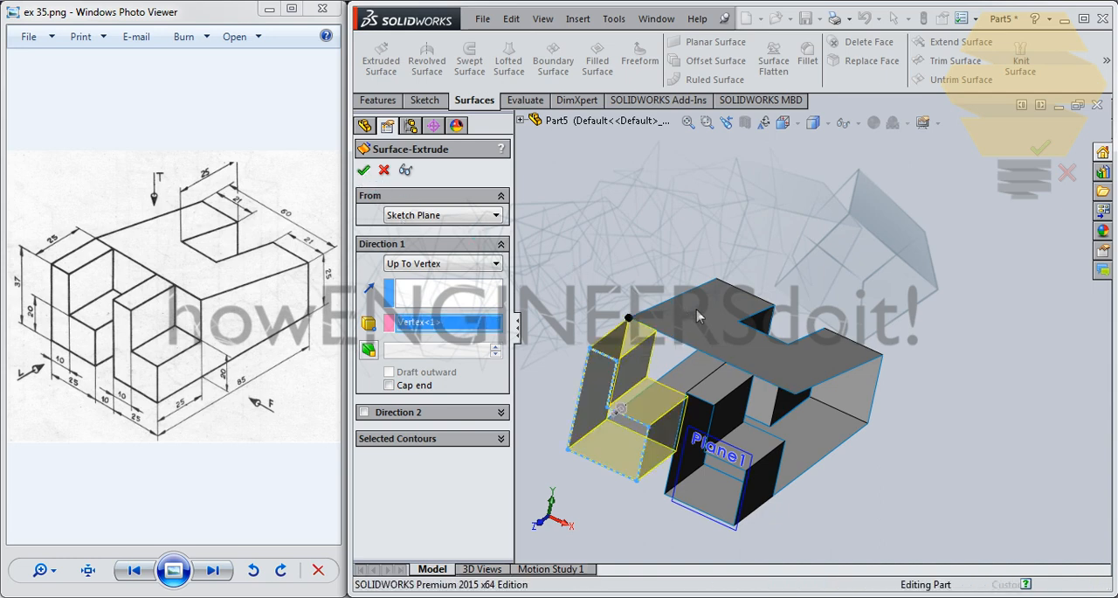
# - Close the left prong's open L-shaped front face with a Filled Surface bounded by its six edges, using Contact edge settings
pyautogui.moveTo(707, 360); pyautogui.dragTo(623, 248, button='middle')
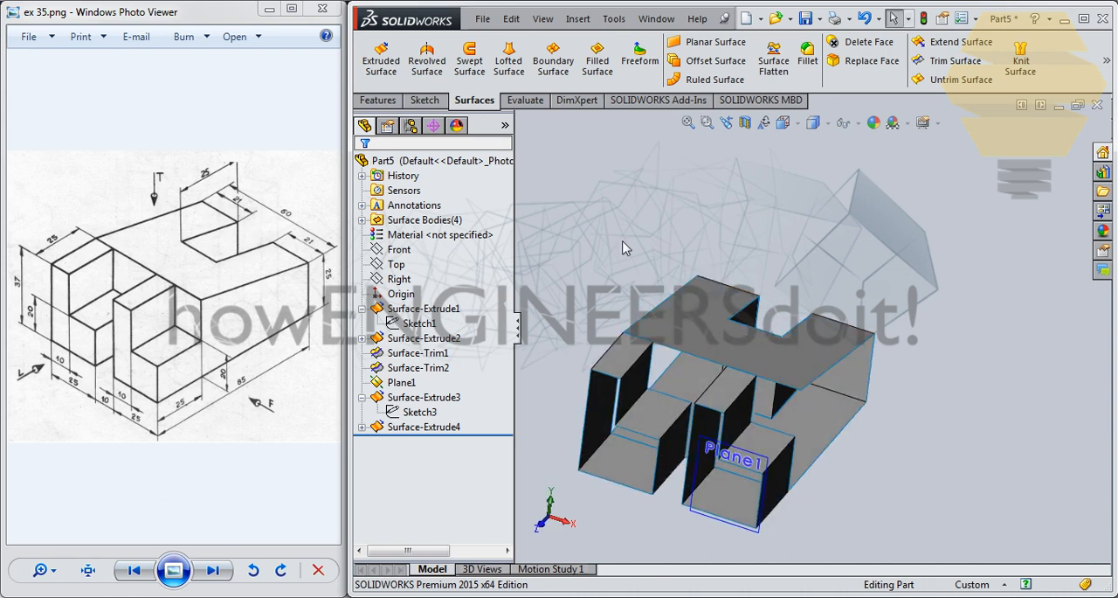
pyautogui.click(597, 59)
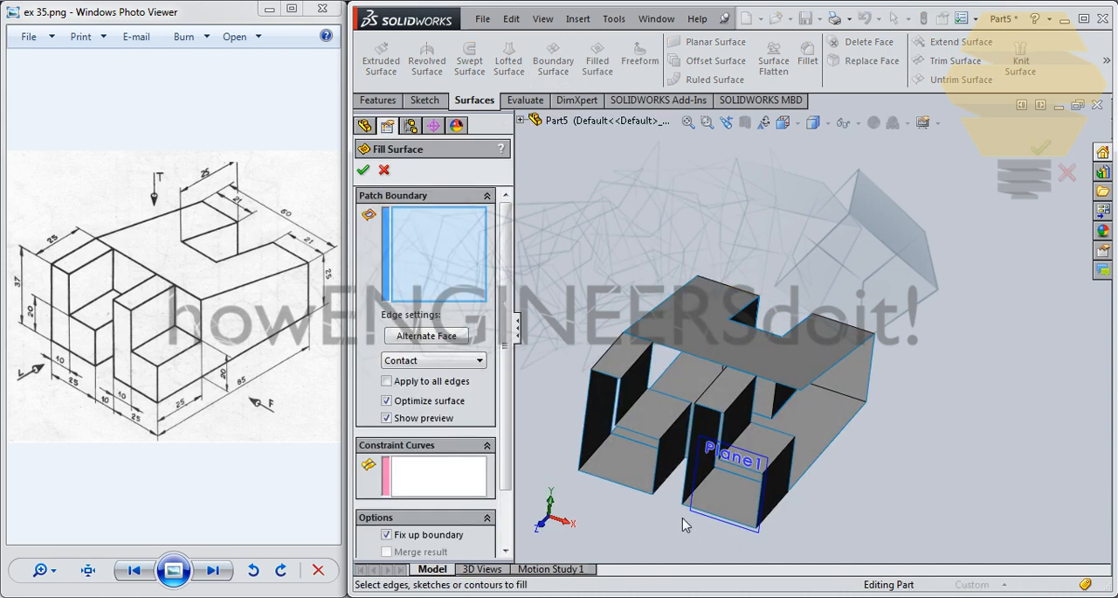
pyautogui.click(589, 404)
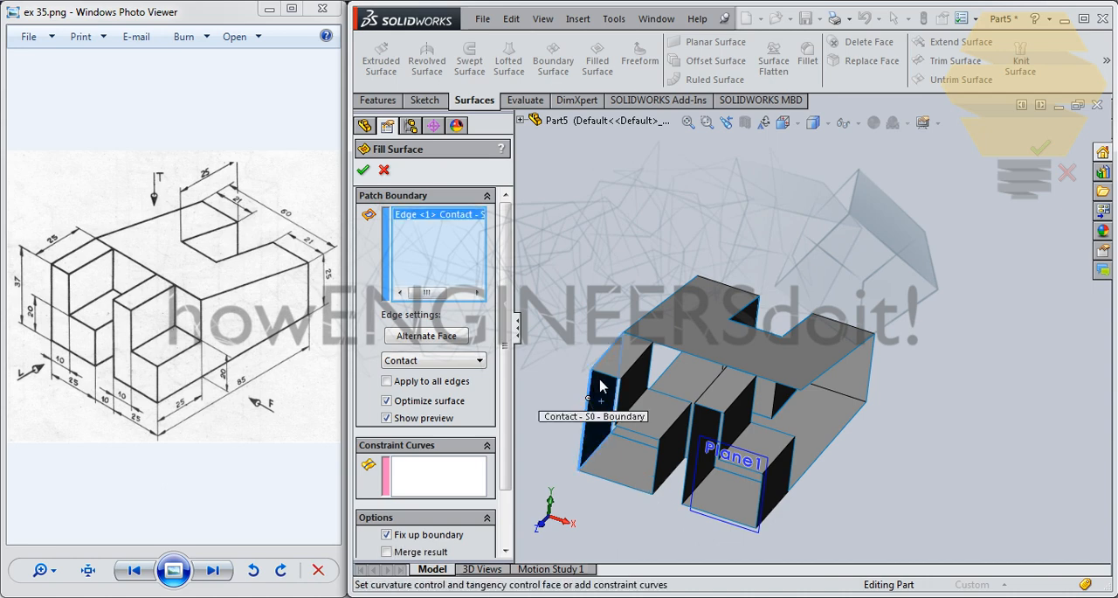
pyautogui.click(612, 380)
pyautogui.moveTo(622, 409); pyautogui.dragTo(616, 417, button='middle')
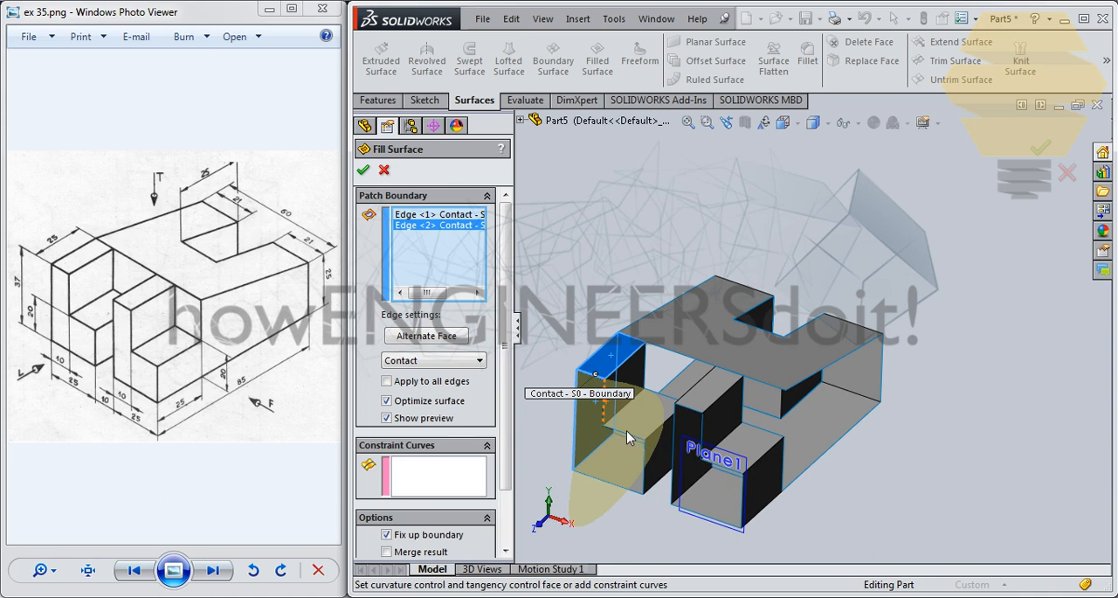
pyautogui.click(628, 433)
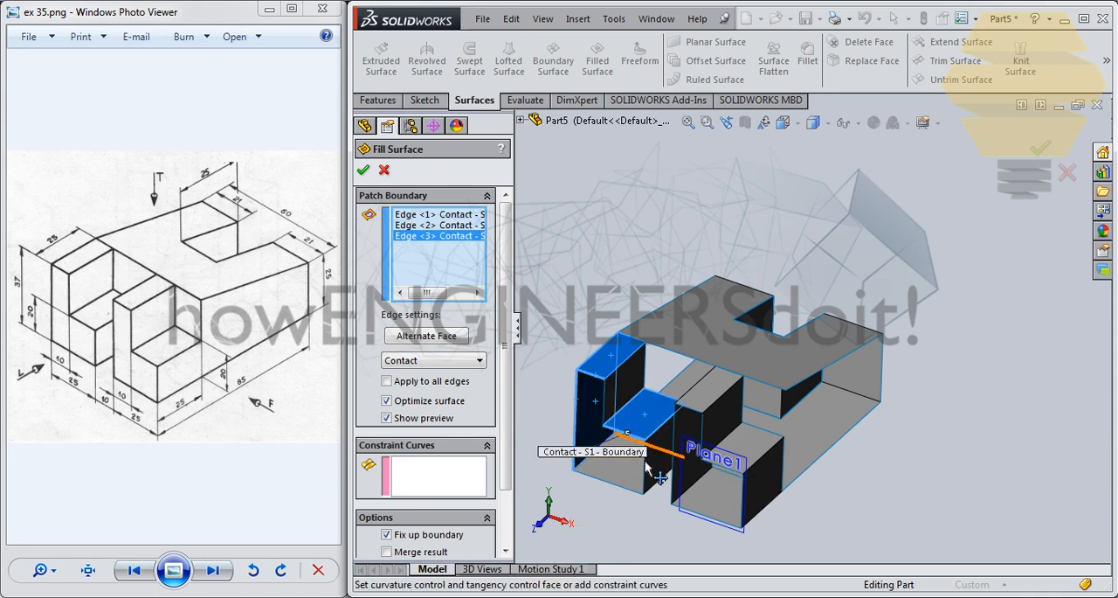
pyautogui.click(644, 472)
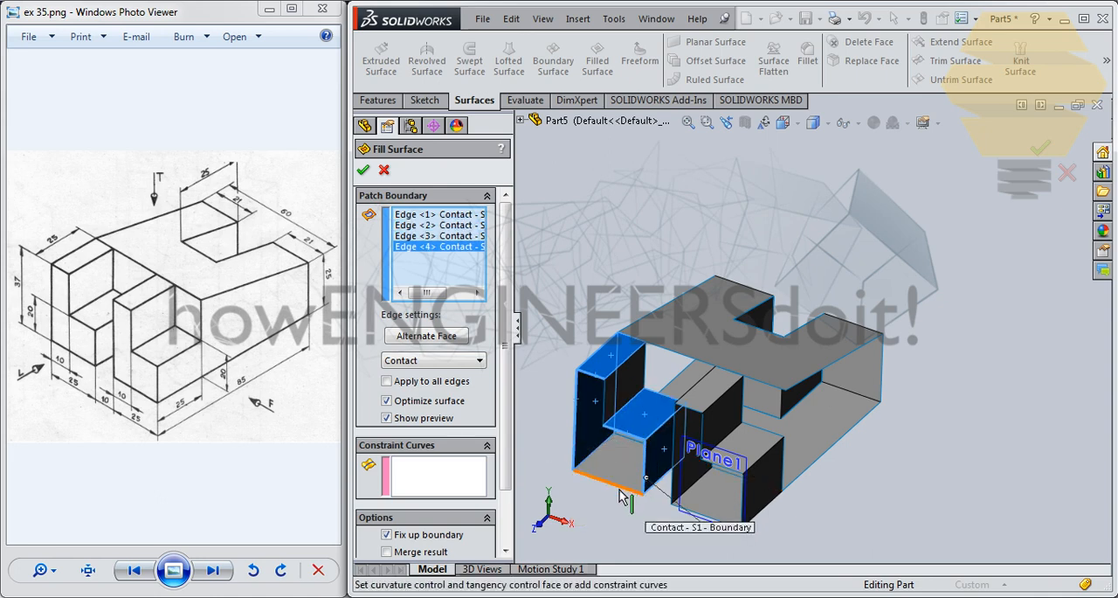
pyautogui.click(619, 488)
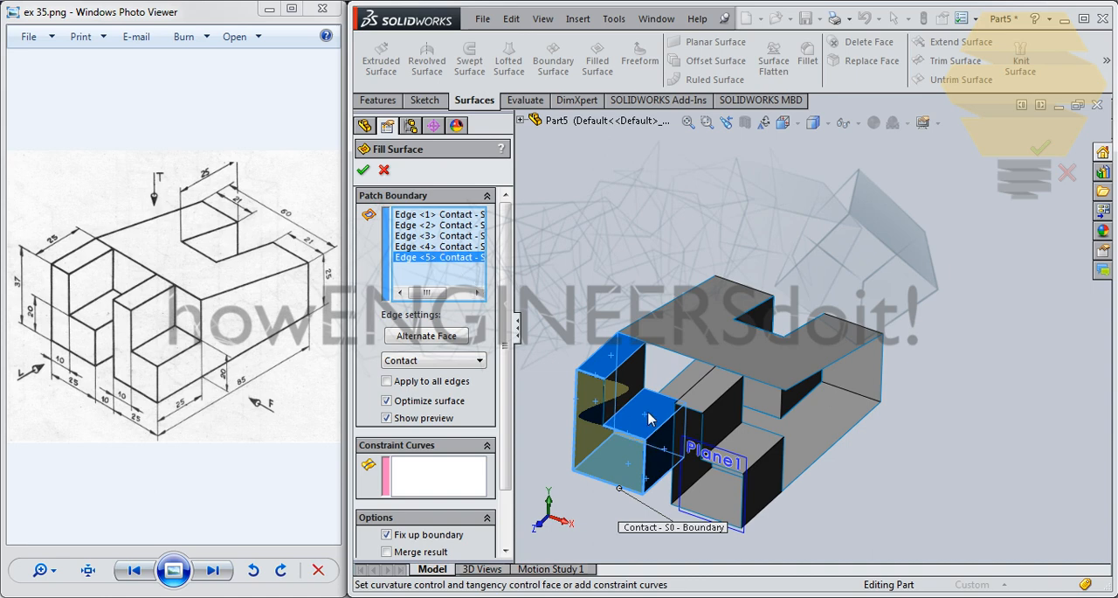
pyautogui.moveTo(648, 420); pyautogui.dragTo(661, 377, button='middle')
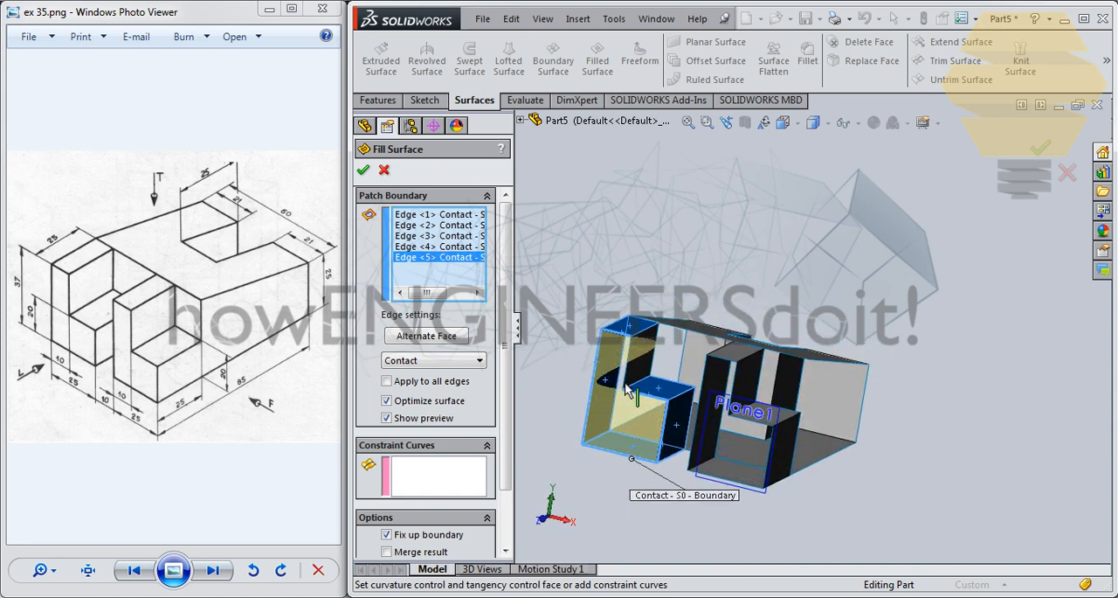
pyautogui.click(628, 386)
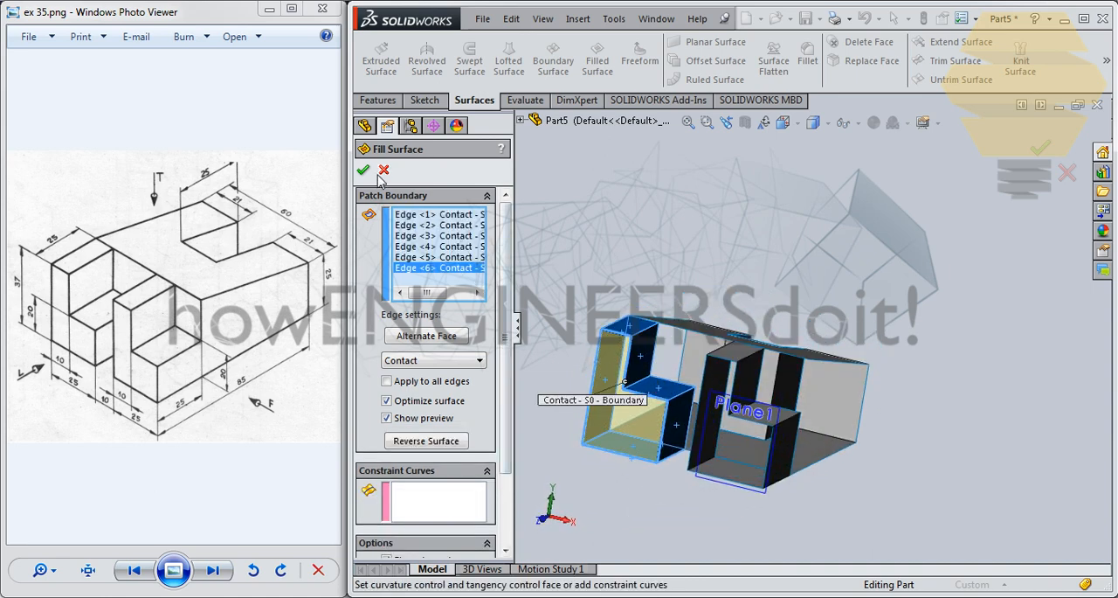
# - Create a Filled Surface across the right prong's open L-shaped front face from its six boundary edges, using Contact
pyautogui.moveTo(686, 411); pyautogui.dragTo(706, 358, button='middle')
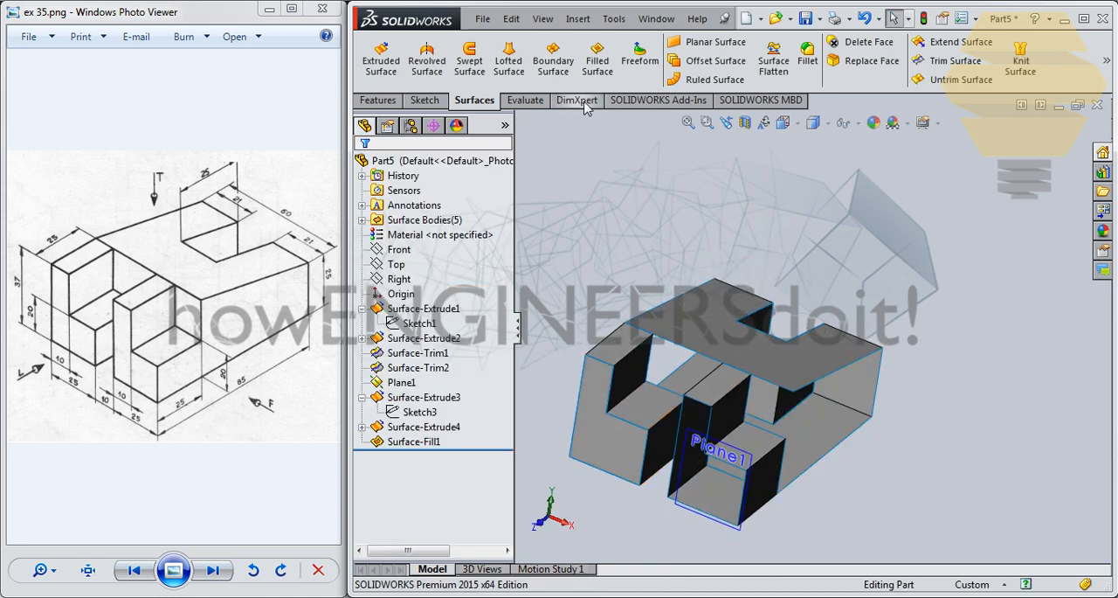
pyautogui.click(597, 60)
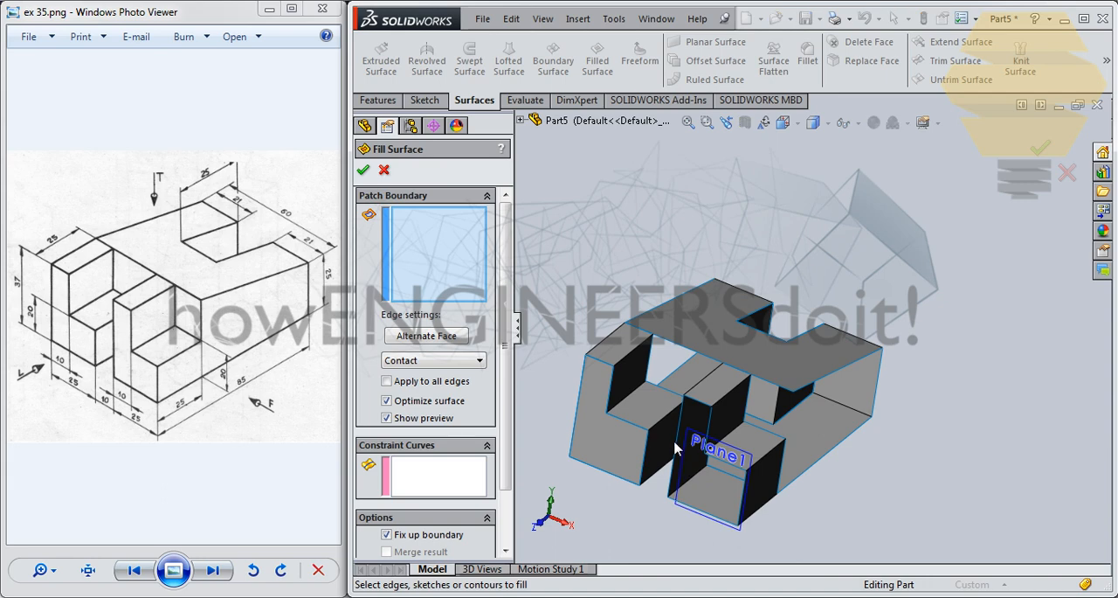
pyautogui.click(682, 444)
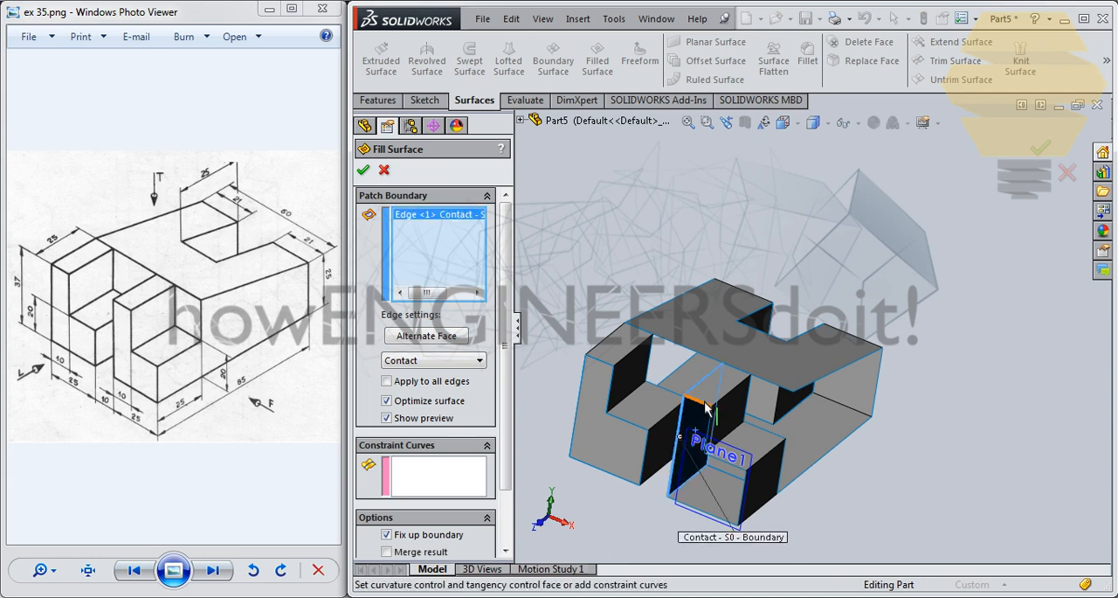
pyautogui.click(705, 407)
pyautogui.scroll(-3, 712, 410)
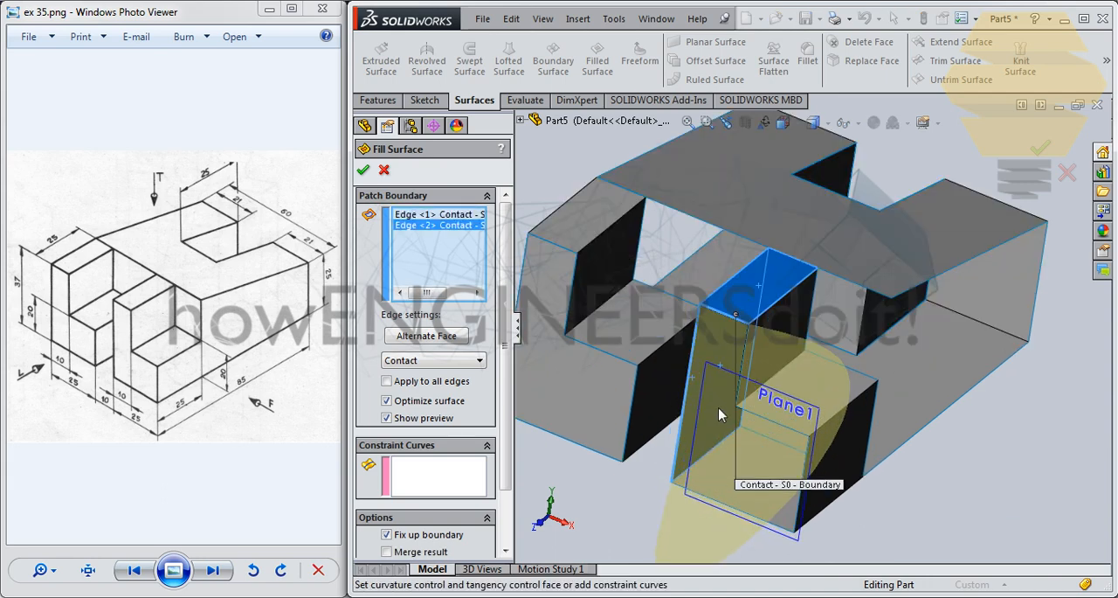
pyautogui.click(748, 353)
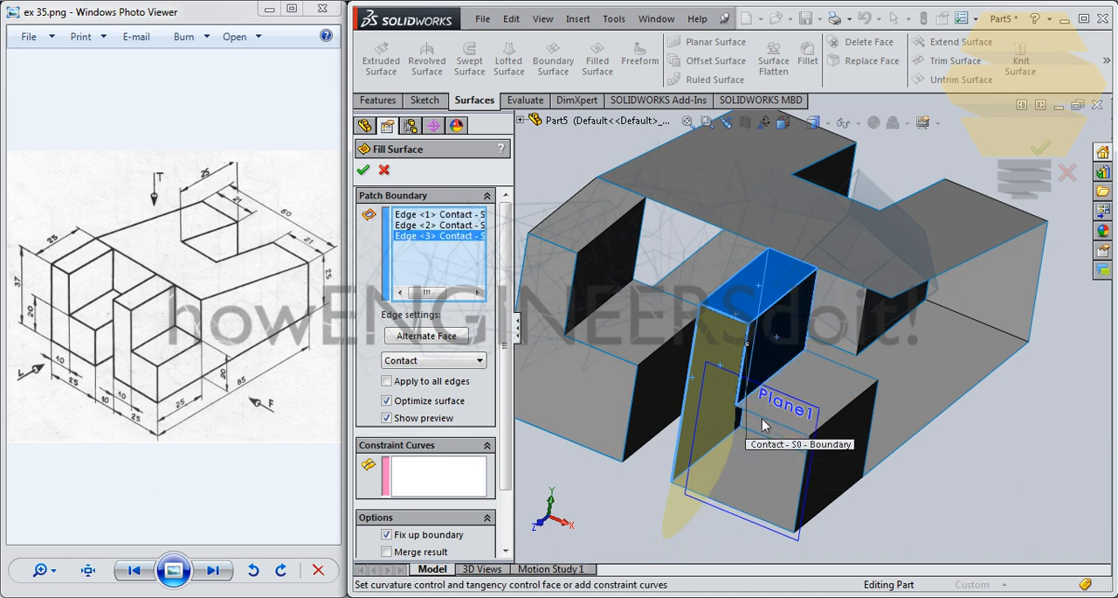
pyautogui.click(817, 500)
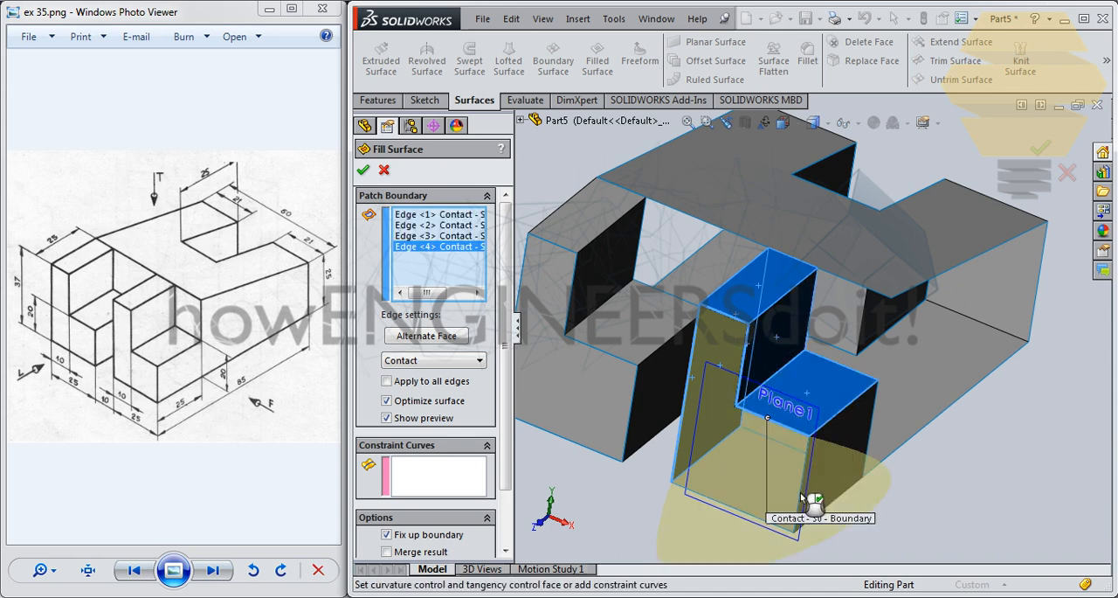
pyautogui.click(804, 494)
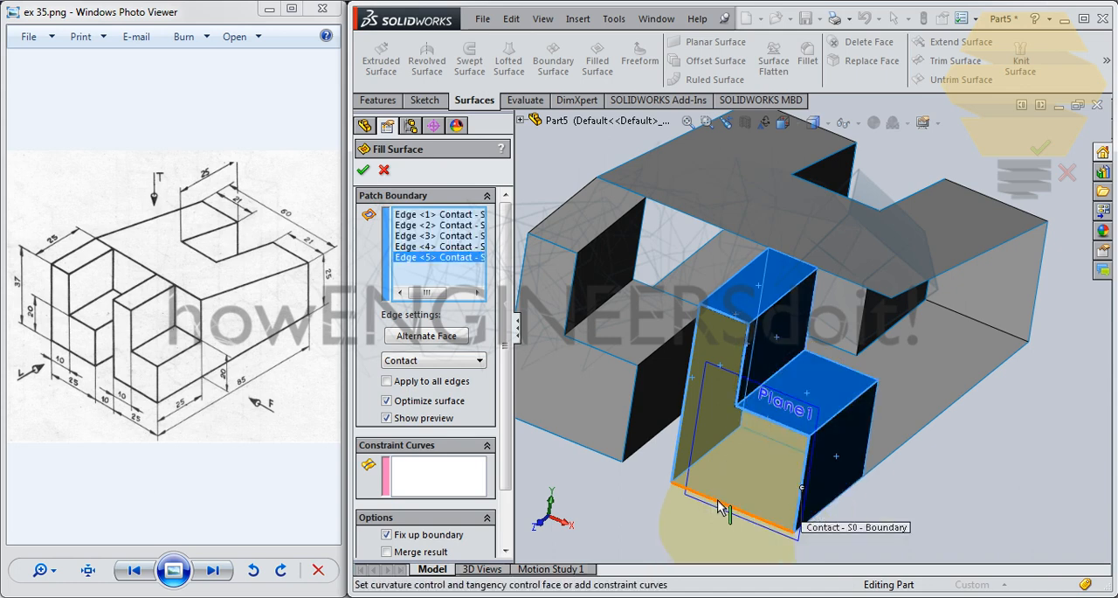
pyautogui.click(721, 509)
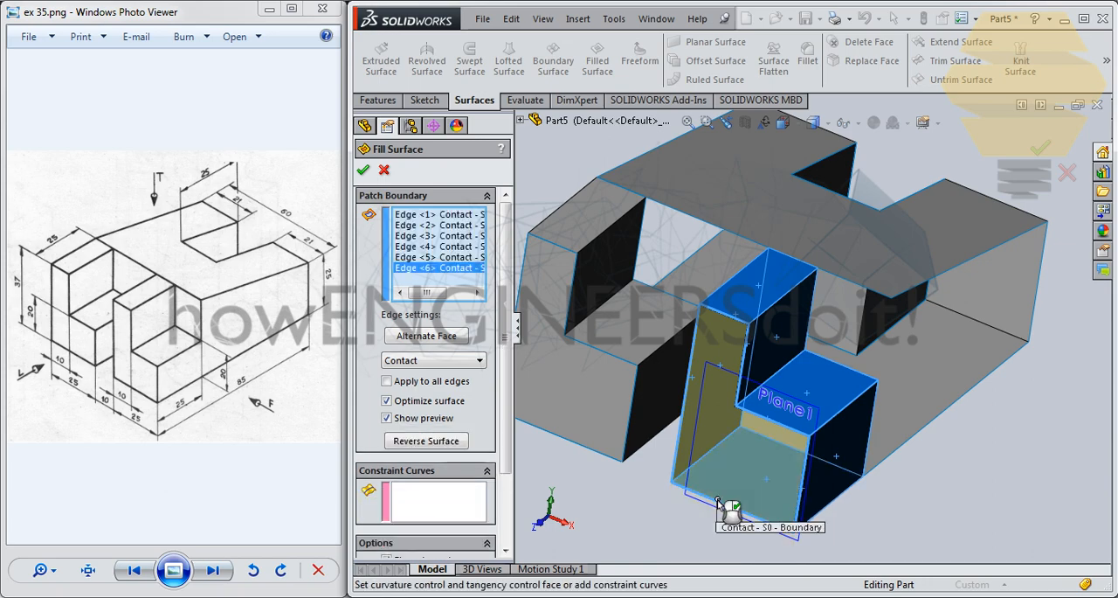
pyautogui.click(363, 171)
# - Fill the vertical opening behind the left prong and between the prongs, using the surrounding prong, base and sloped top face edges
pyautogui.moveTo(682, 297); pyautogui.dragTo(737, 280, button='middle')
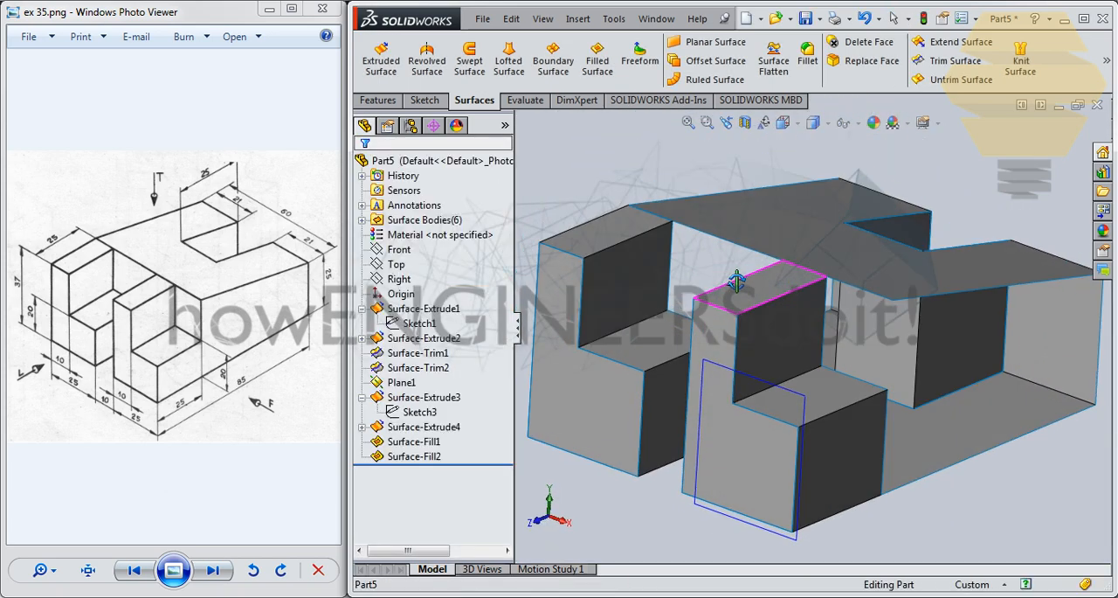
pyautogui.moveTo(793, 305); pyautogui.dragTo(725, 253, button='middle')
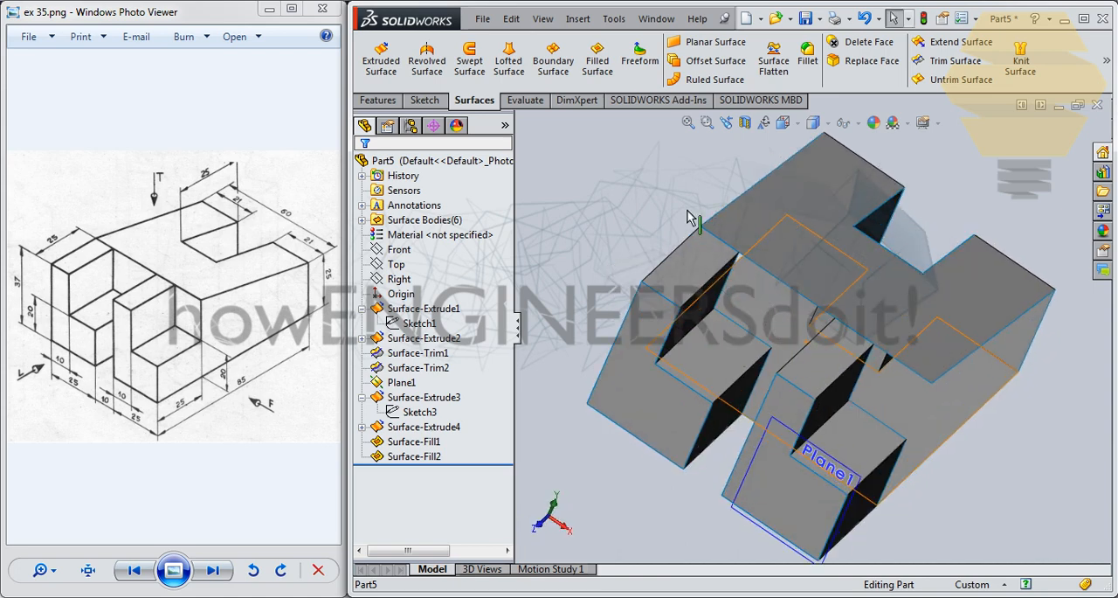
pyautogui.click(597, 59)
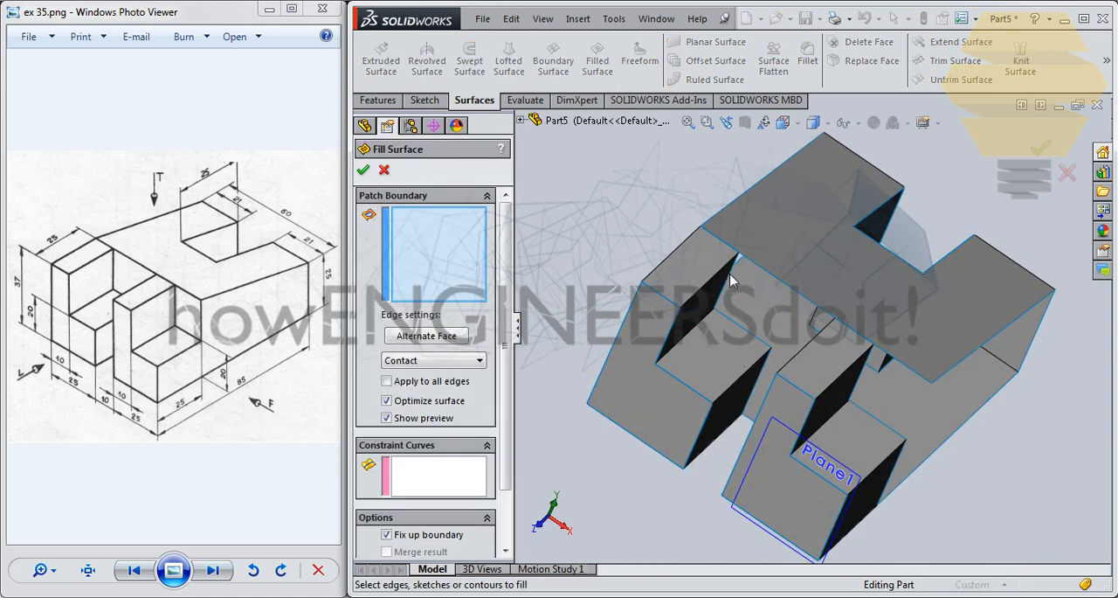
pyautogui.click(730, 290)
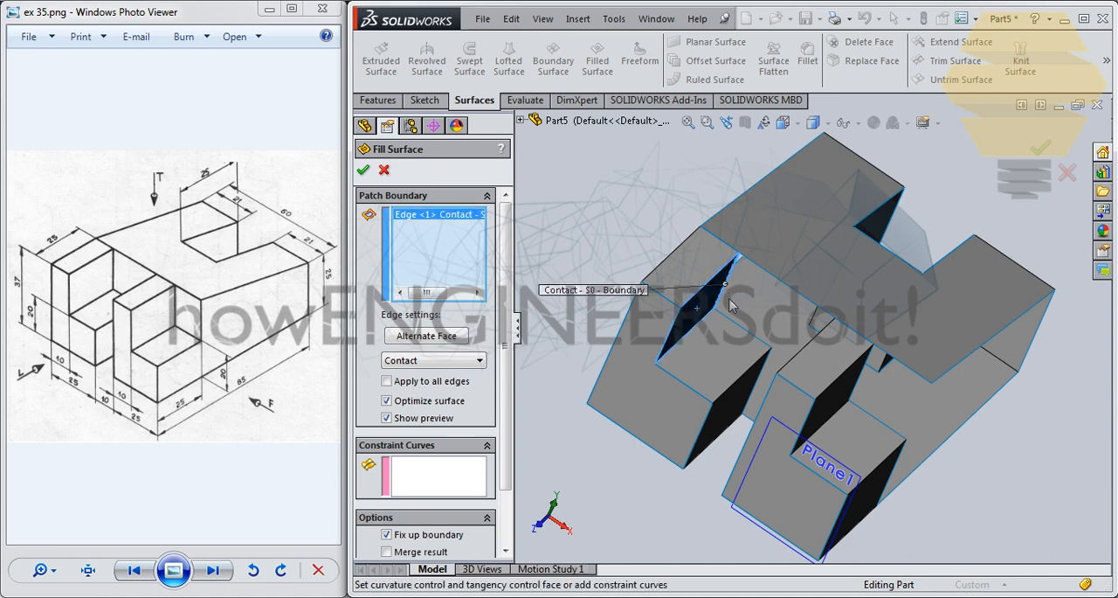
pyautogui.click(734, 325)
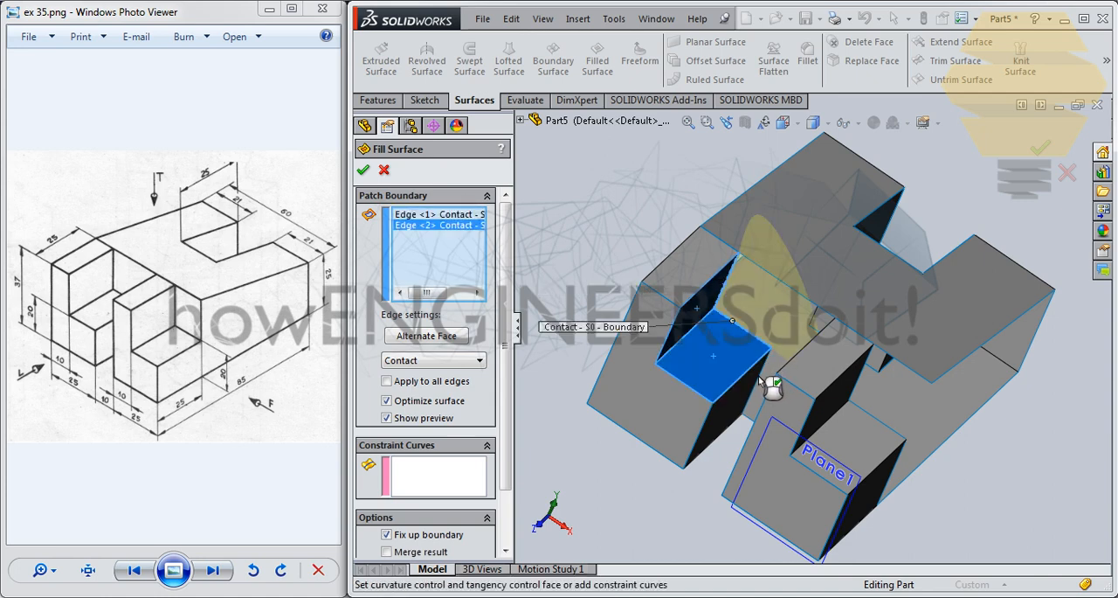
pyautogui.click(760, 381)
pyautogui.moveTo(774, 389); pyautogui.dragTo(815, 424, button='middle')
pyautogui.click(767, 426)
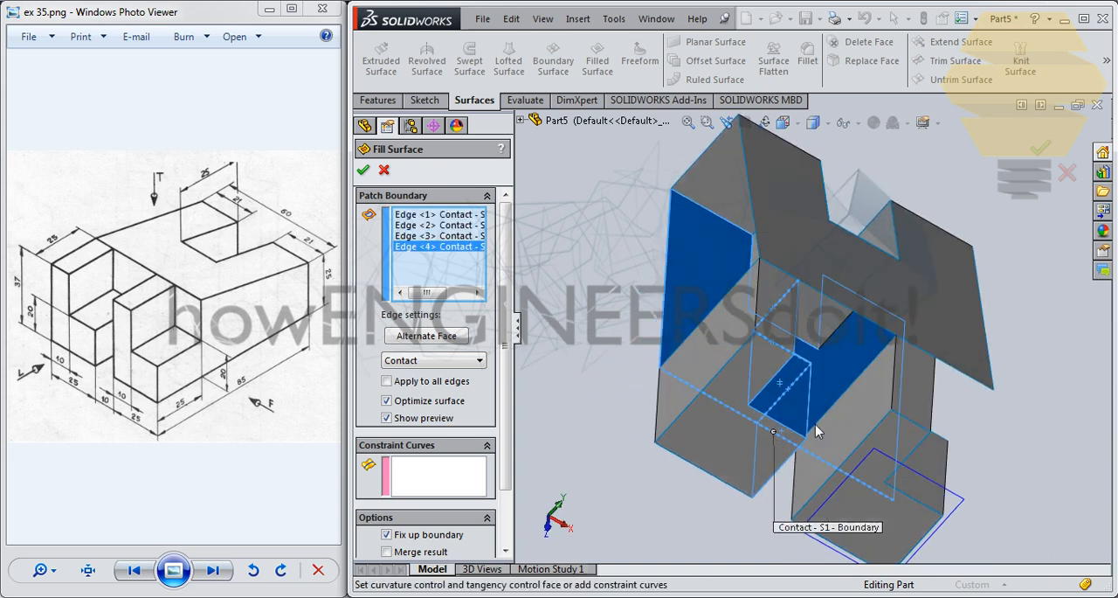
pyautogui.click(865, 377)
pyautogui.moveTo(865, 377); pyautogui.dragTo(805, 322, button='middle')
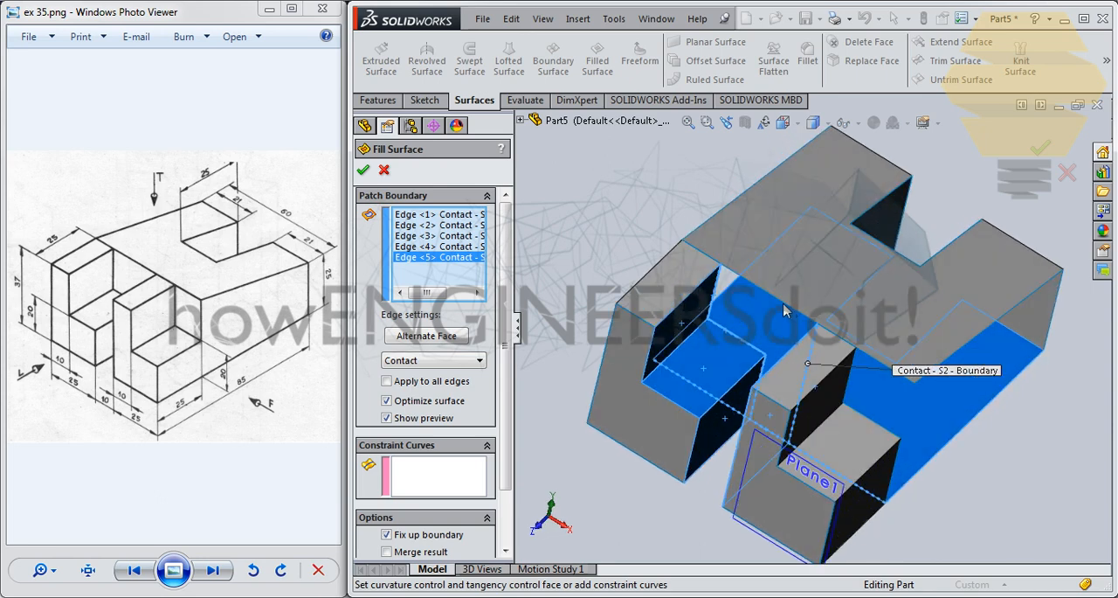
pyautogui.click(802, 316)
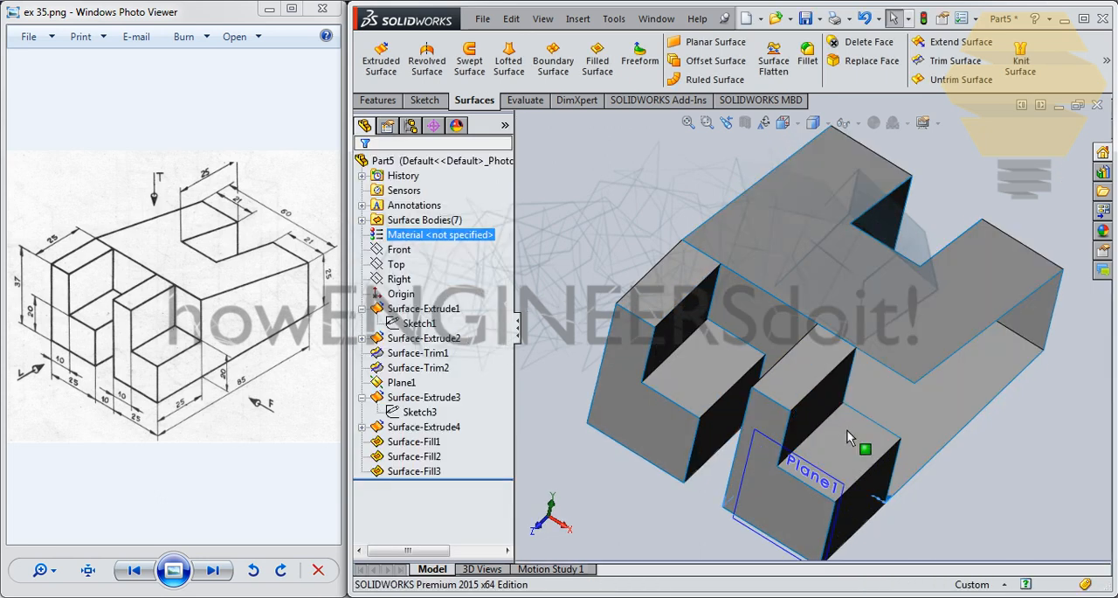
# - Sketch a vertical line on the right prong's outer side plane from the step's rear corner to the sloped face's front corner, and exit the sketch
pyautogui.moveTo(847, 431); pyautogui.dragTo(879, 393, button='middle')
pyautogui.moveTo(796, 403); pyautogui.dragTo(913, 373, button='middle')
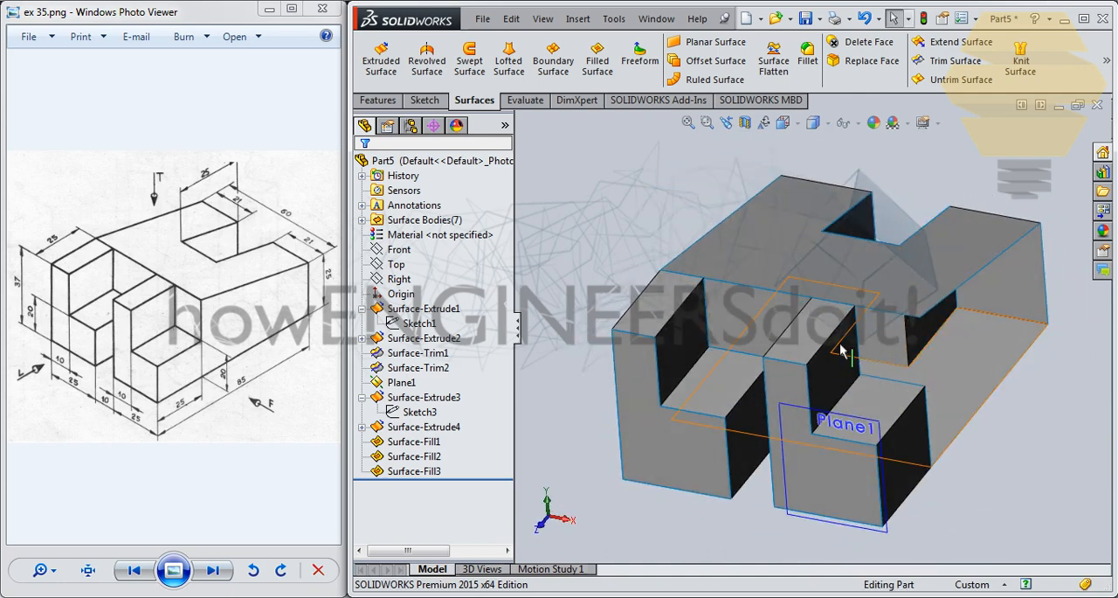
pyautogui.moveTo(840, 351); pyautogui.dragTo(937, 362, button='middle')
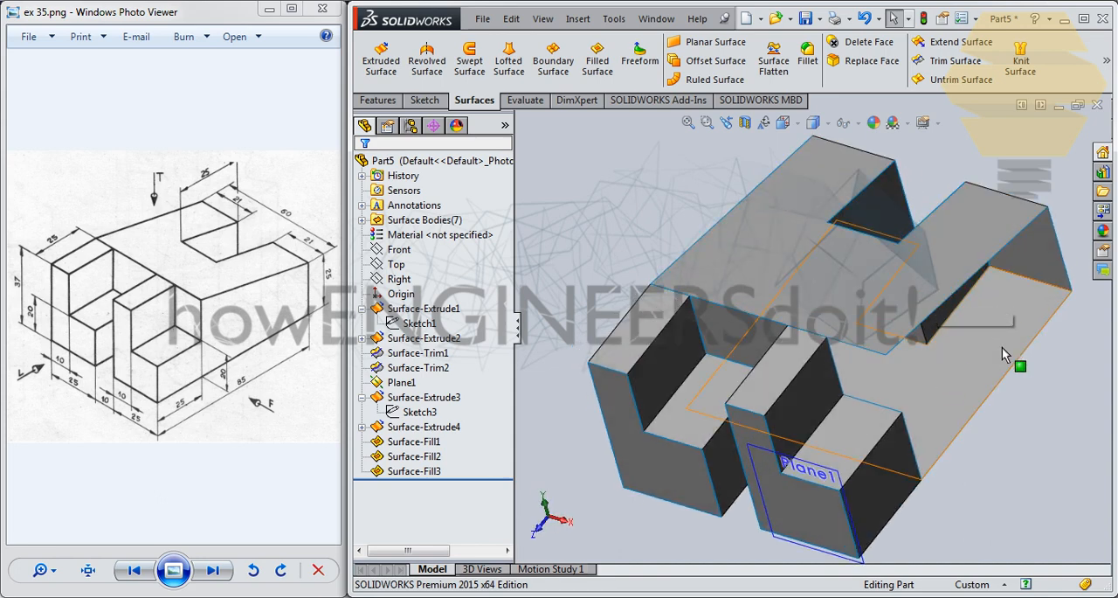
pyautogui.click(903, 478)
pyautogui.click(973, 429)
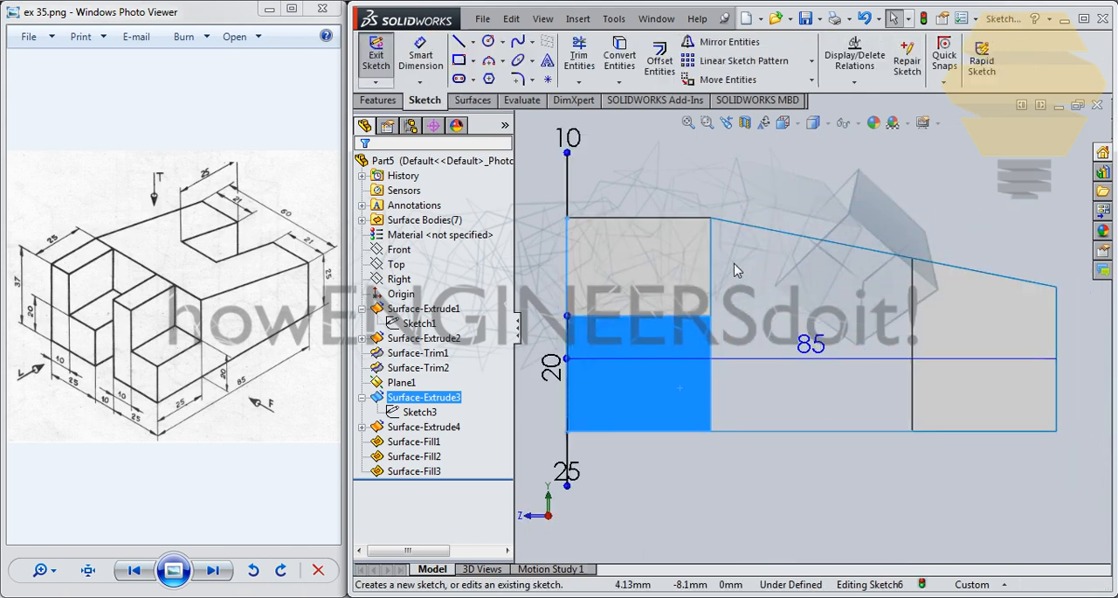
pyautogui.click(458, 42)
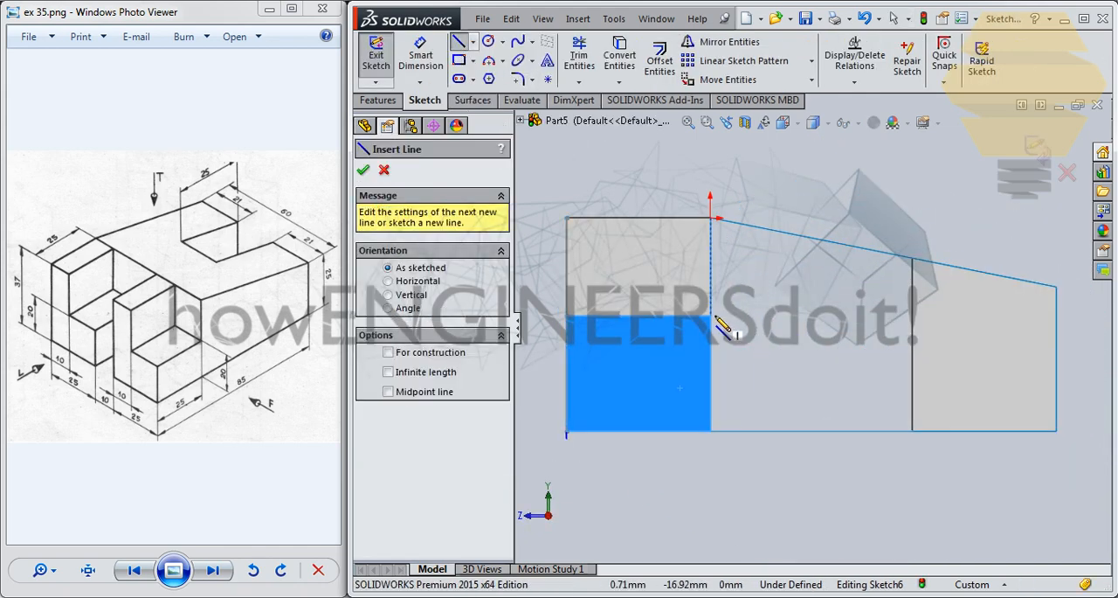
pyautogui.click(711, 316)
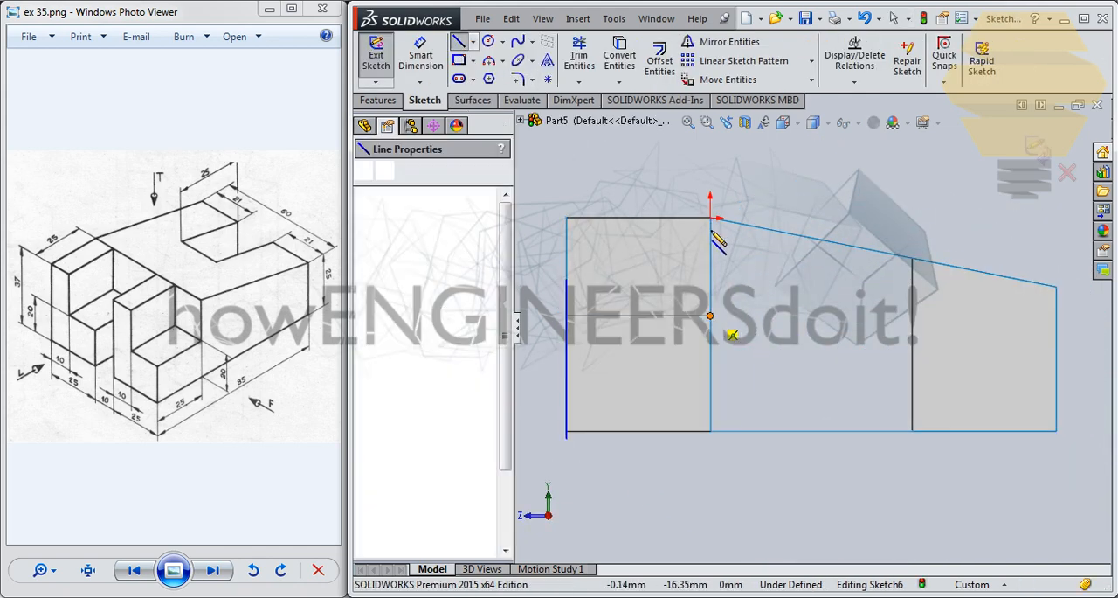
pyautogui.click(711, 218)
pyautogui.click(1039, 158)
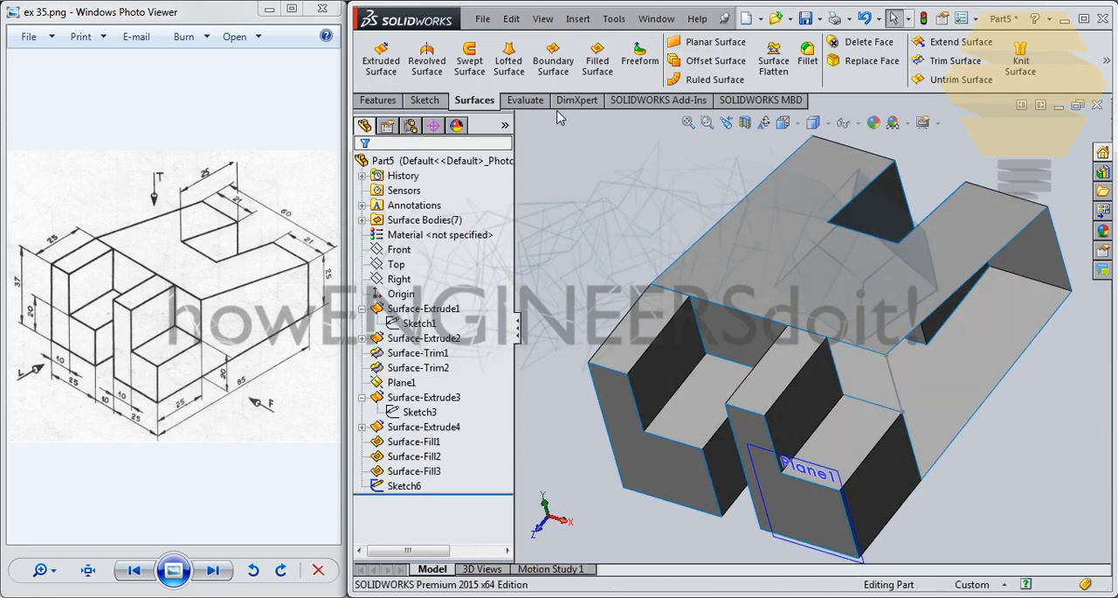
# - Fill the body's open right side using the sketched vertical line and the sloped top, rear and bottom edges as the patch boundary
pyautogui.click(598, 59)
pyautogui.click(898, 375)
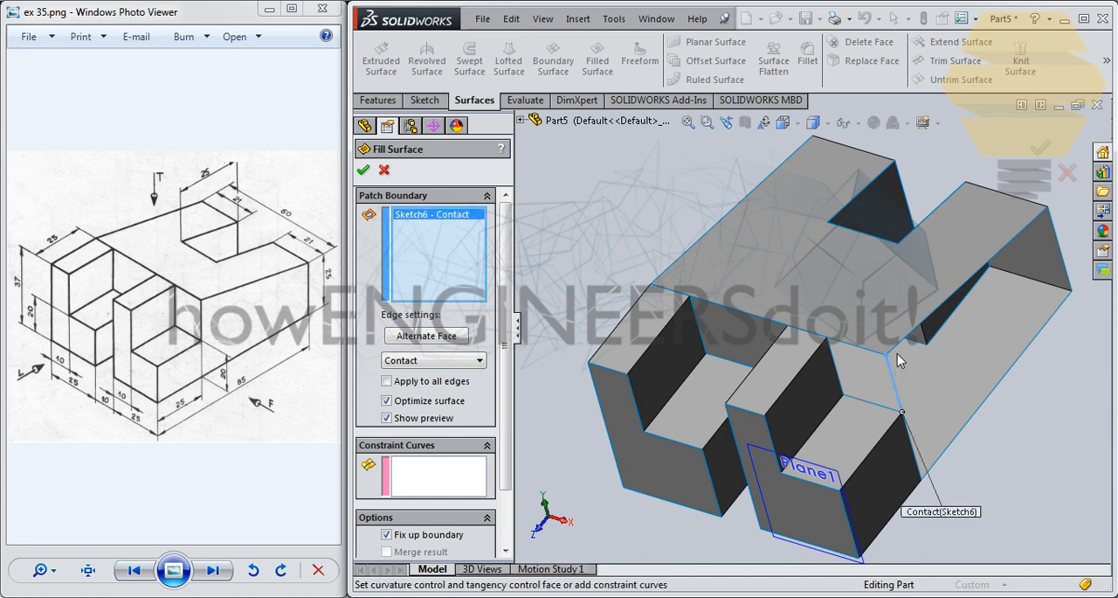
pyautogui.click(909, 342)
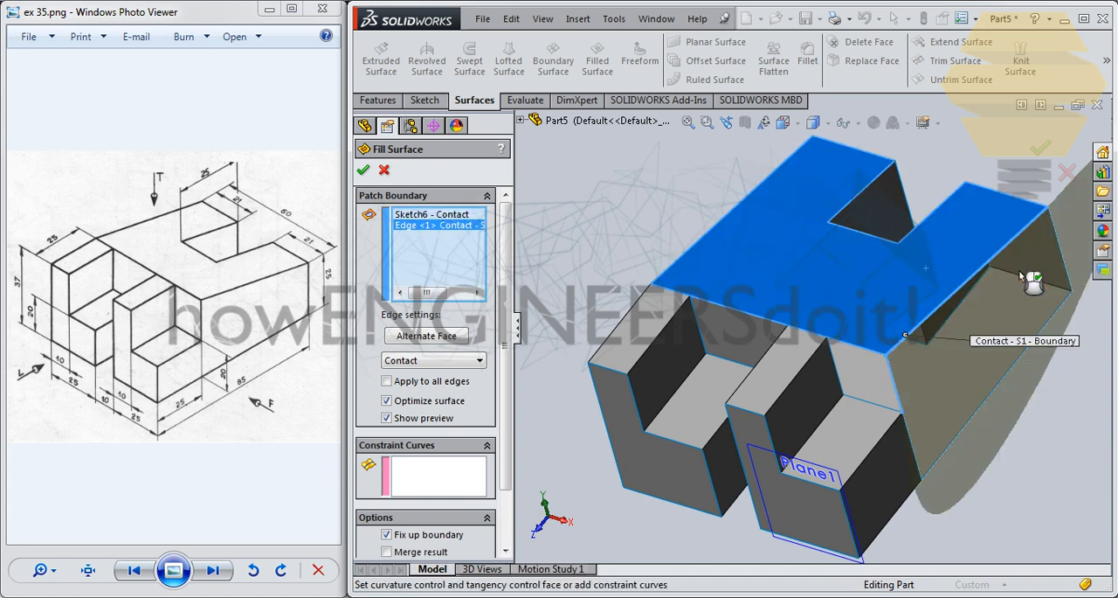
pyautogui.click(1059, 246)
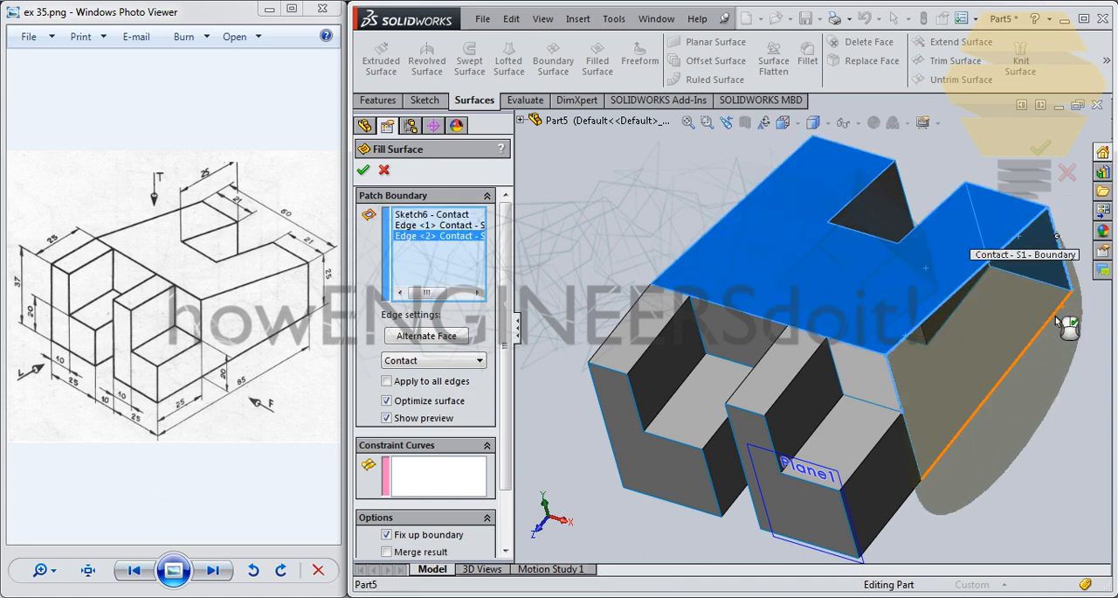
pyautogui.click(972, 387)
pyautogui.click(363, 171)
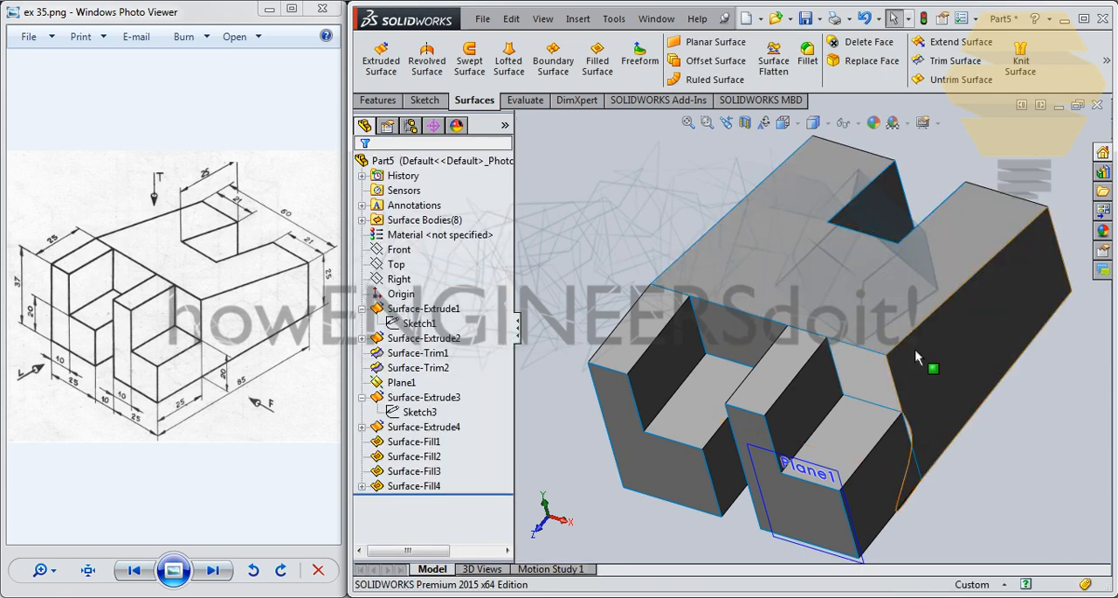
# - Edit the right side's filled surface to add the vertical edge shared with the right prong's side as a Contact boundary
pyautogui.moveTo(929, 408); pyautogui.dragTo(911, 425, button='middle')
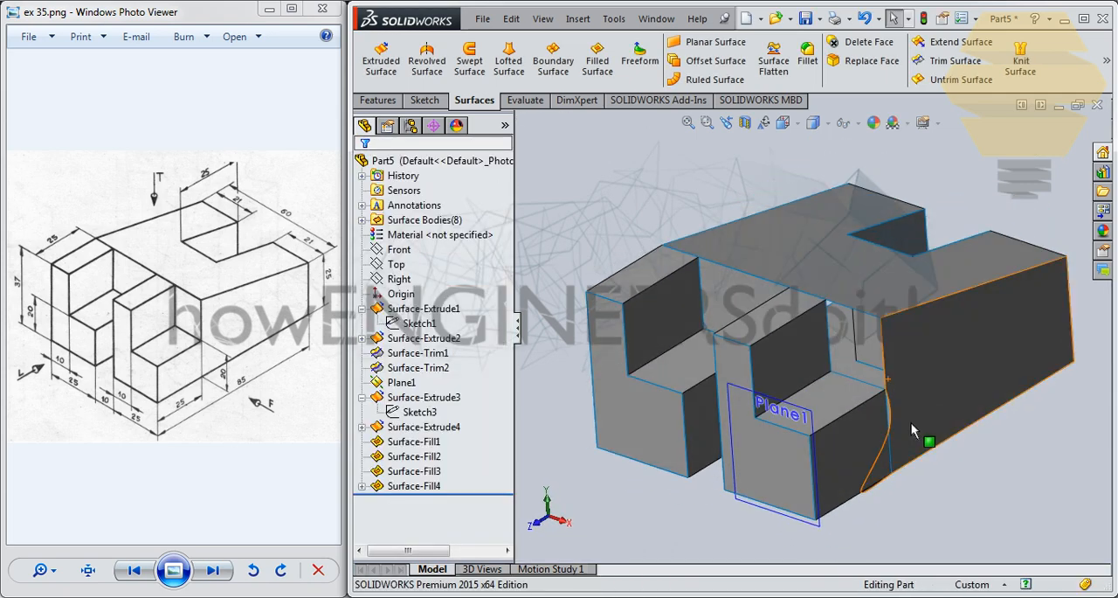
pyautogui.click(420, 487)
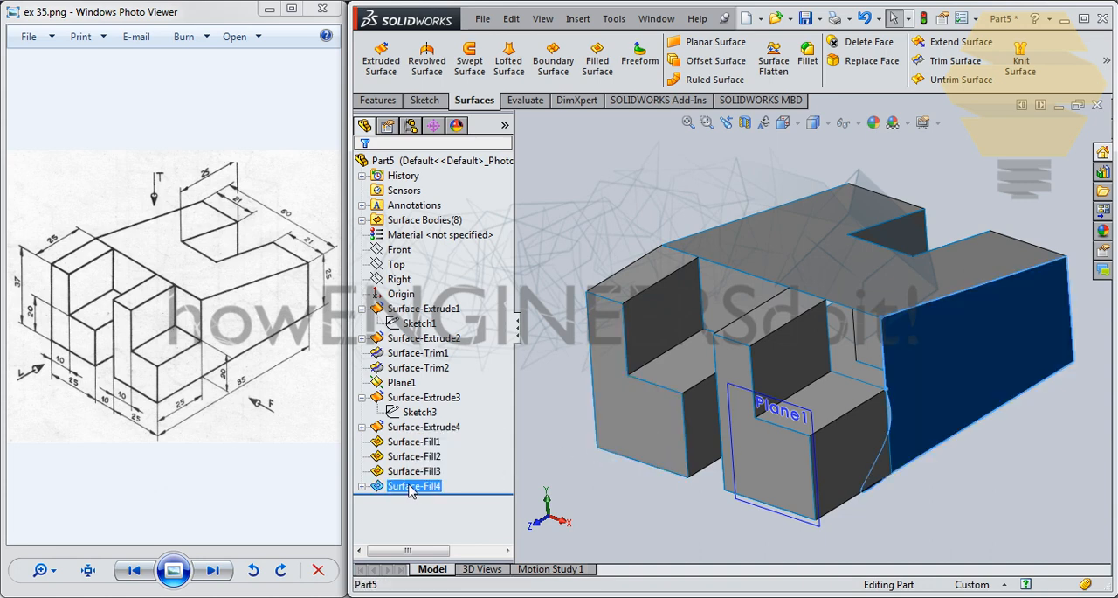
pyautogui.rightClick(407, 487)
pyautogui.click(429, 316)
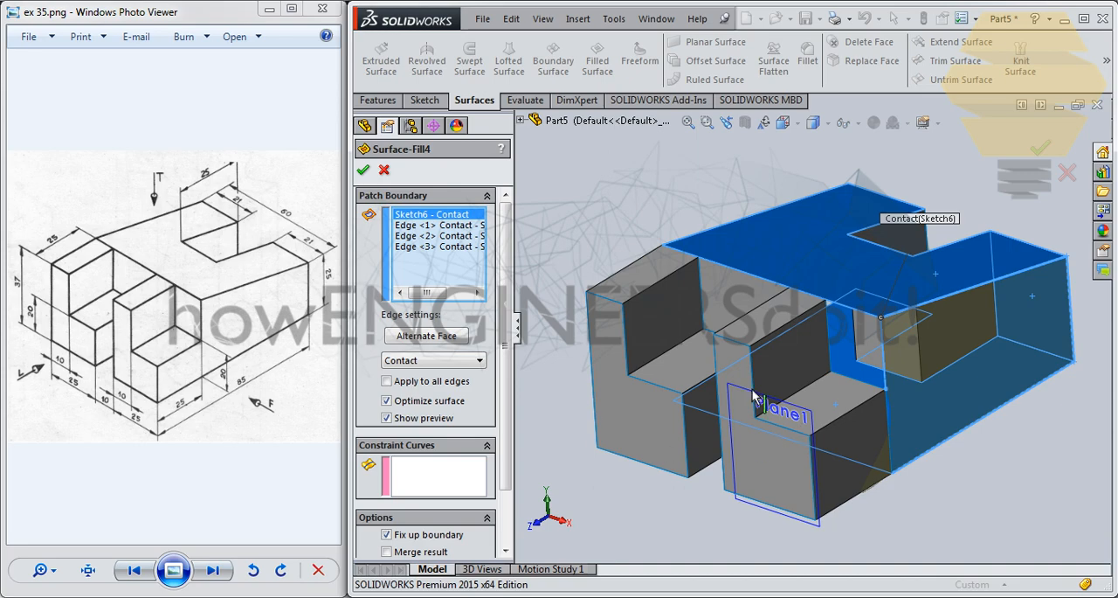
pyautogui.click(888, 427)
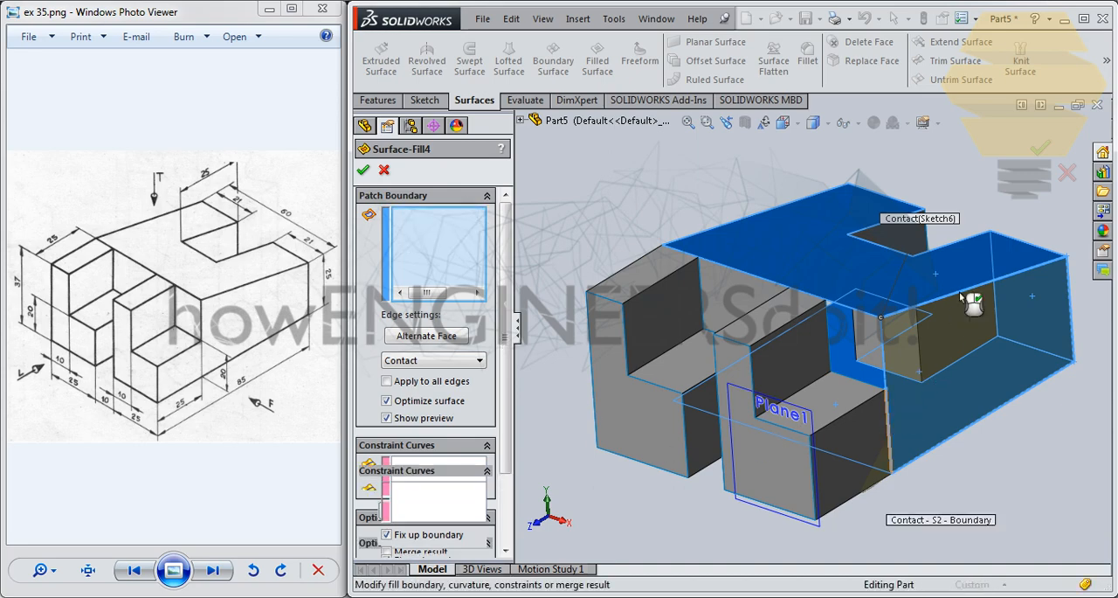
pyautogui.click(1039, 147)
# - Offset the body's filled right side face by 60 mm with the direction reversed, and expand the list of surface bodies
pyautogui.moveTo(813, 402); pyautogui.dragTo(844, 392, button='middle')
pyautogui.click(865, 409)
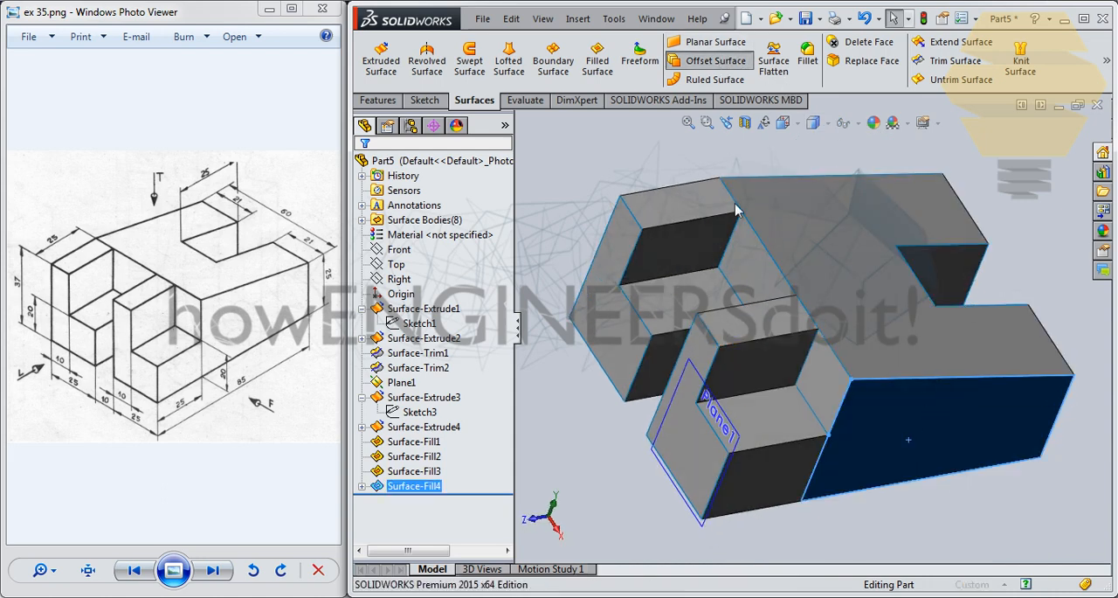
pyautogui.click(370, 267)
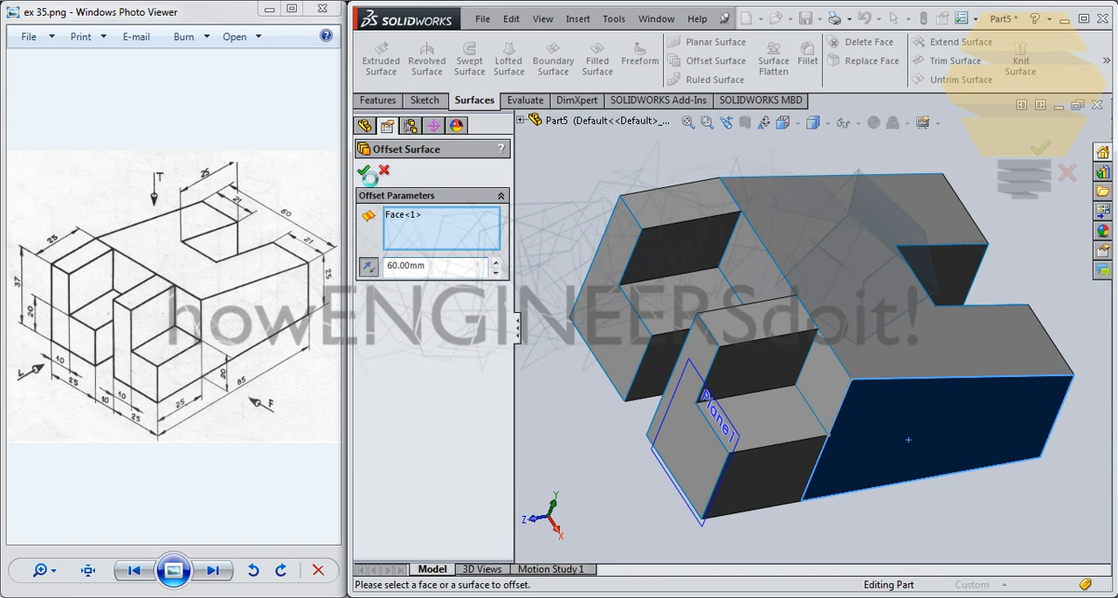
pyautogui.moveTo(762, 350); pyautogui.dragTo(731, 277, button='middle')
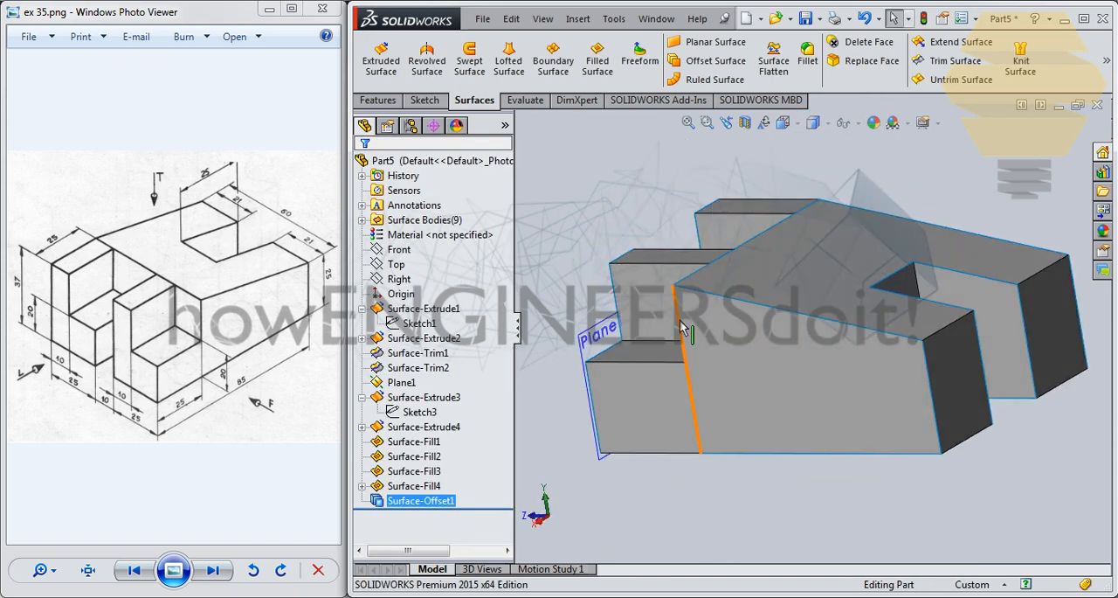
pyautogui.moveTo(594, 314); pyautogui.dragTo(709, 317, button='middle')
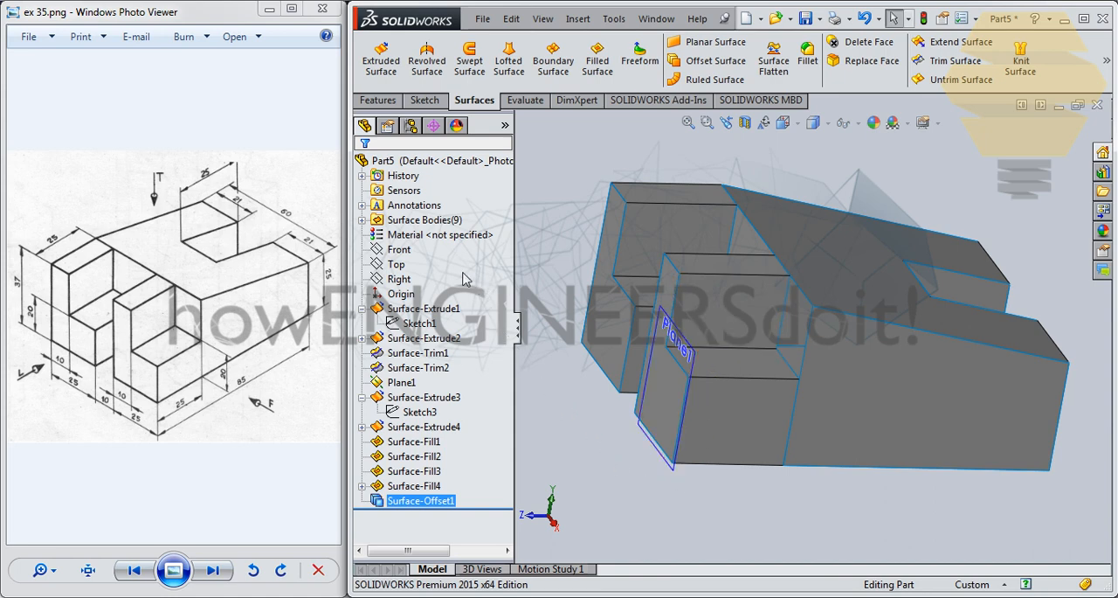
pyautogui.click(363, 221)
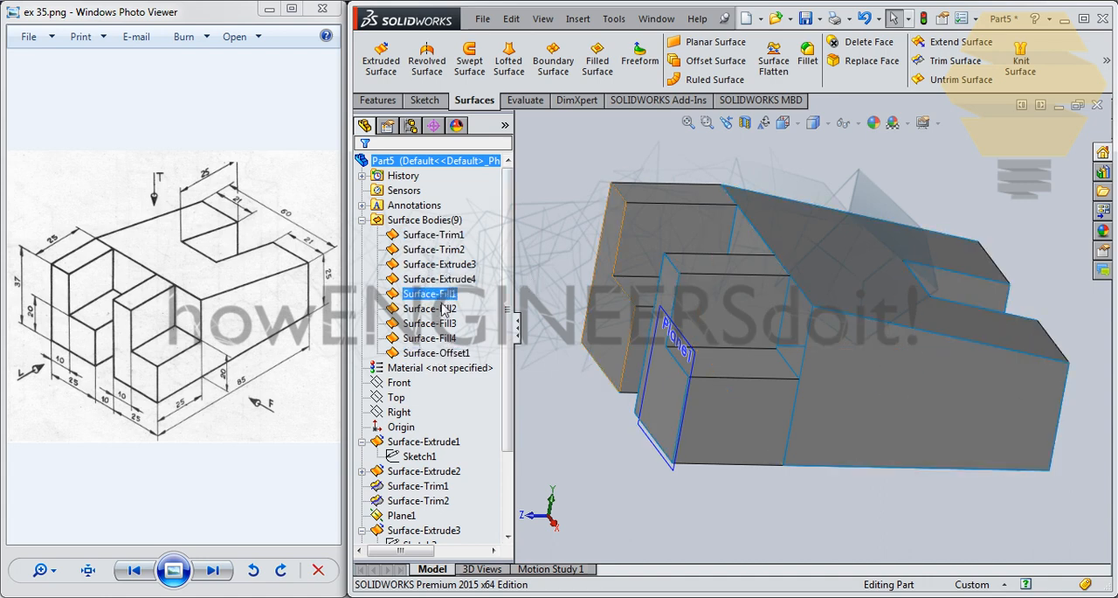
# - Fill the opening behind the right prong's step, using the prong wall, sloped top face, right side and step edges with Contact
pyautogui.moveTo(674, 239); pyautogui.dragTo(726, 330, button='middle')
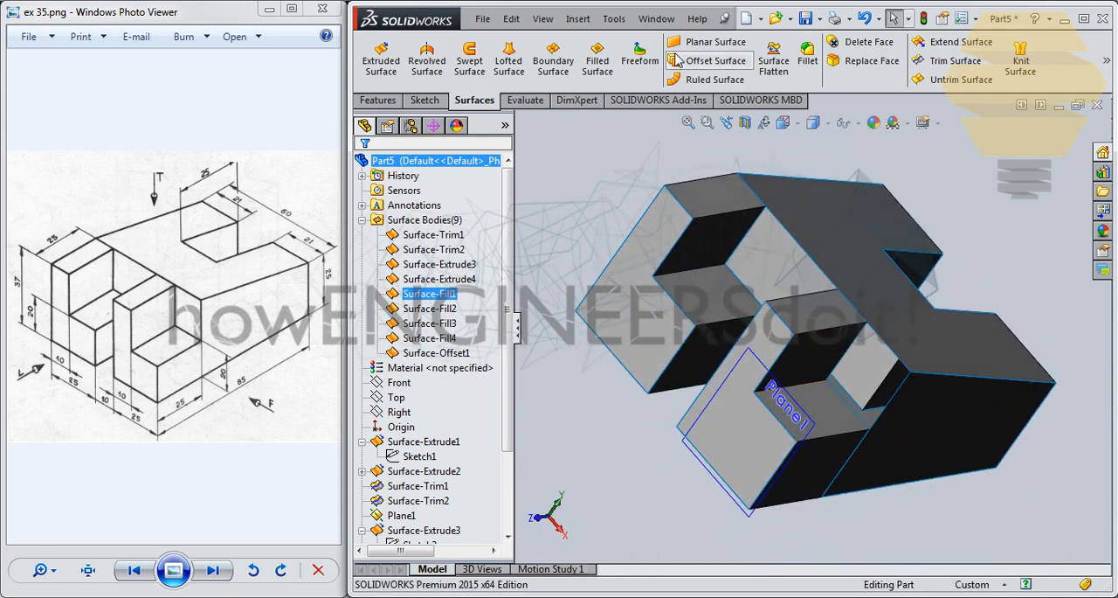
pyautogui.click(597, 58)
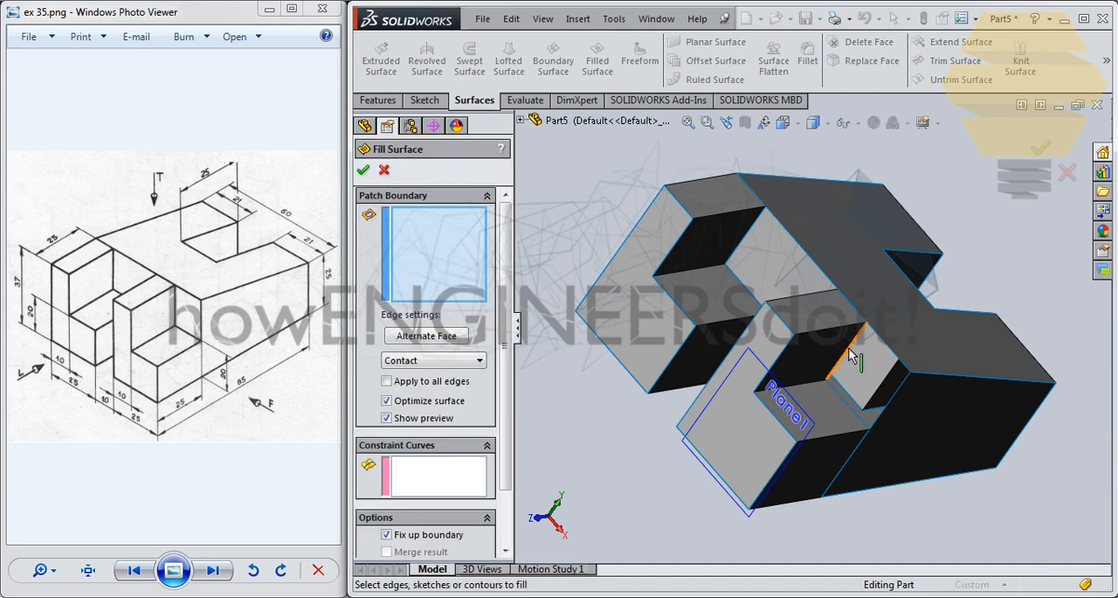
pyautogui.click(852, 353)
pyautogui.click(881, 341)
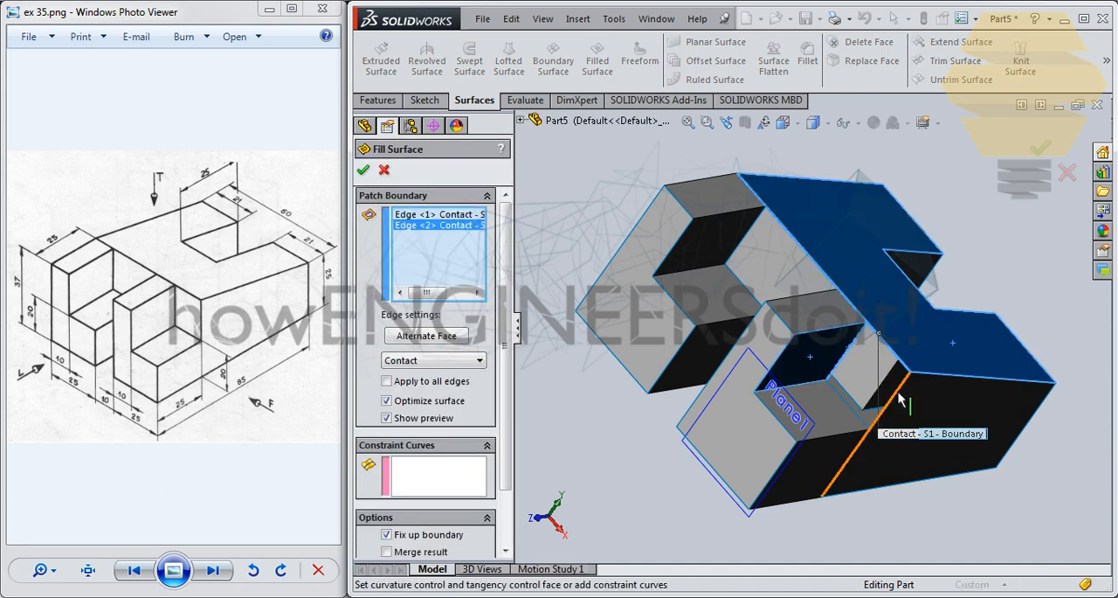
pyautogui.click(900, 398)
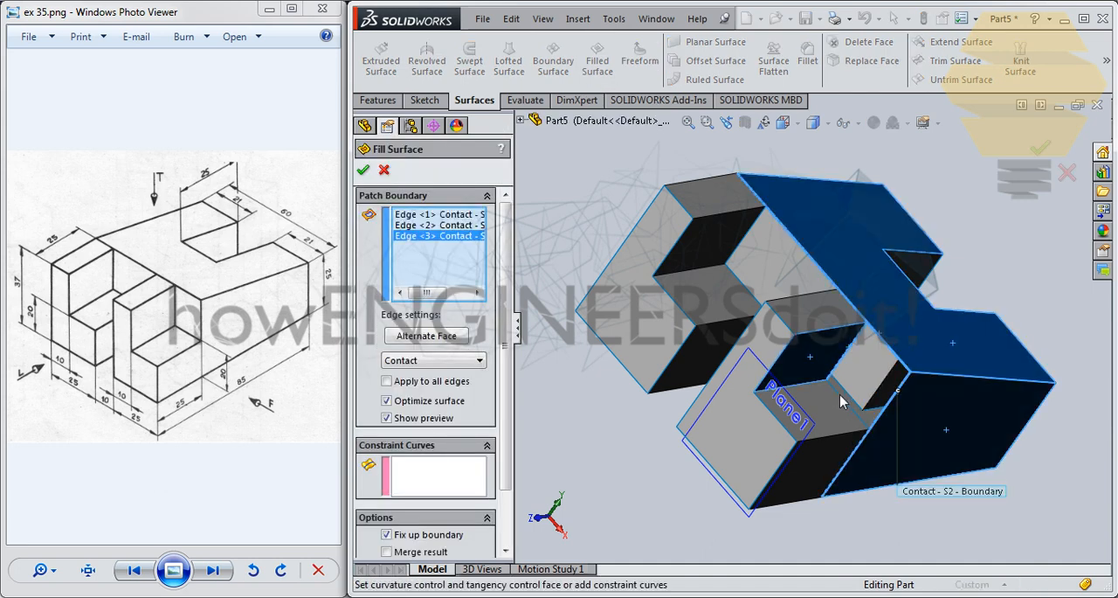
pyautogui.click(843, 403)
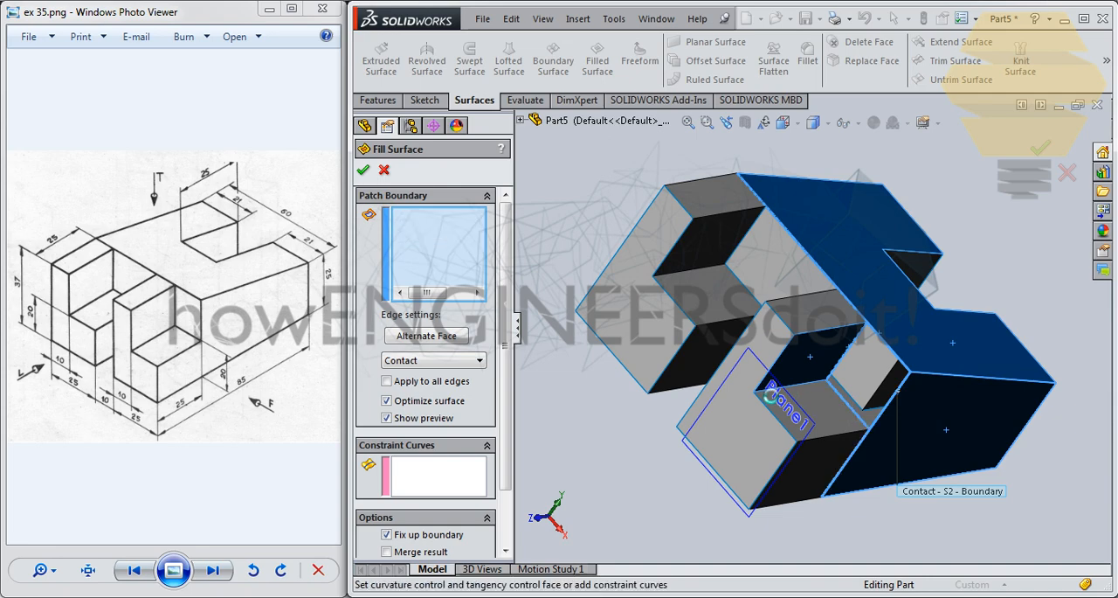
pyautogui.click(362, 172)
# - Review the surface bodies and features listed in the part's feature tree
pyautogui.moveTo(835, 265); pyautogui.dragTo(703, 301, button='middle')
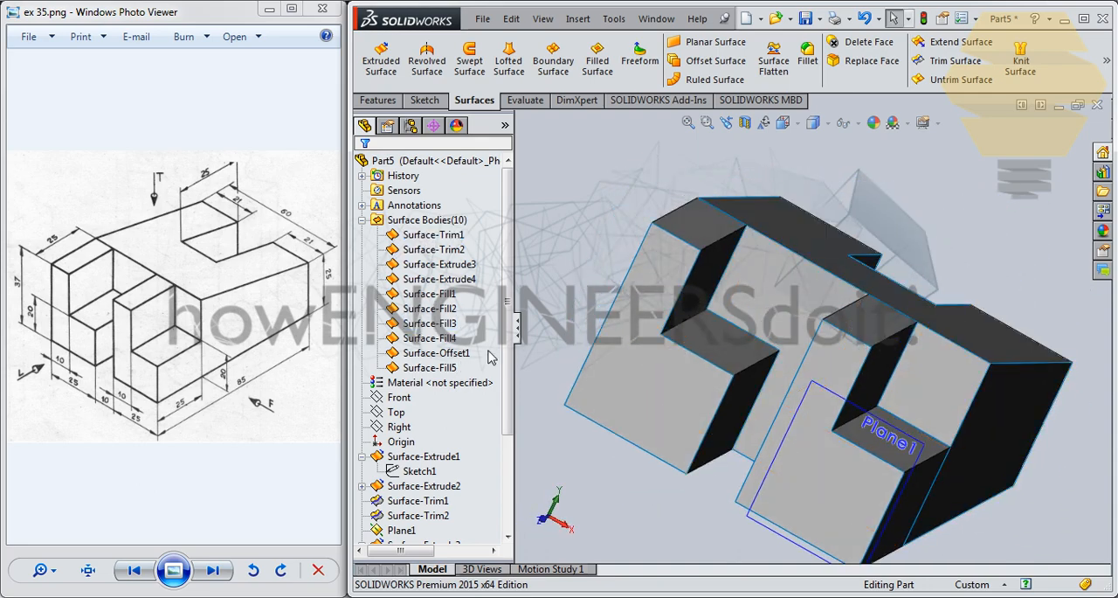
pyautogui.scroll(-3, 481, 310)
pyautogui.click(448, 281)
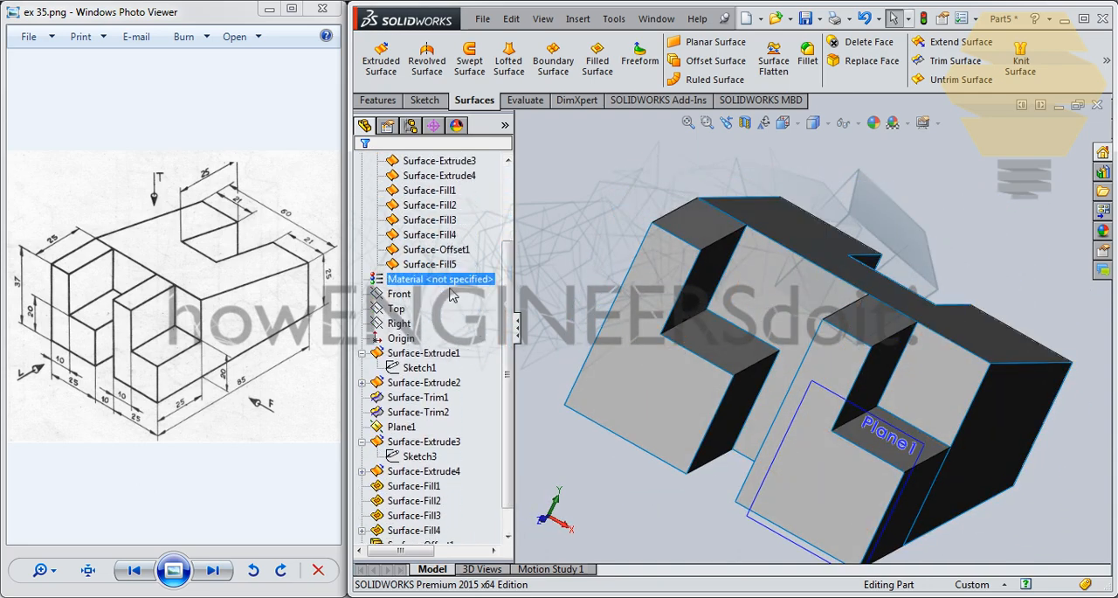
pyautogui.scroll(3, 503, 266)
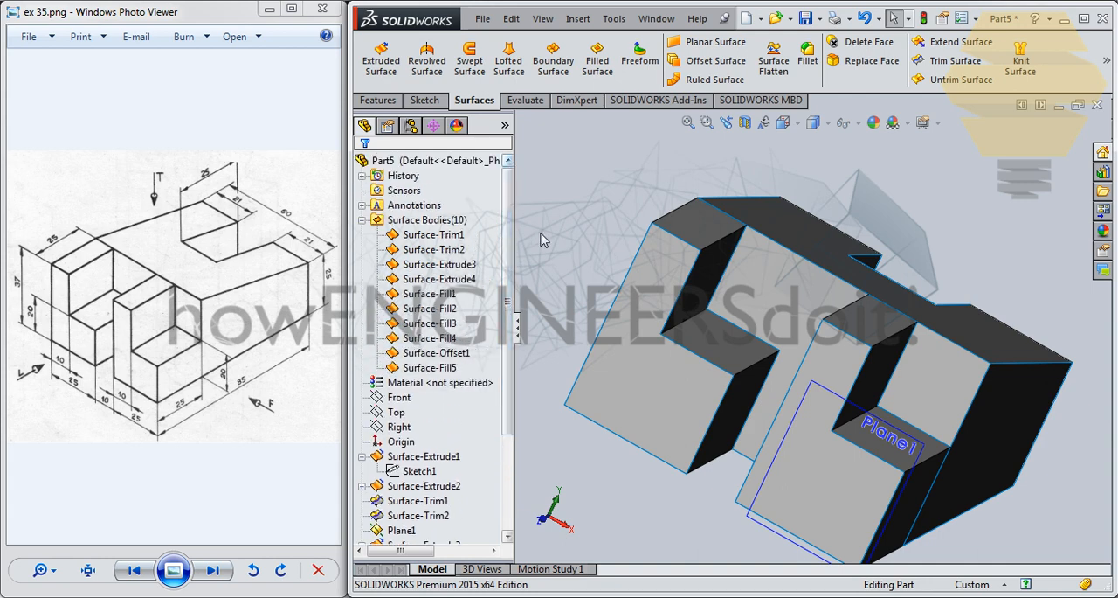
pyautogui.click(414, 220)
pyautogui.click(363, 208)
pyautogui.click(361, 206)
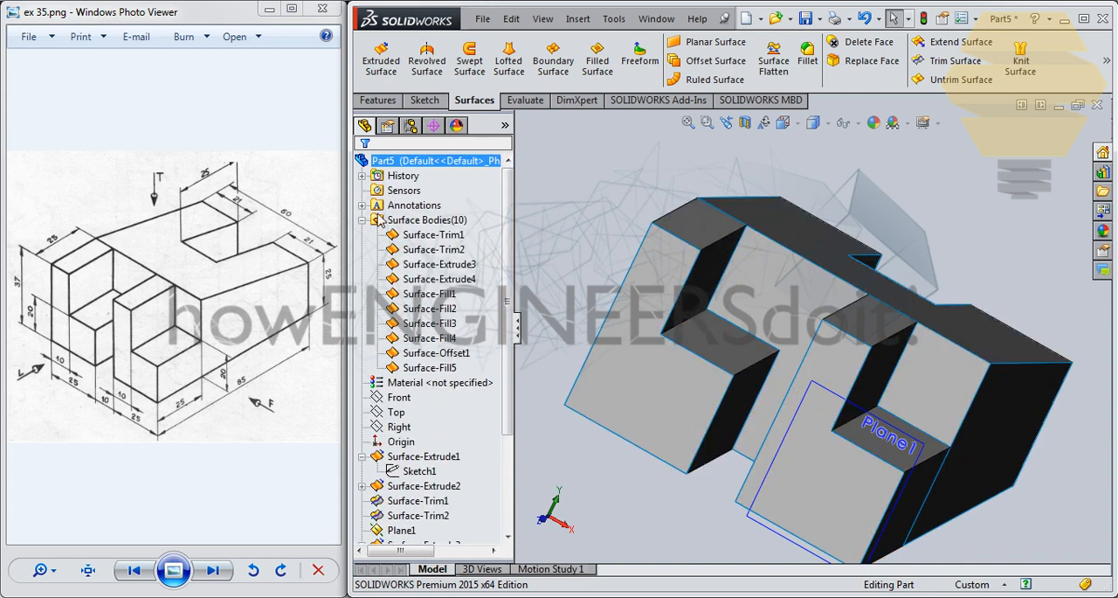
# - Hide Plane1 at the right prong's front and inspect the bracket from above
pyautogui.moveTo(860, 339); pyautogui.dragTo(836, 374, button='middle')
pyautogui.scroll(2, 836, 373)
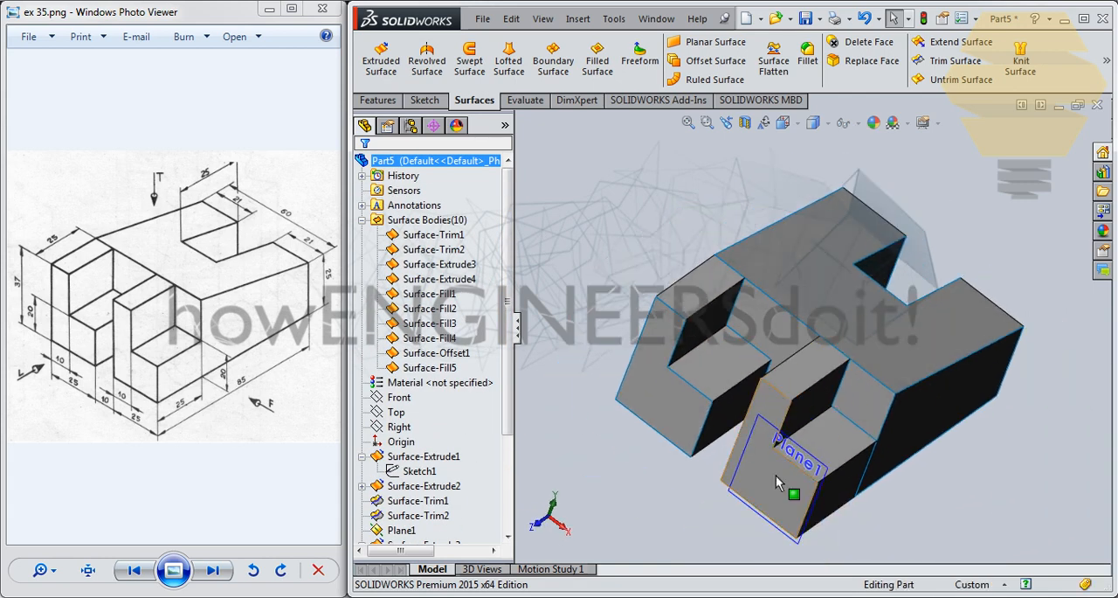
pyautogui.click(734, 495)
pyautogui.rightClick(732, 493)
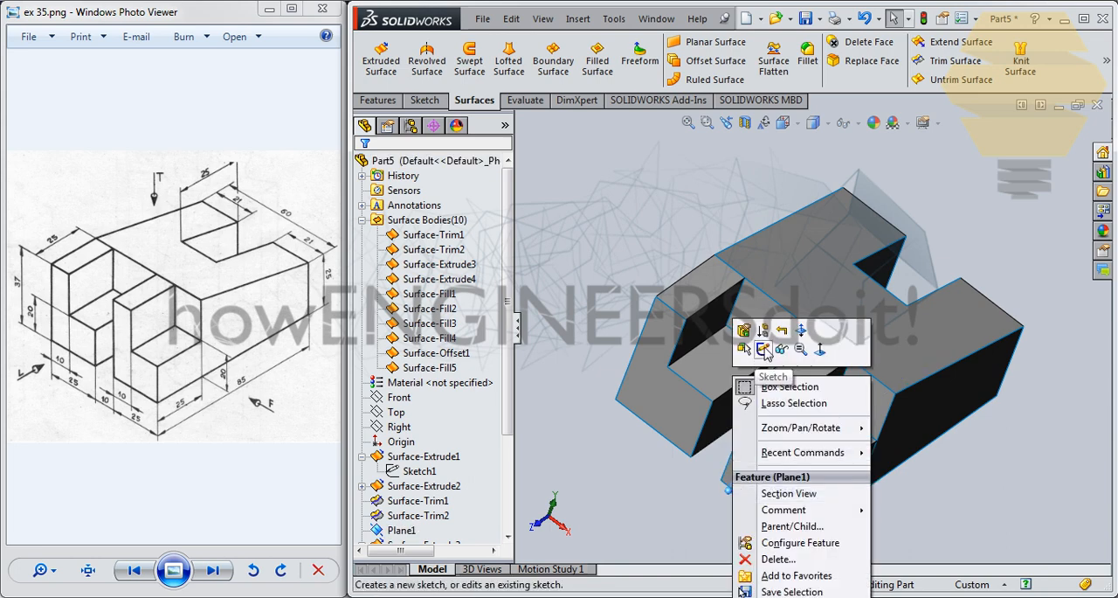
pyautogui.click(782, 348)
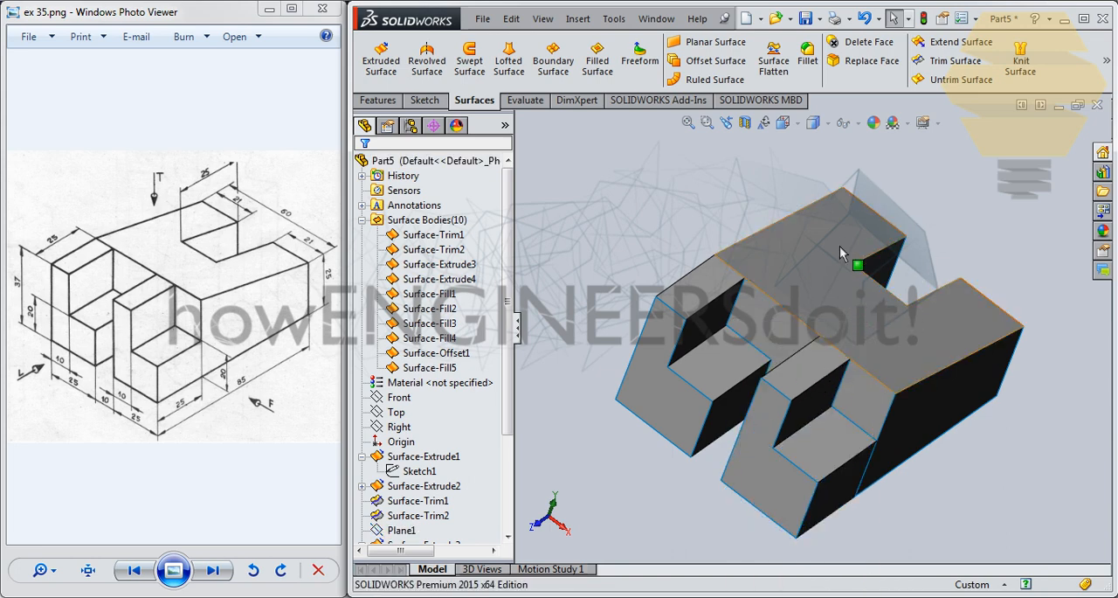
pyautogui.moveTo(839, 248); pyautogui.dragTo(913, 229, button='middle')
pyautogui.moveTo(838, 234); pyautogui.dragTo(709, 357, button='middle')
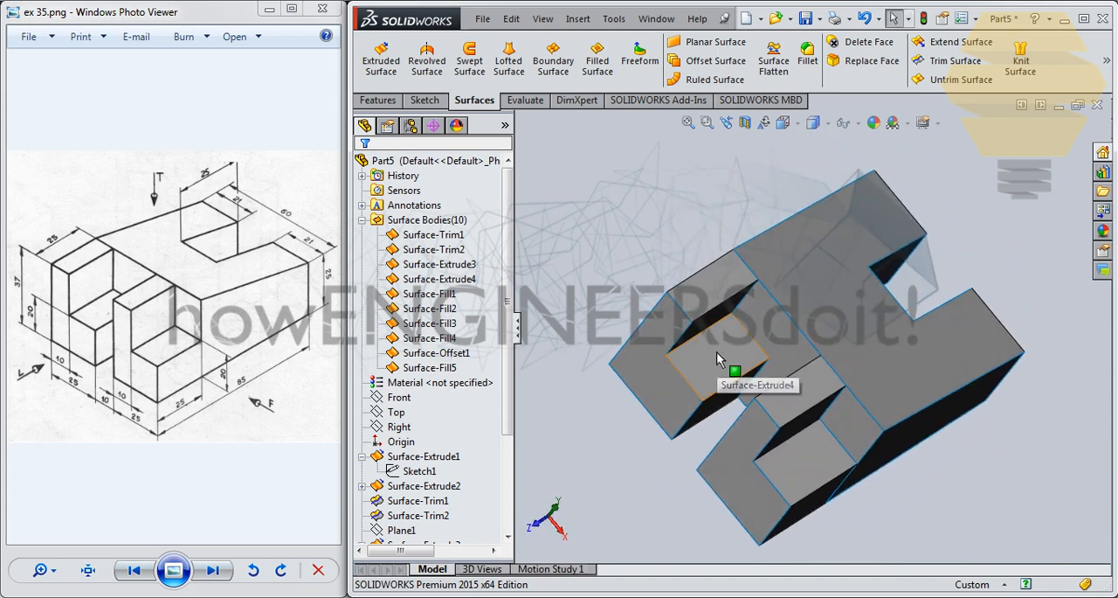